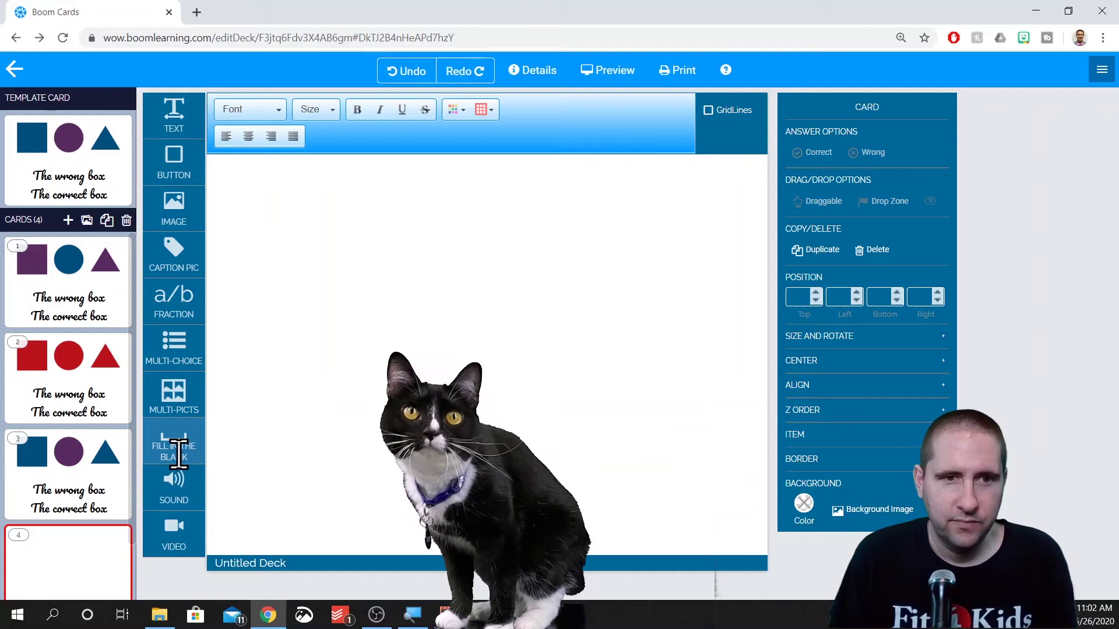
# Step: Place a Fill in the Blank item in the middle of card 4 and enlarge it to a large box
pyautogui.moveTo(173, 454); pyautogui.dragTo(362, 319)
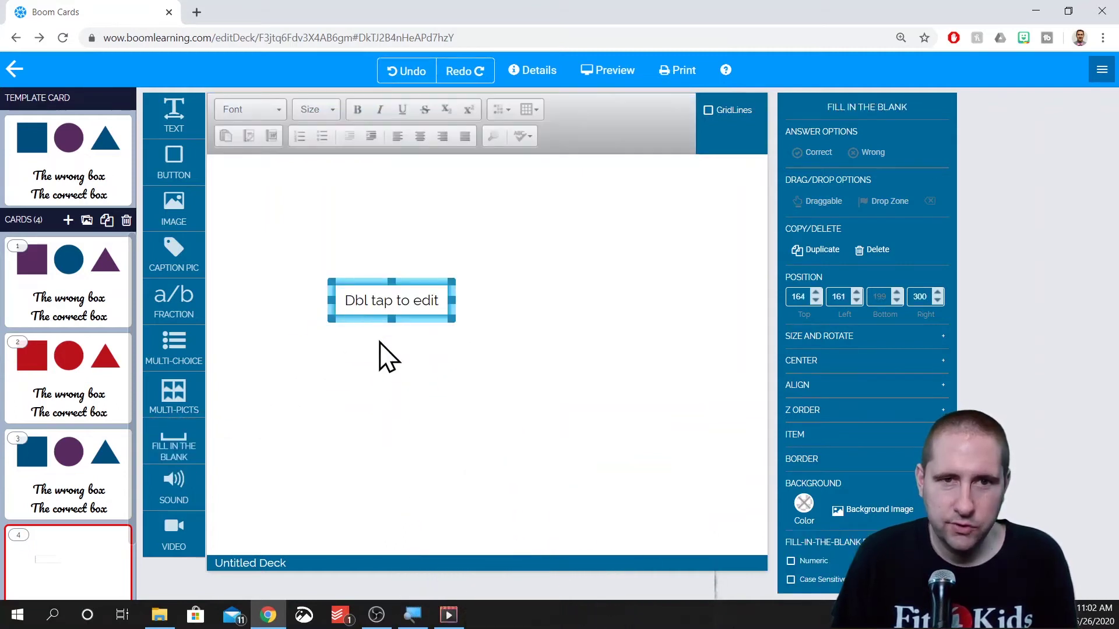
pyautogui.moveTo(451, 321); pyautogui.dragTo(557, 448)
# Step: Add 10, 10.0 and 10.00 as the accepted answers of the blank
pyautogui.doubleClick(435, 366)
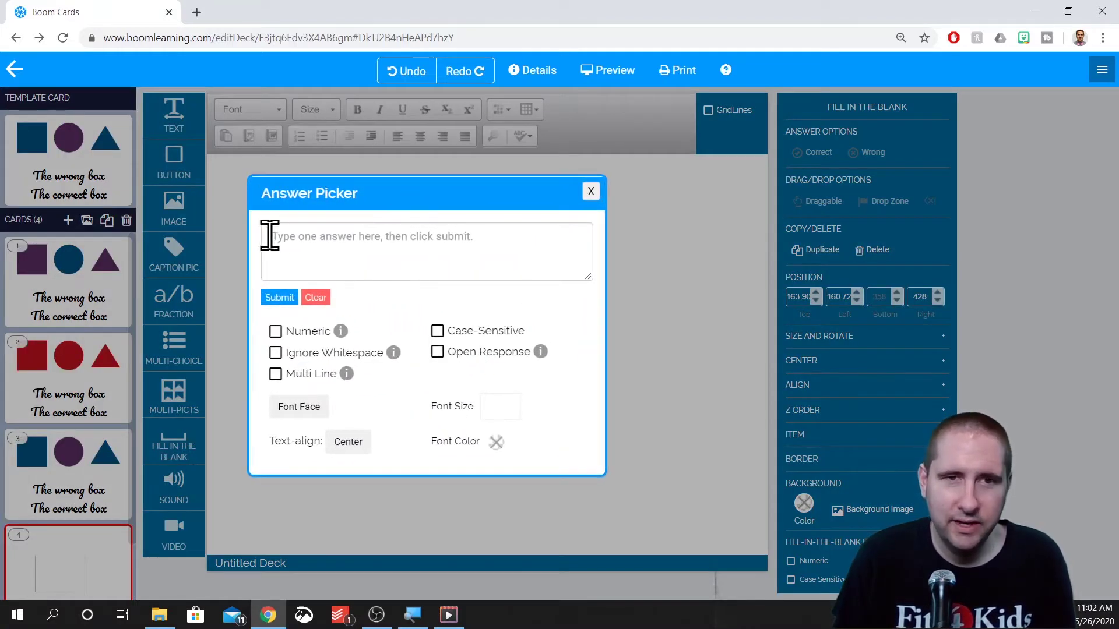
pyautogui.click(340, 228)
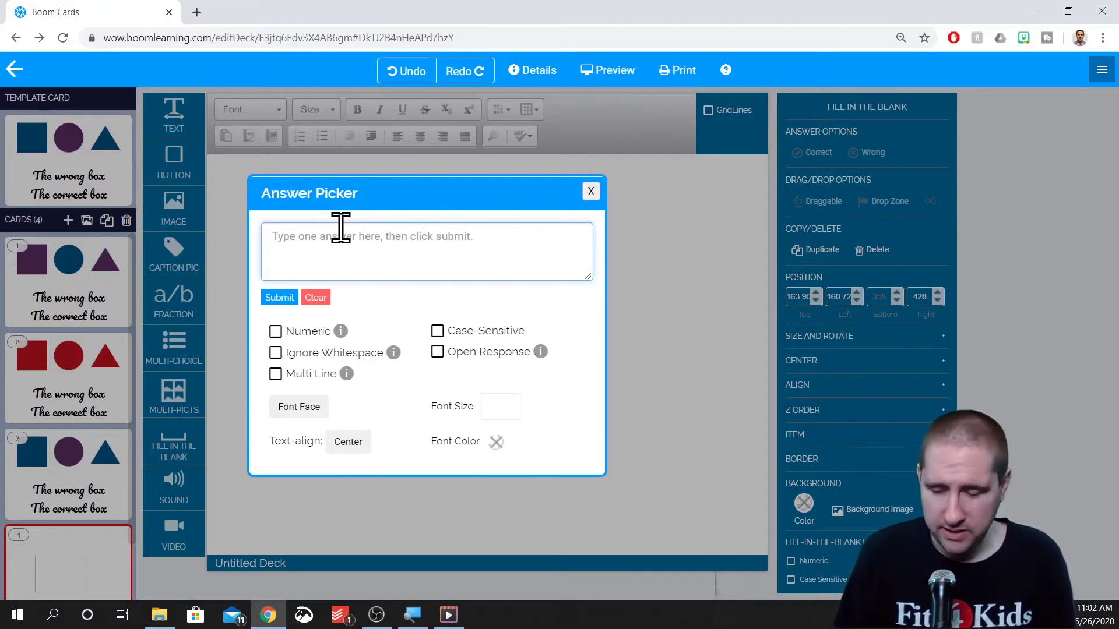
pyautogui.write('10')
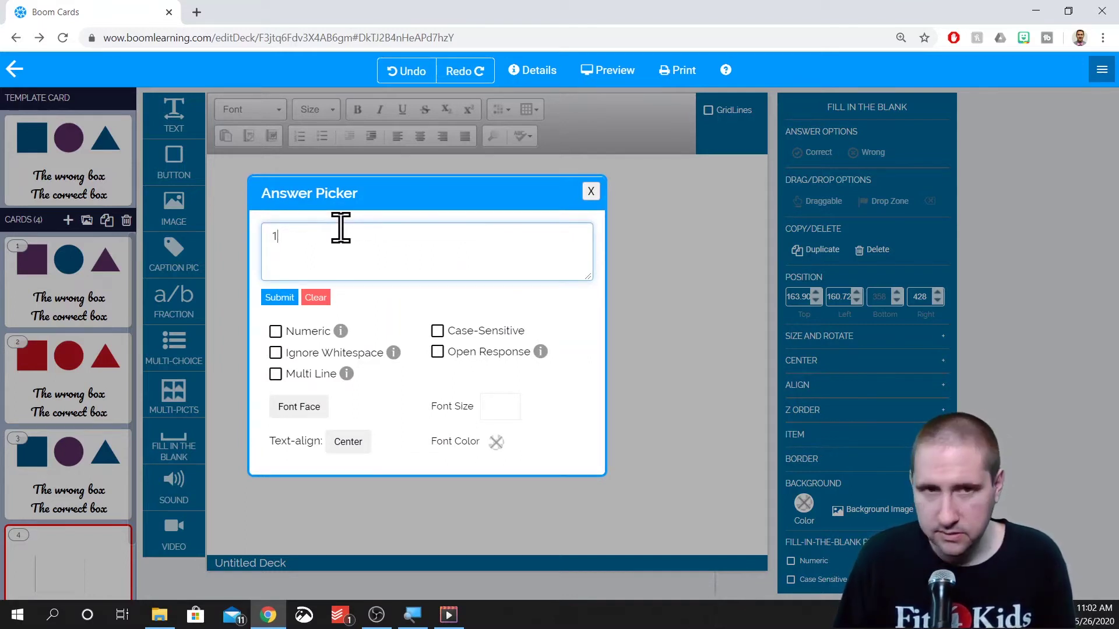
pyautogui.click(280, 297)
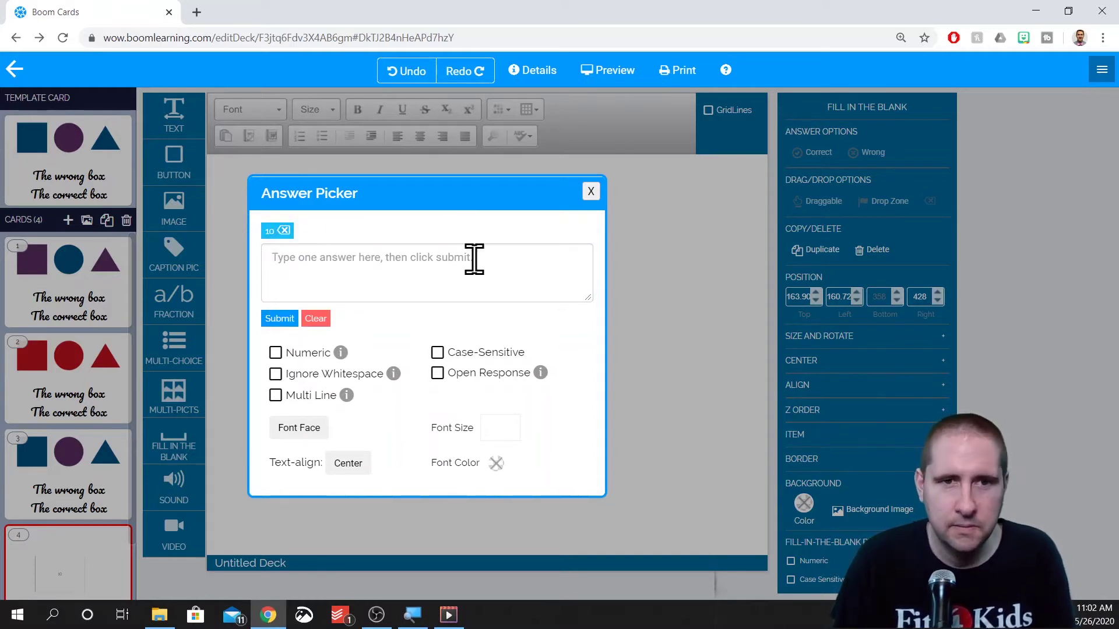
pyautogui.click(382, 275)
pyautogui.write('10')
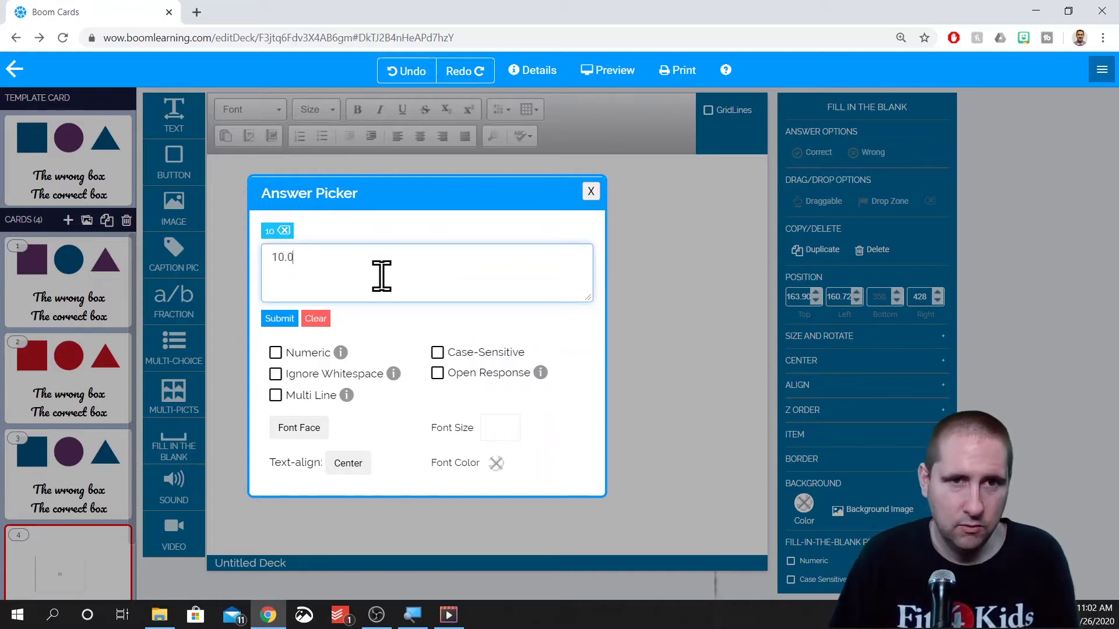
pyautogui.click(288, 319)
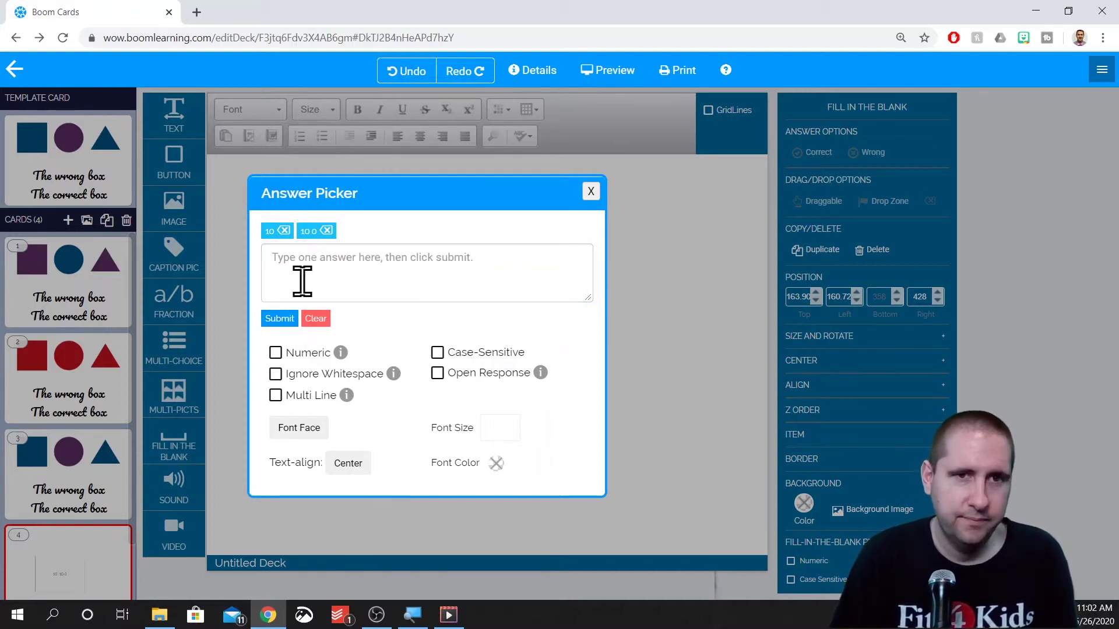
pyautogui.click(342, 272)
pyautogui.write('10.00')
pyautogui.click(284, 323)
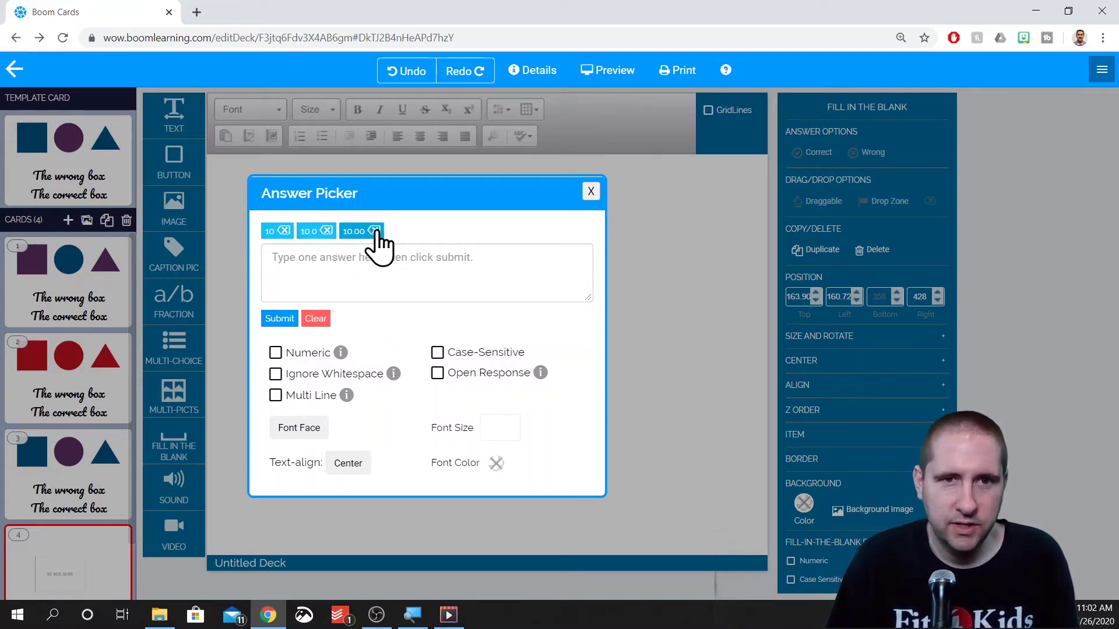
pyautogui.click(590, 193)
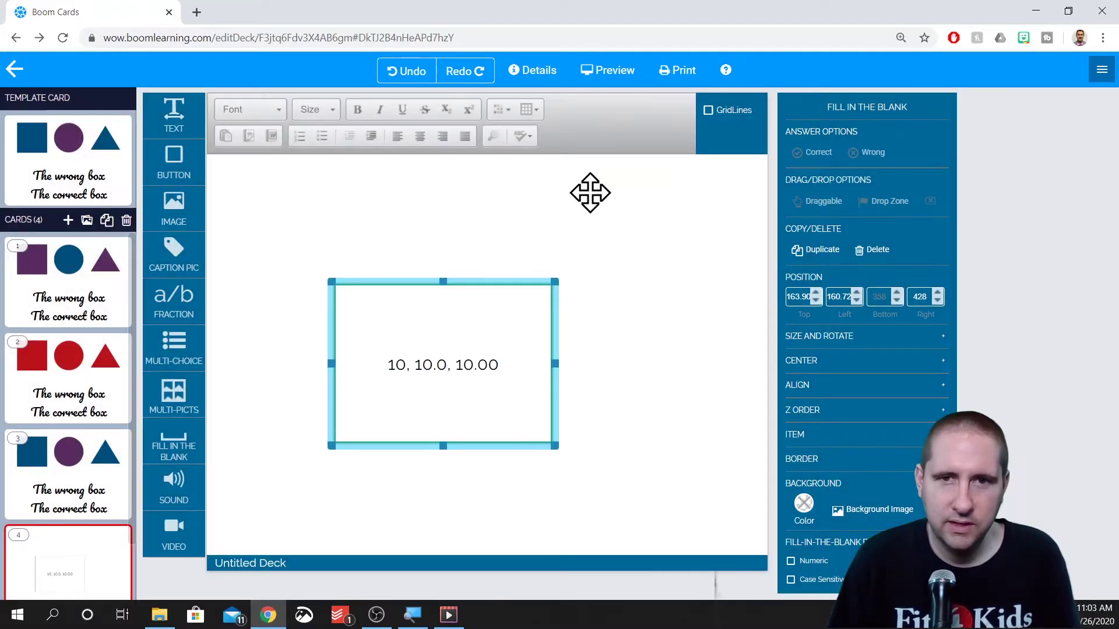
pyautogui.doubleClick(446, 368)
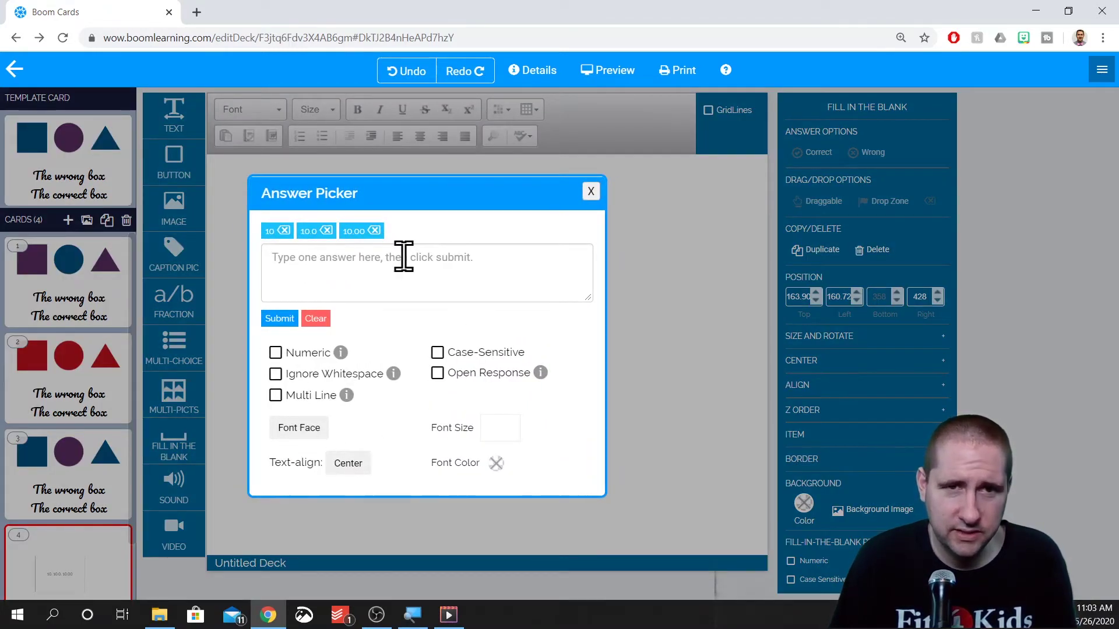
pyautogui.moveTo(424, 193); pyautogui.dragTo(720, 204)
pyautogui.click(591, 191)
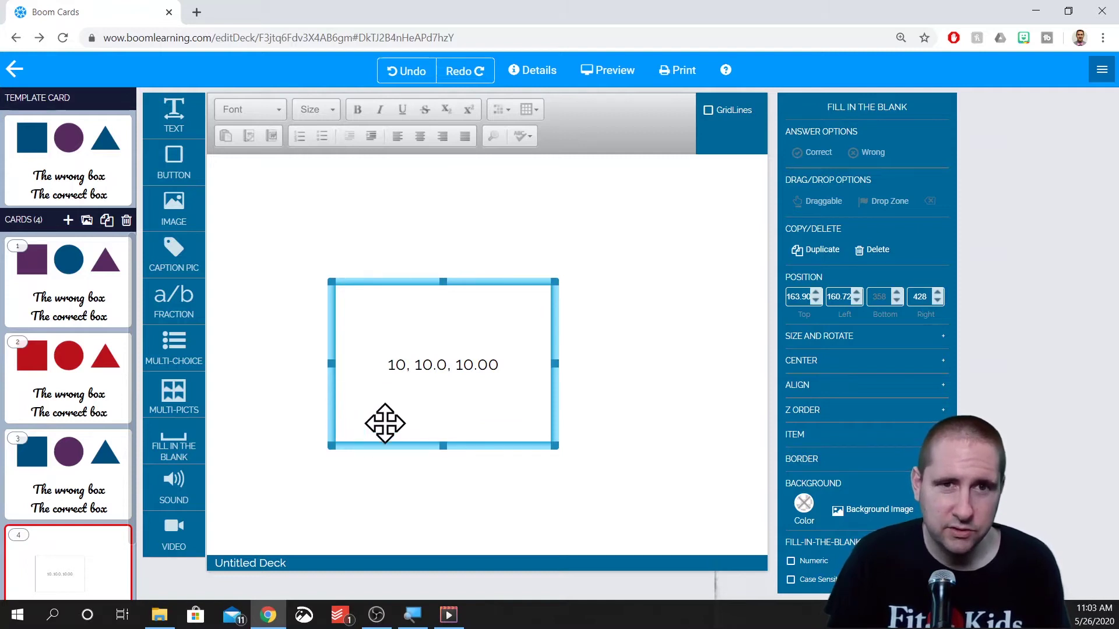
# Step: Set the blank's answer text to the Pacifico font at size 100
pyautogui.doubleClick(480, 368)
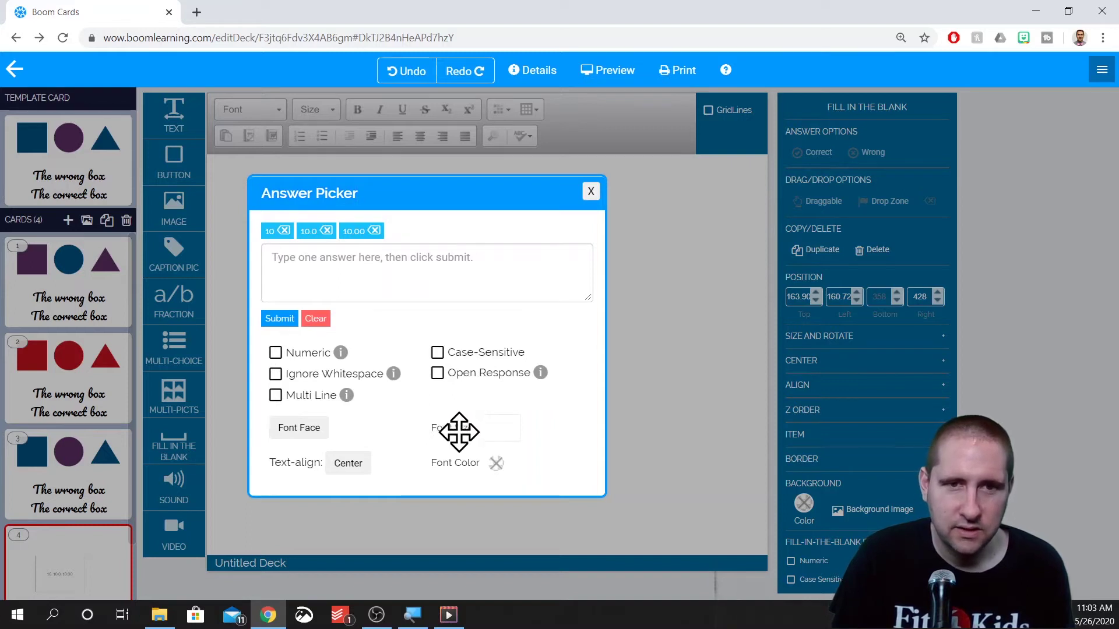
pyautogui.click(307, 432)
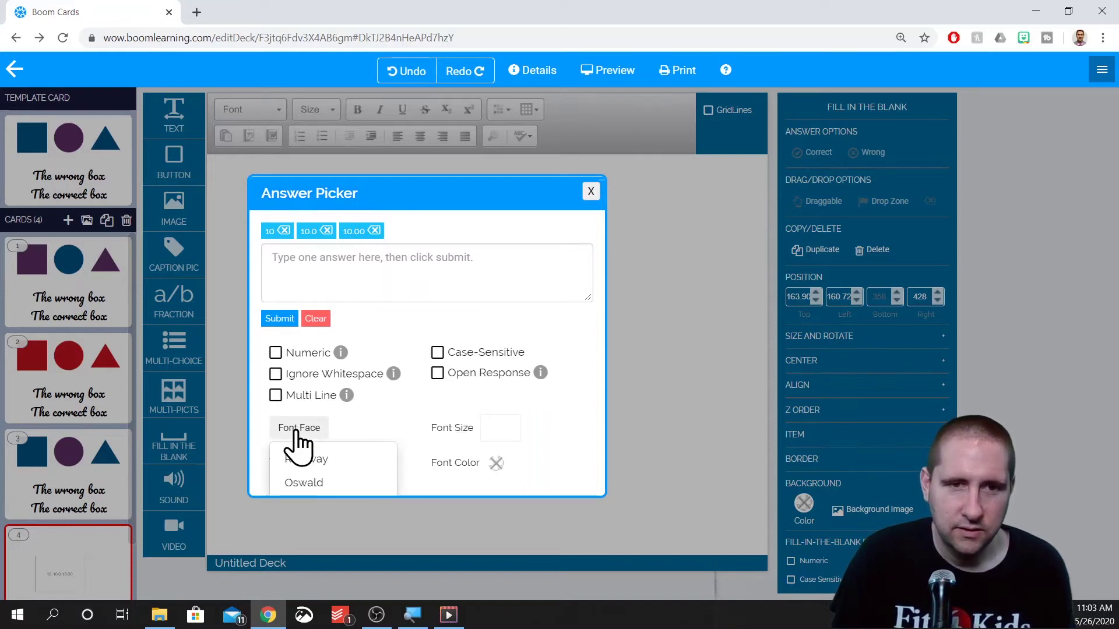
pyautogui.scroll(-1, 315, 443)
pyautogui.scroll(-2, 328, 440)
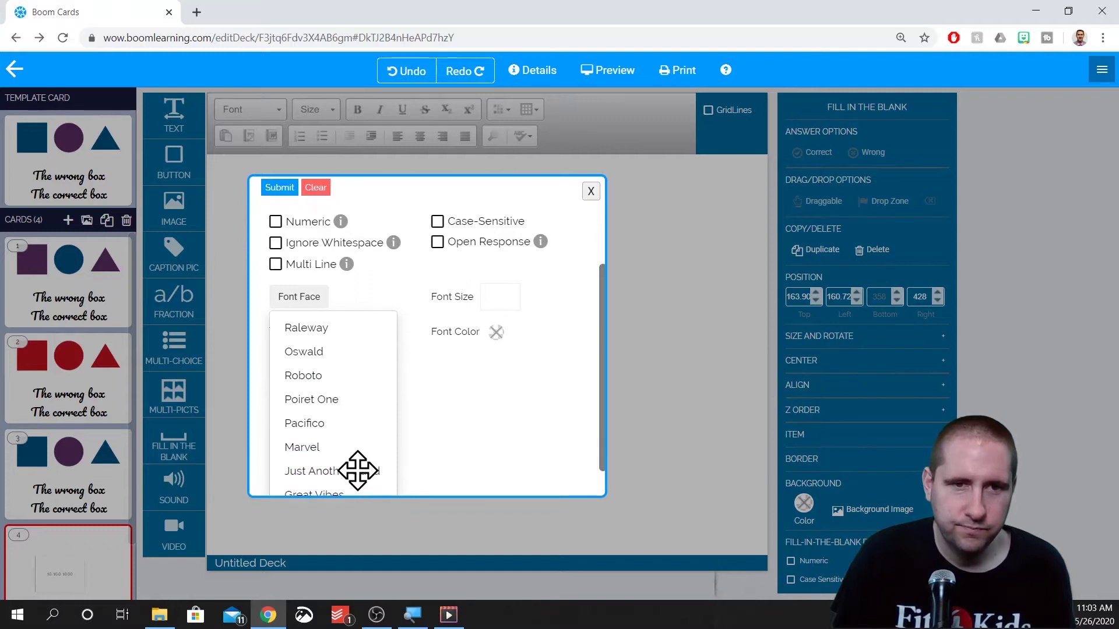
pyautogui.click(309, 424)
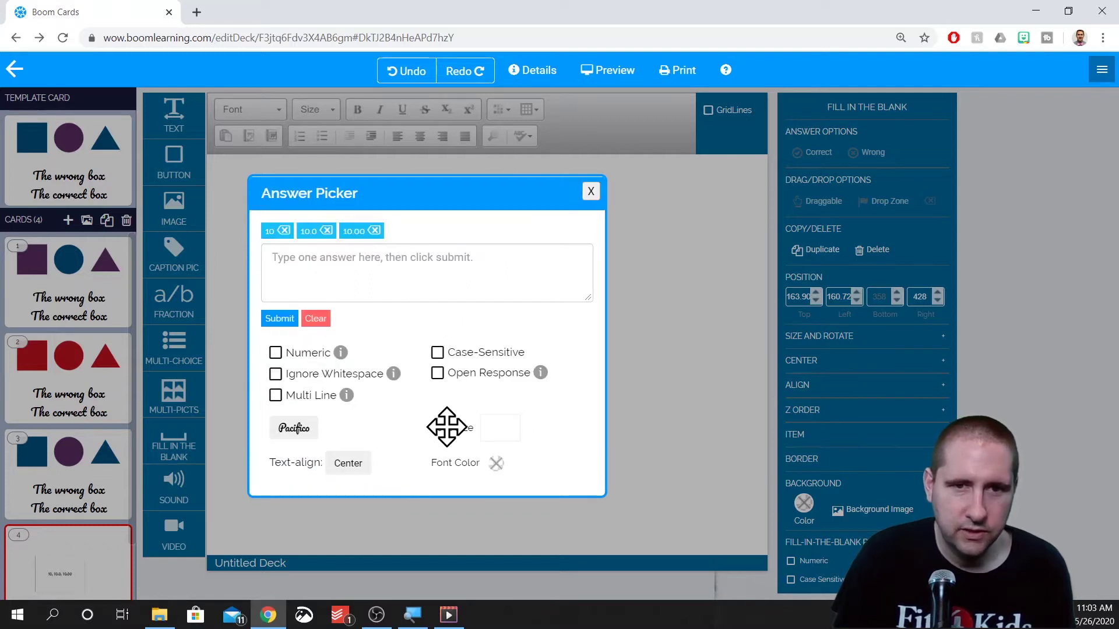
pyautogui.click(513, 426)
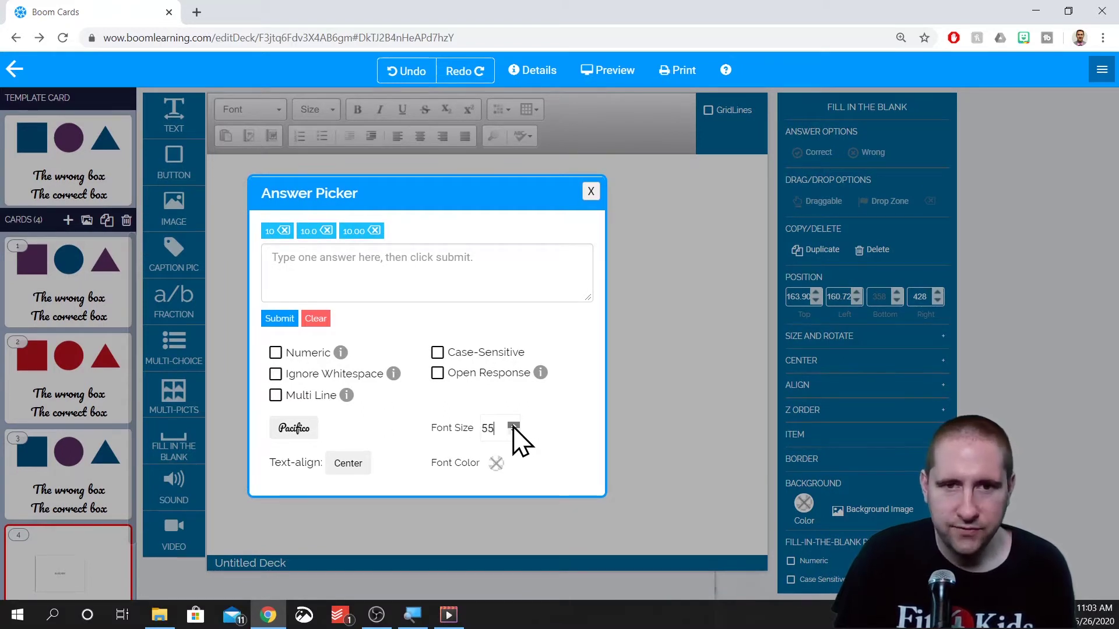
pyautogui.click(513, 426)
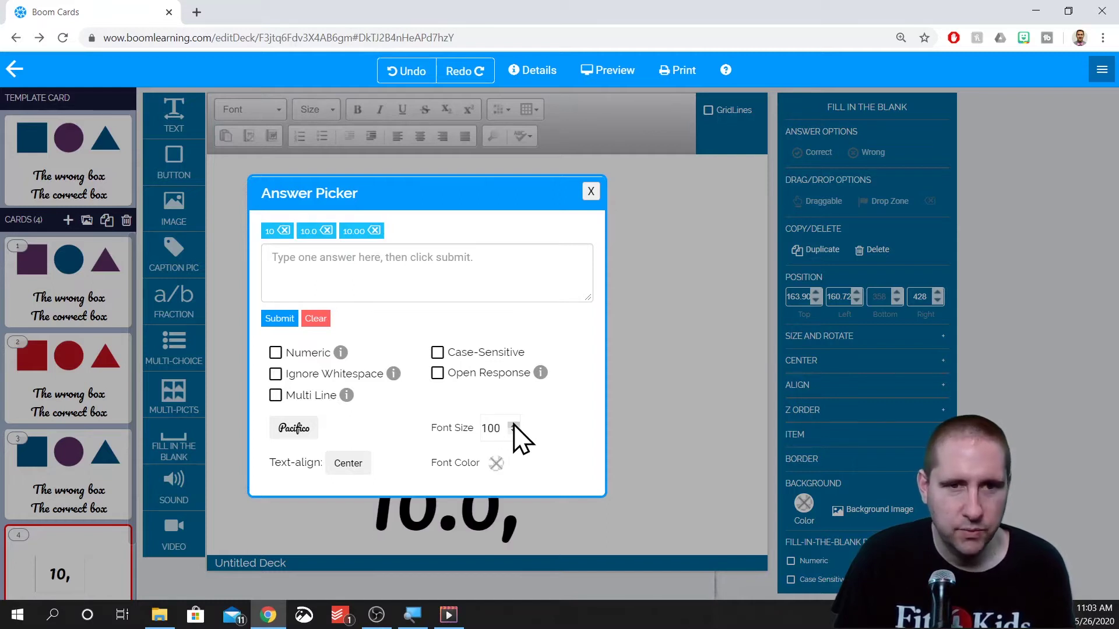
# Step: Examine the blank's text alignment and font color choices and the explanations of Numeric, Ignore Whitespace, Multi Line and Open Response
pyautogui.click(353, 466)
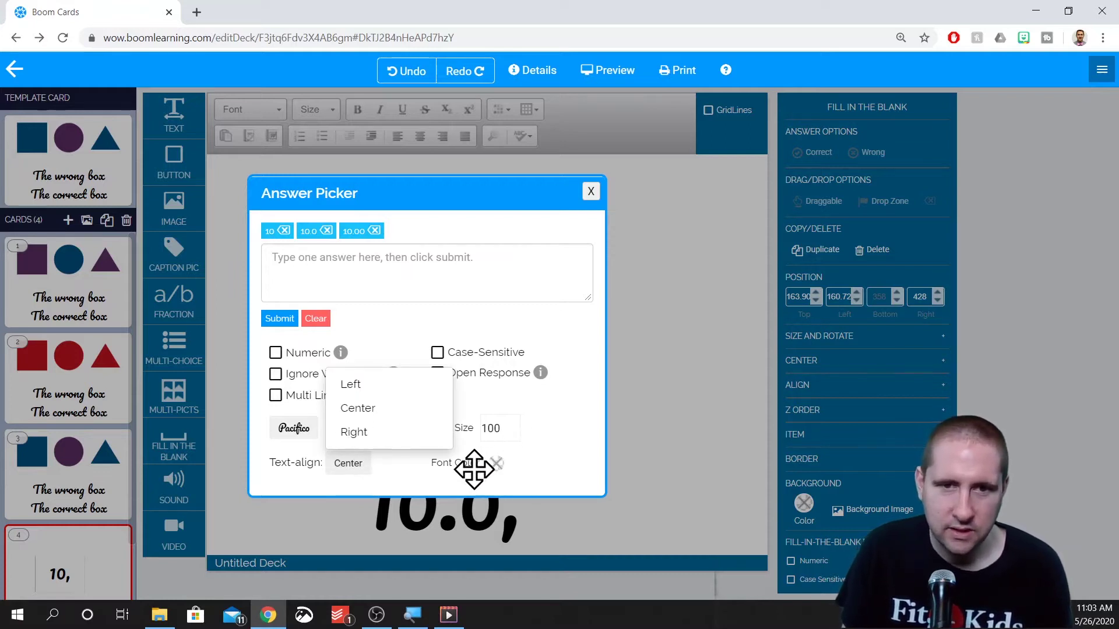
pyautogui.click(497, 465)
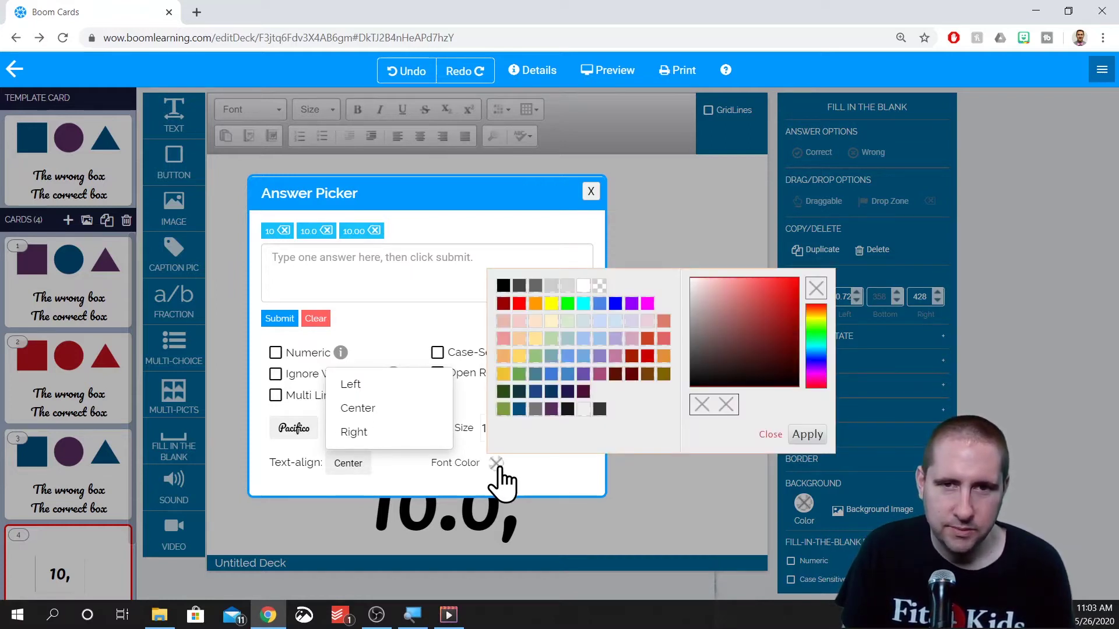
pyautogui.click(499, 468)
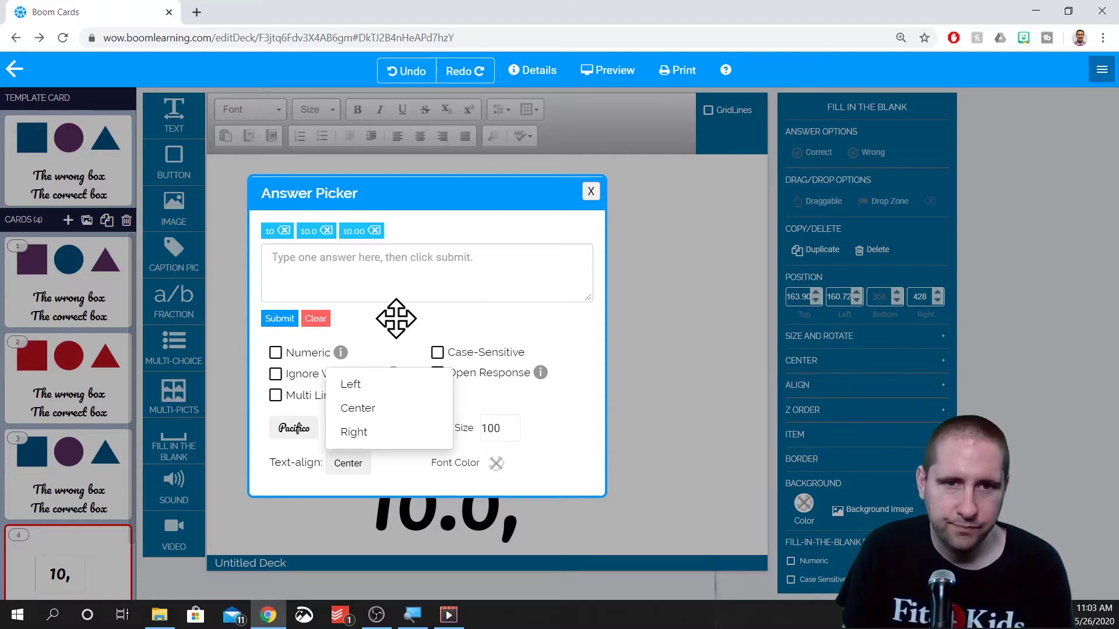
pyautogui.click(345, 465)
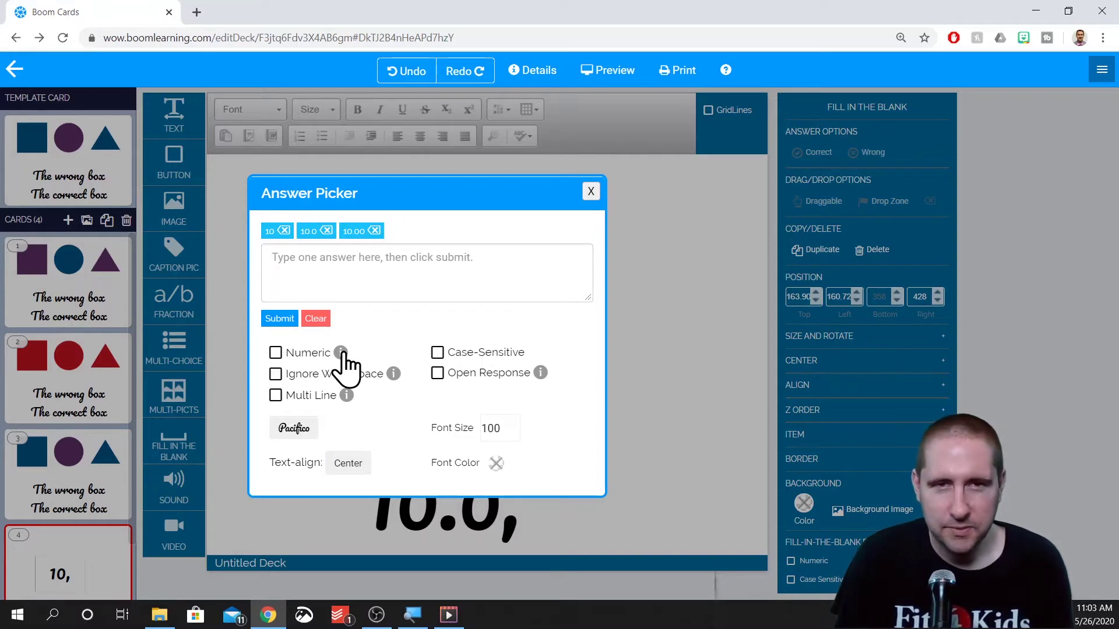
pyautogui.moveTo(342, 354)
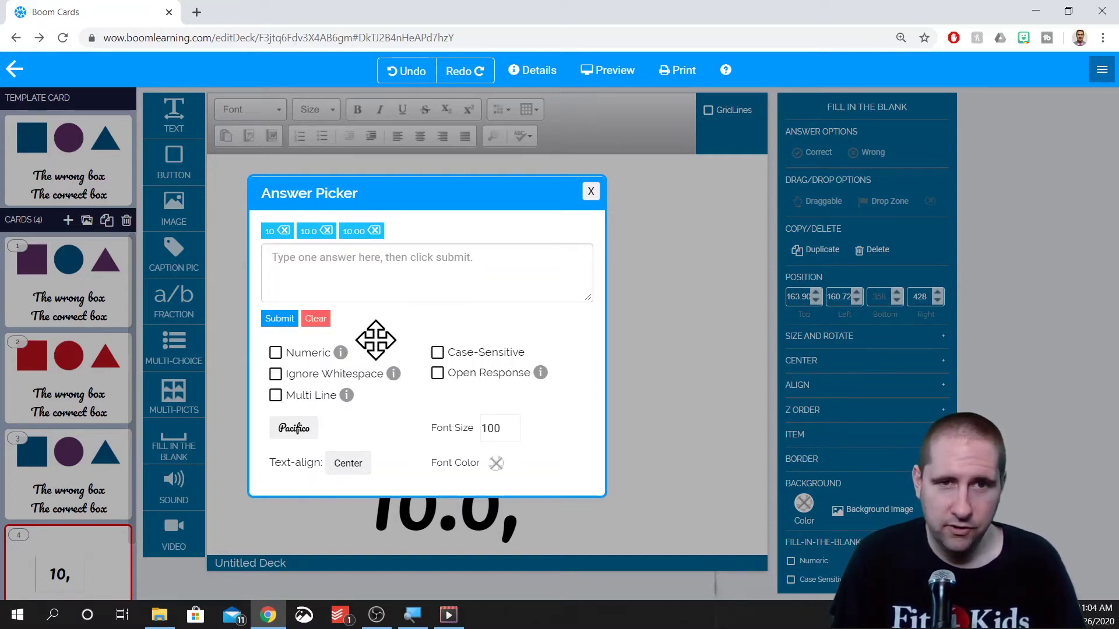
pyautogui.click(275, 354)
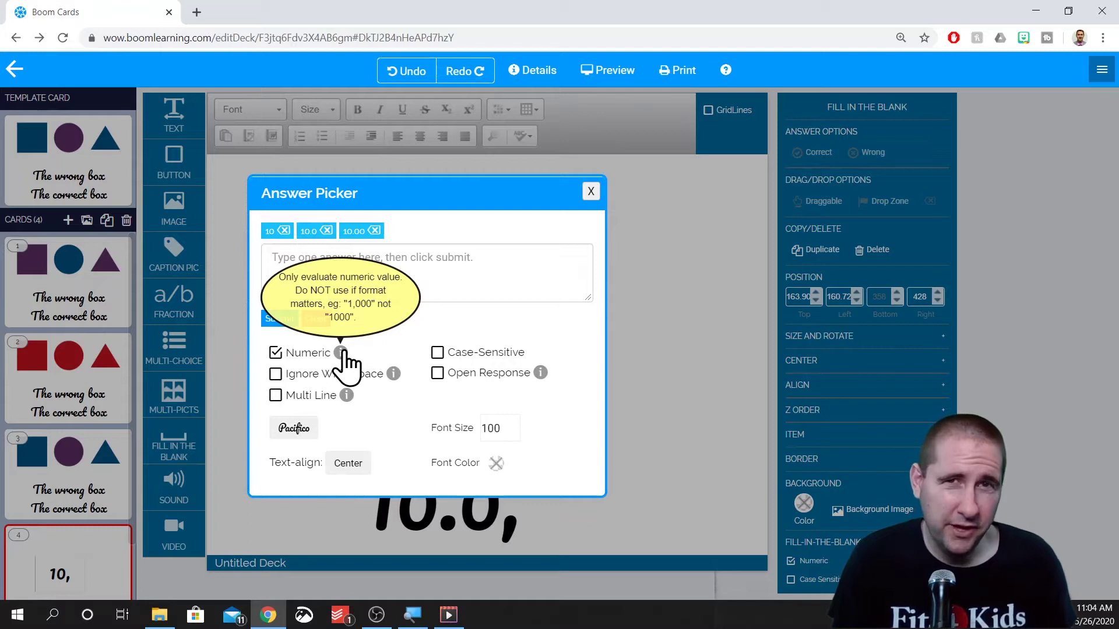
pyautogui.click(275, 353)
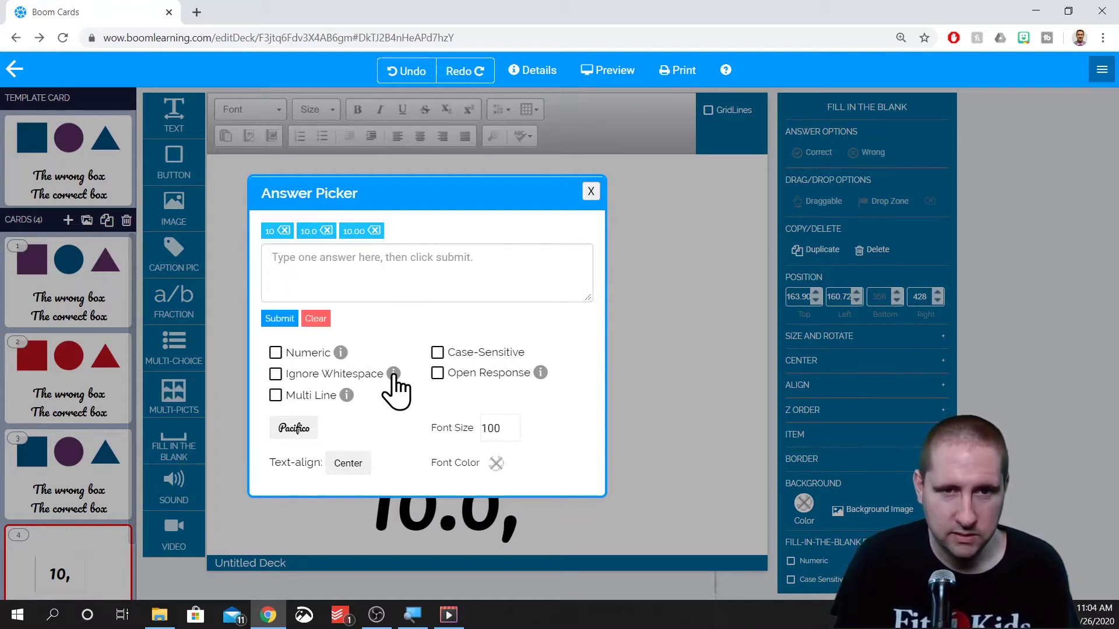
pyautogui.moveTo(395, 374)
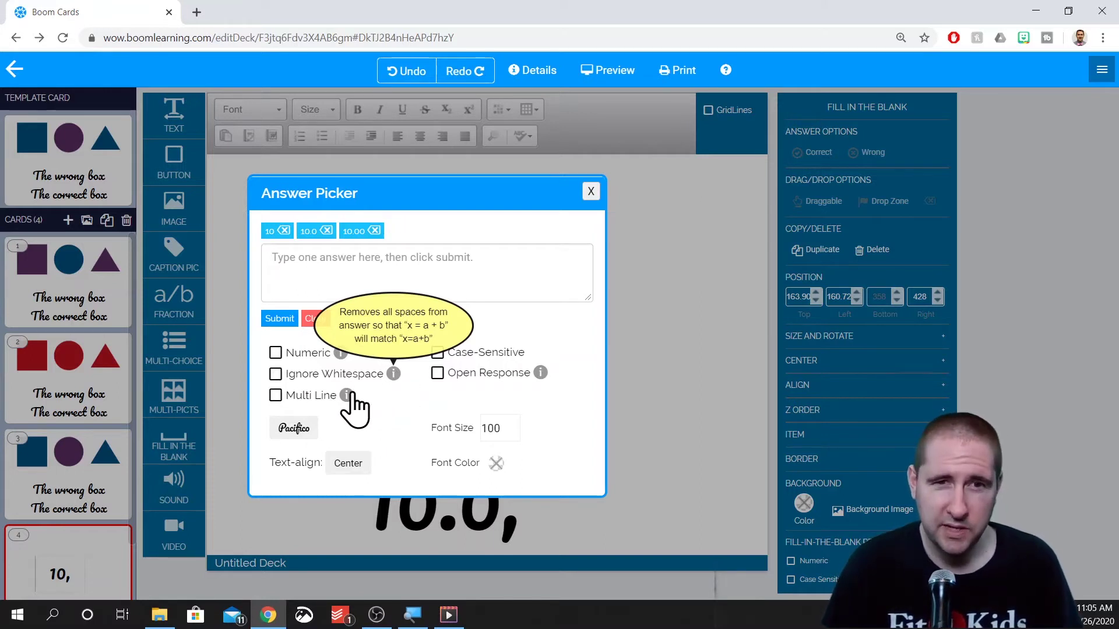
pyautogui.moveTo(347, 397)
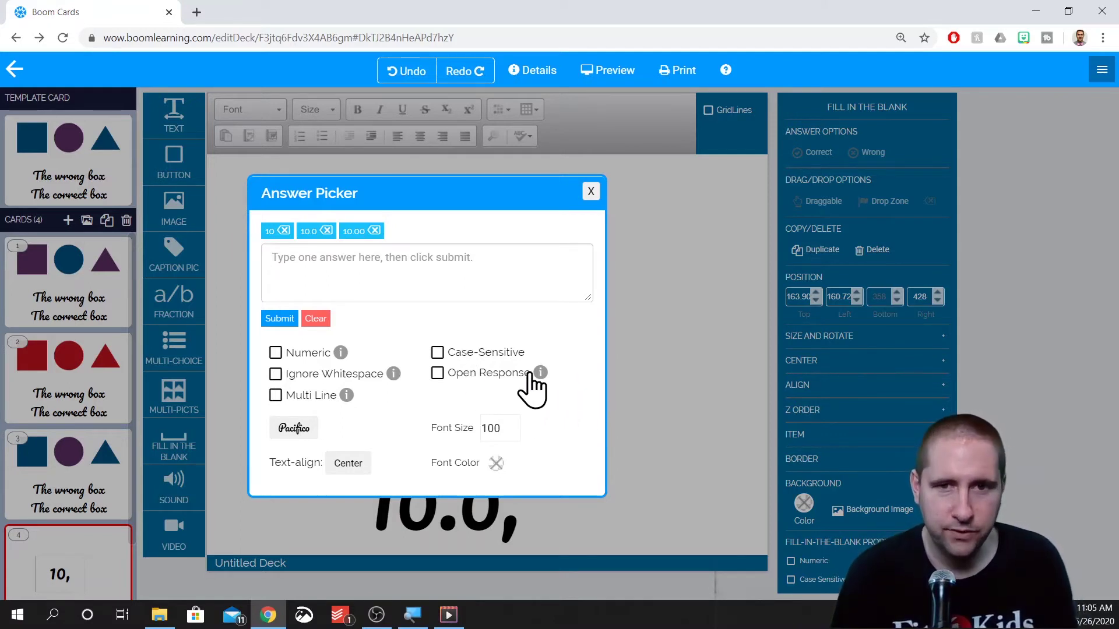
pyautogui.moveTo(541, 372)
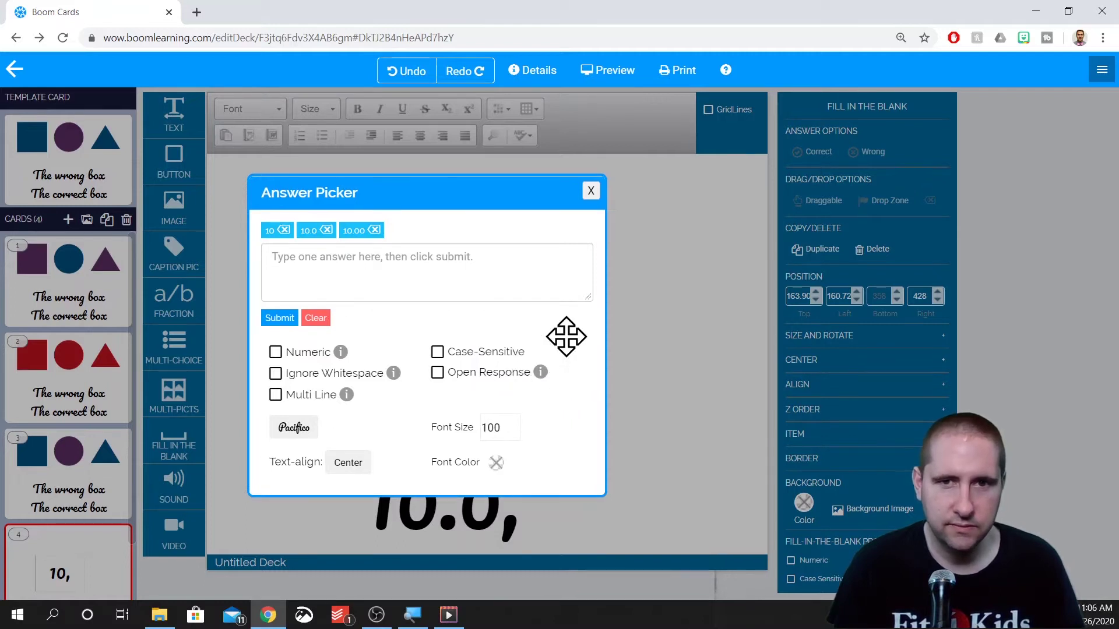
# Step: Close the answer settings and move the blank box to about 14 from the card's top and 257 from its left
pyautogui.click(276, 319)
pyautogui.moveTo(487, 447); pyautogui.dragTo(562, 325)
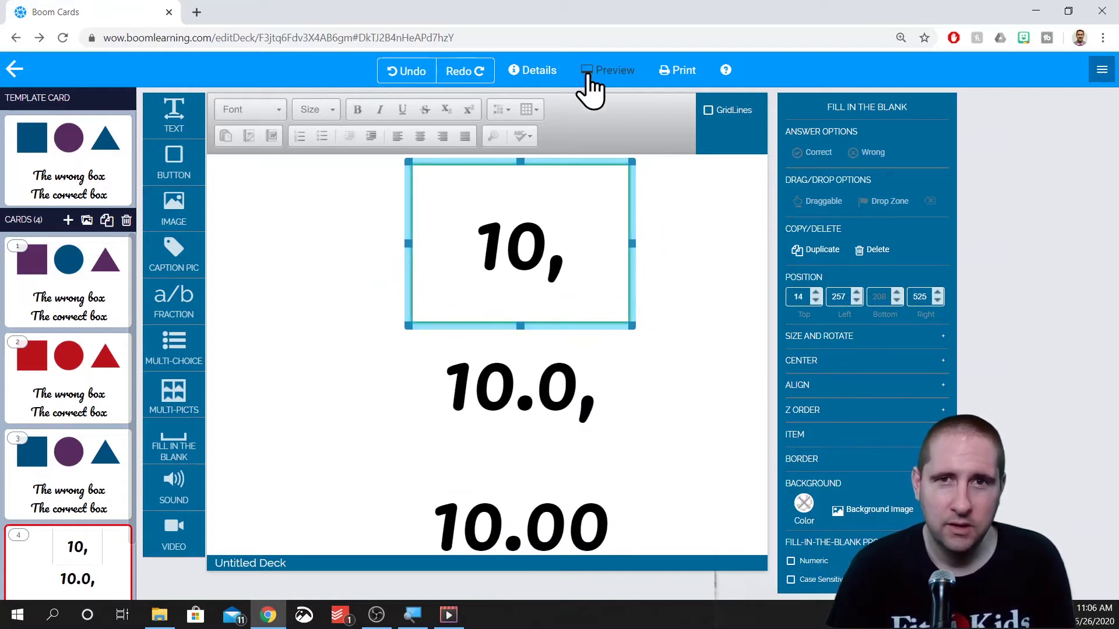
# Step: Preview card 4, submit 10 as the answer to the blank, and move on from the card
pyautogui.click(610, 71)
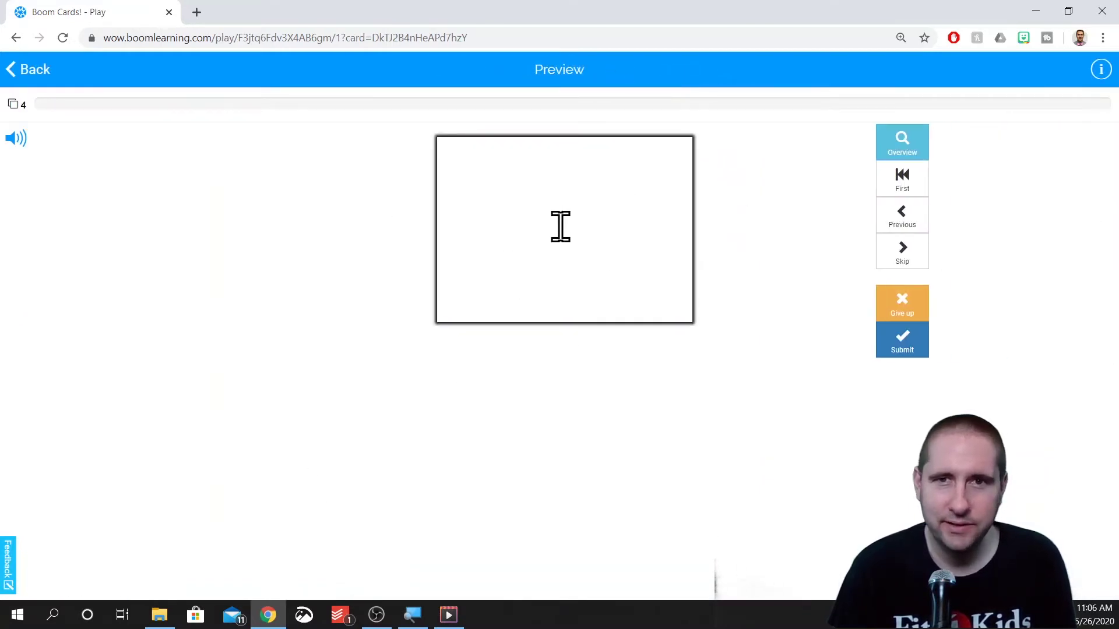
pyautogui.write('10')
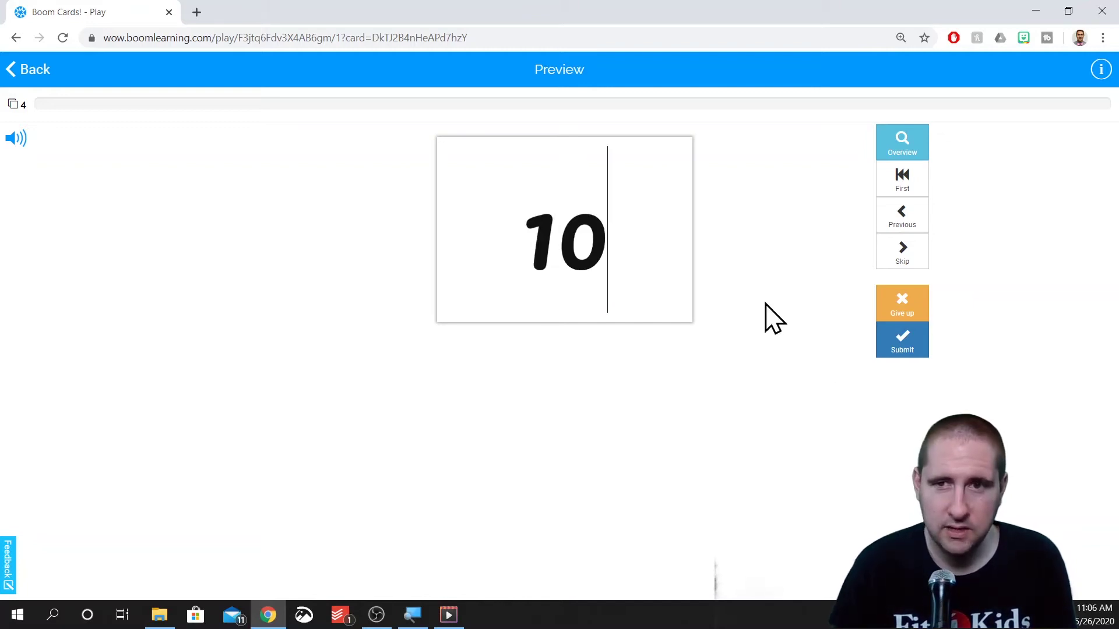
pyautogui.click(902, 341)
pyautogui.click(911, 240)
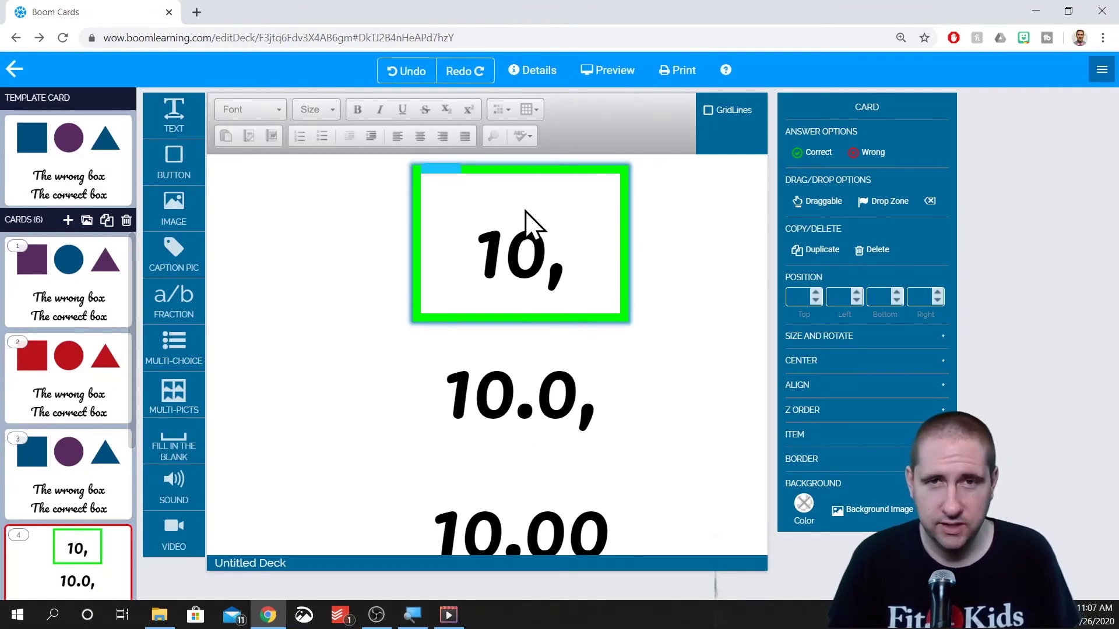
# Step: Open the answer settings of card 4's blank and remove the accepted answers 10, 10.0 and 10.00
pyautogui.click(508, 254)
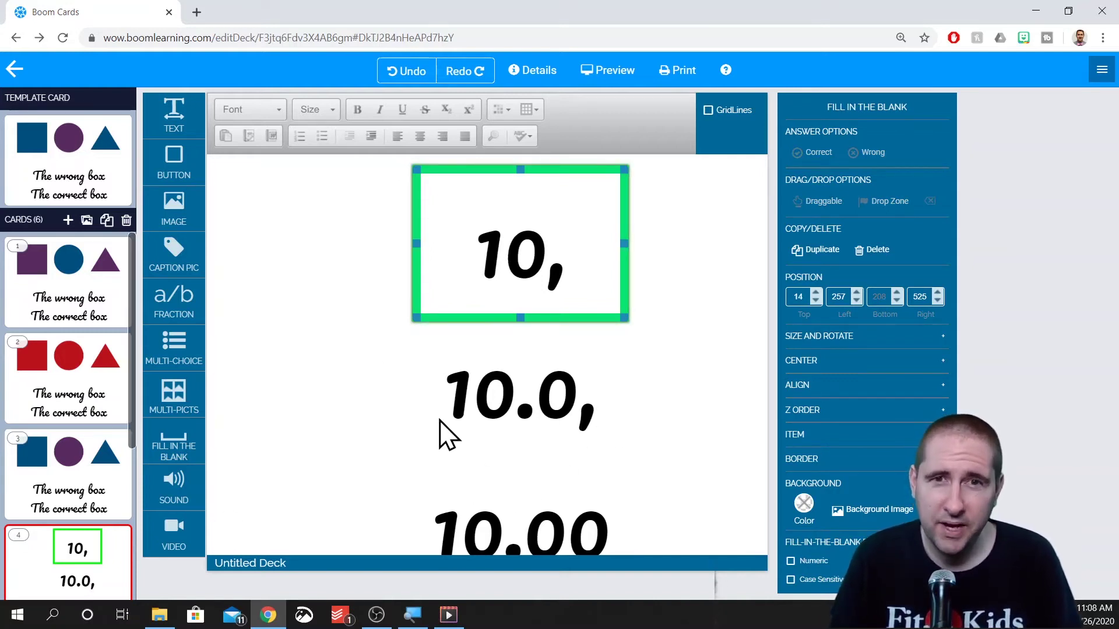
pyautogui.doubleClick(488, 263)
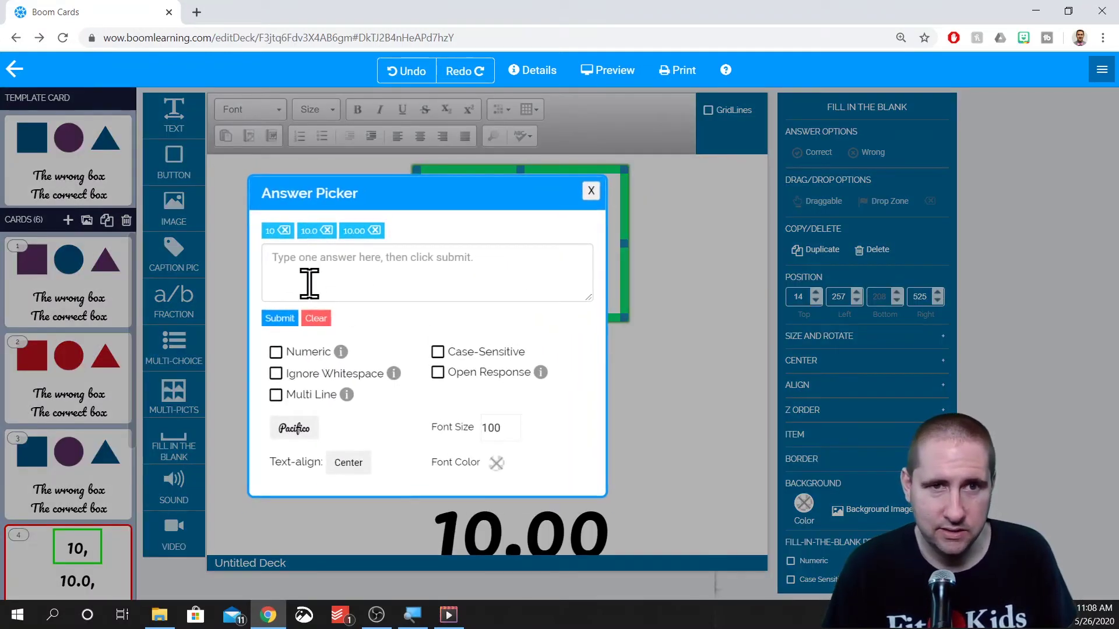
pyautogui.click(284, 230)
pyautogui.click(290, 231)
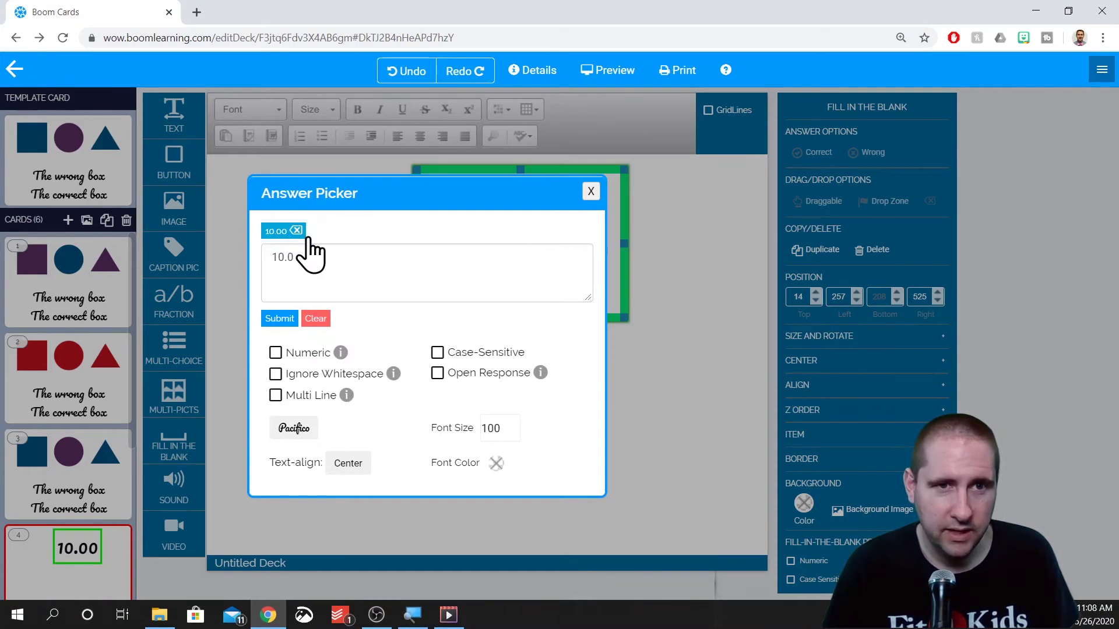
pyautogui.click(299, 230)
# Step: Add $10.00 and $10 as accepted answers for card 4's blank and close its answer settings
pyautogui.doubleClick(321, 239)
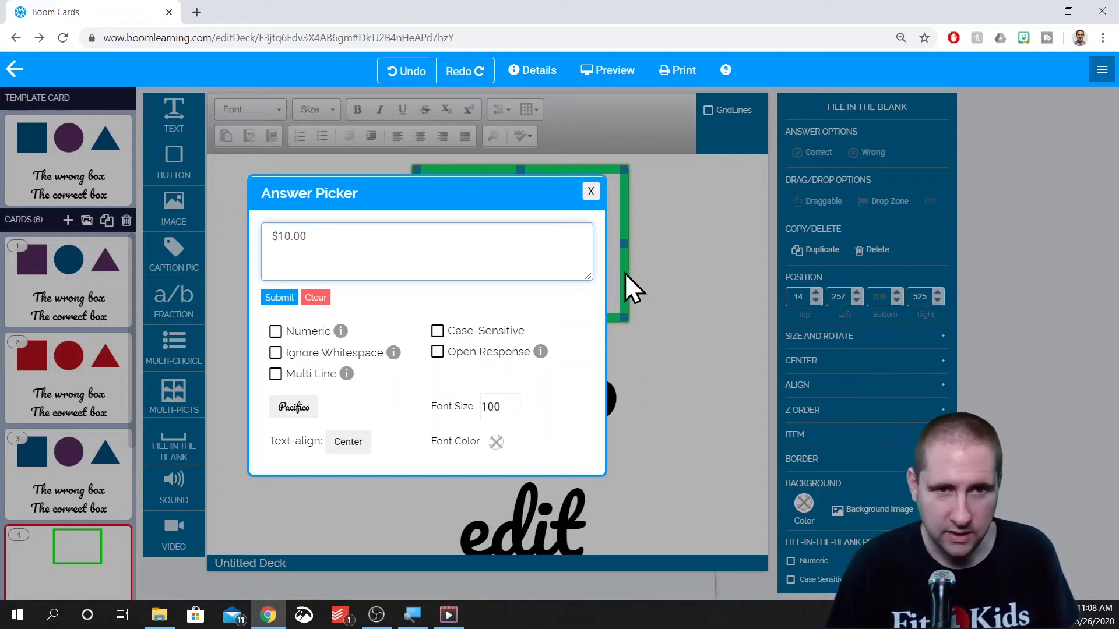
pyautogui.click(281, 299)
pyautogui.click(297, 272)
pyautogui.write('$')
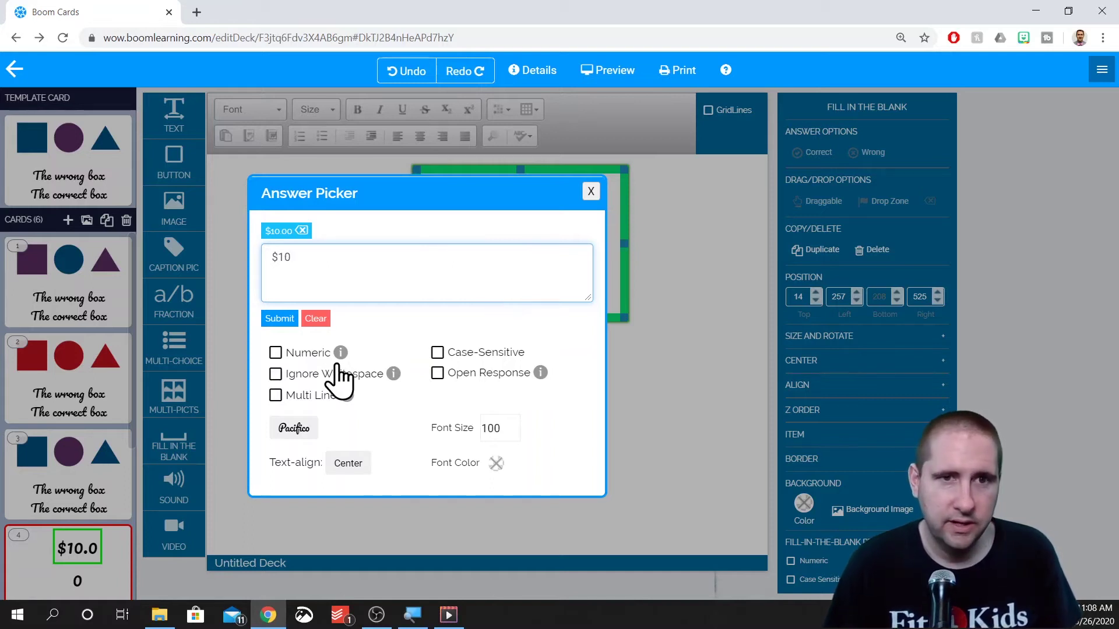
pyautogui.click(279, 320)
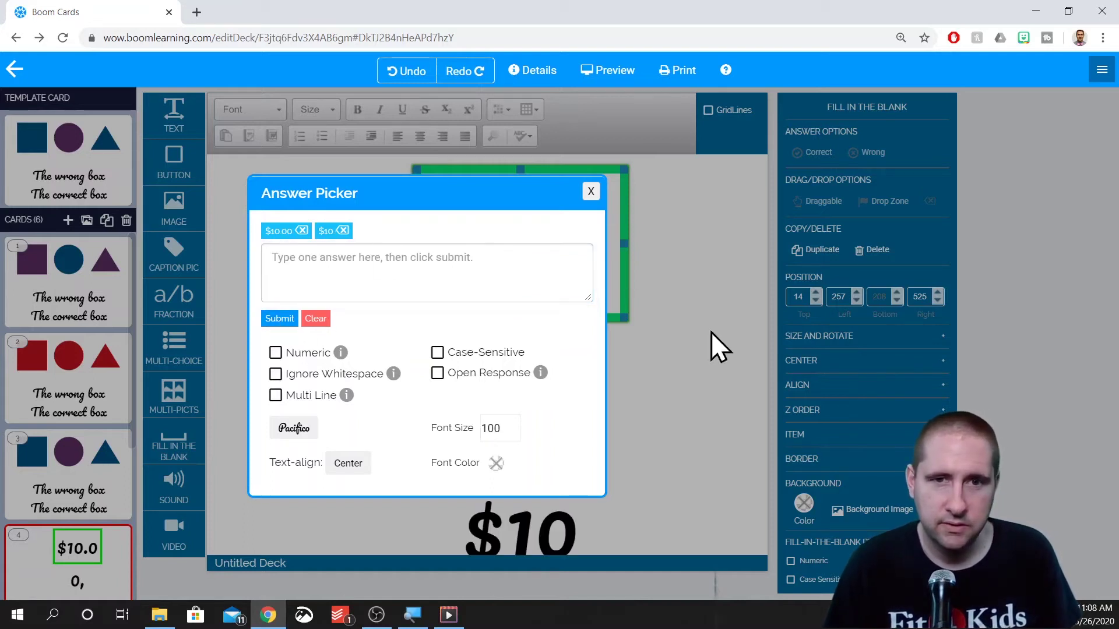
pyautogui.click(590, 194)
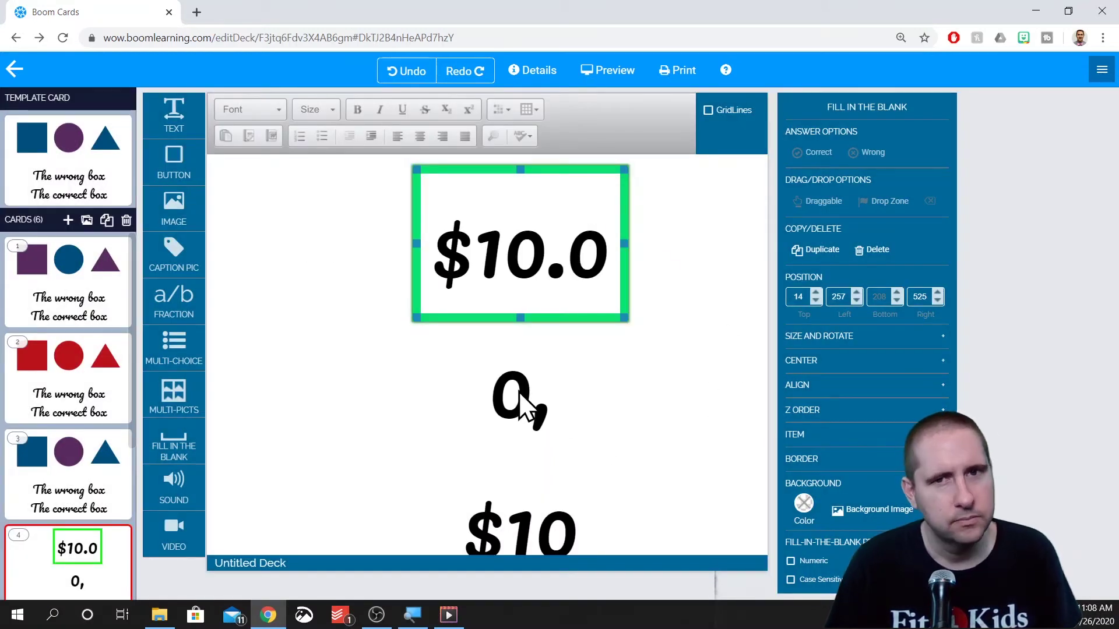
pyautogui.doubleClick(515, 251)
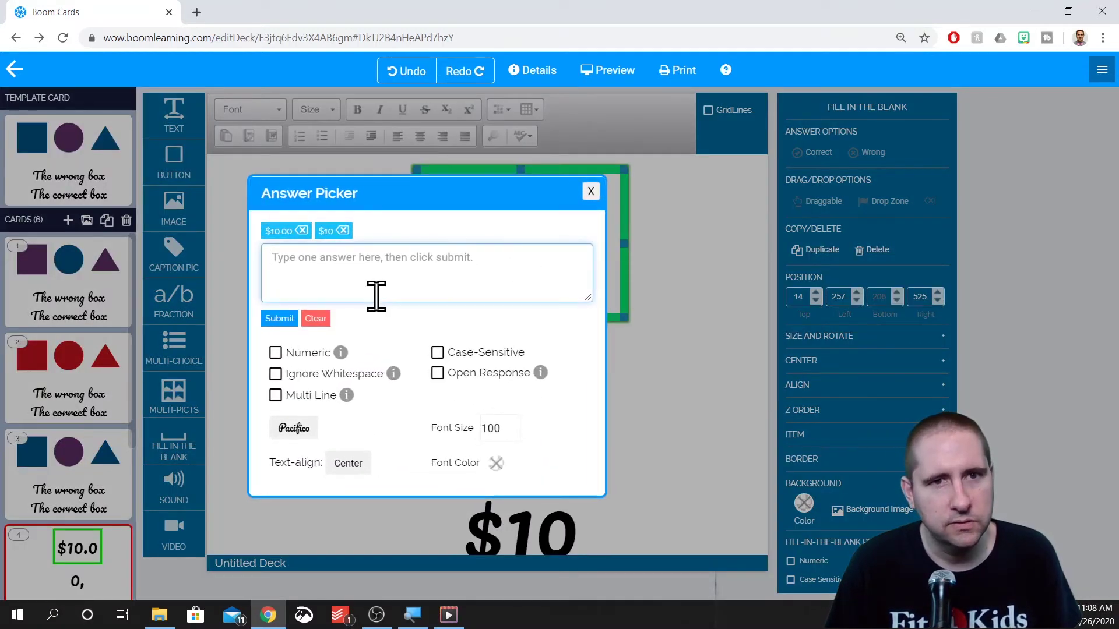
pyautogui.click(590, 192)
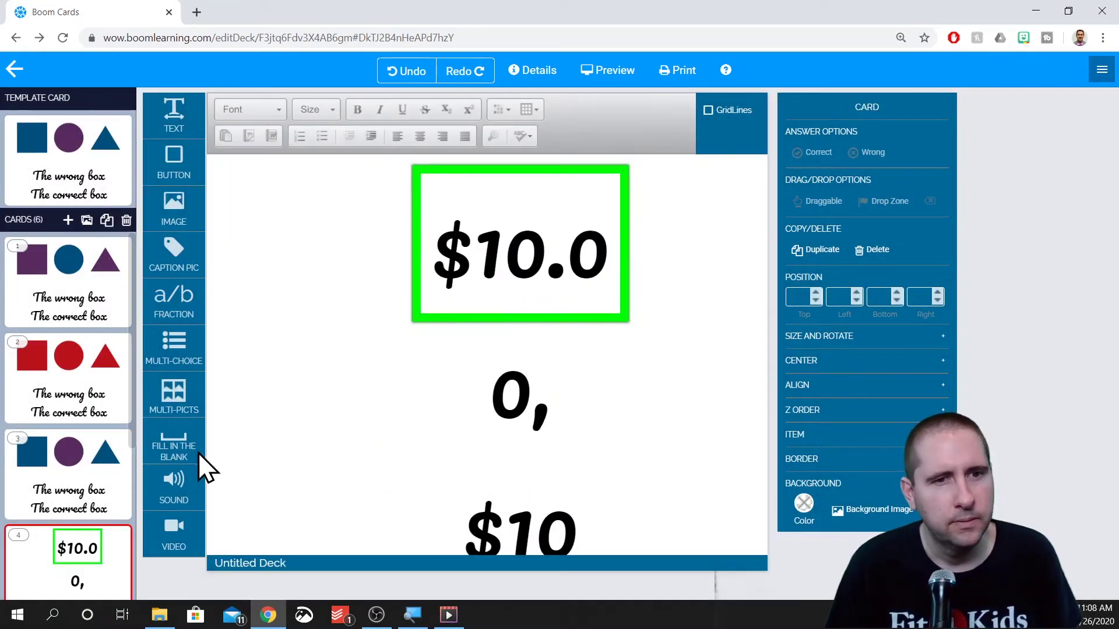
# Step: Open the answer settings of the yellow-bordered blank on card 5 and remove the accepted answers 10.00, 10.0 and 10
pyautogui.scroll(-3, 88, 457)
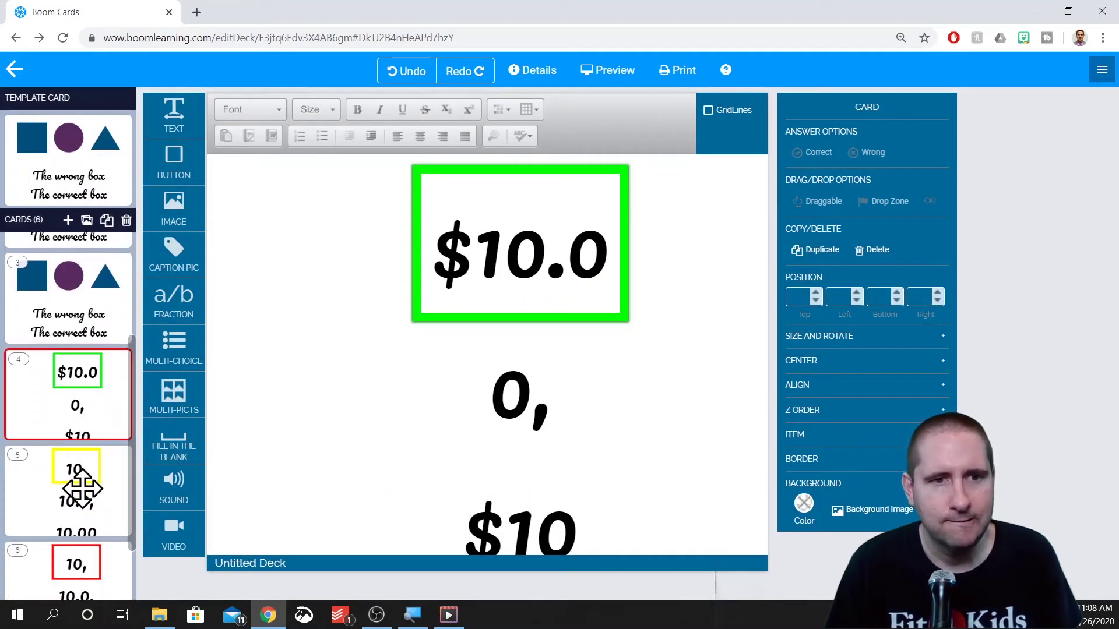
pyautogui.click(81, 488)
pyautogui.doubleClick(555, 265)
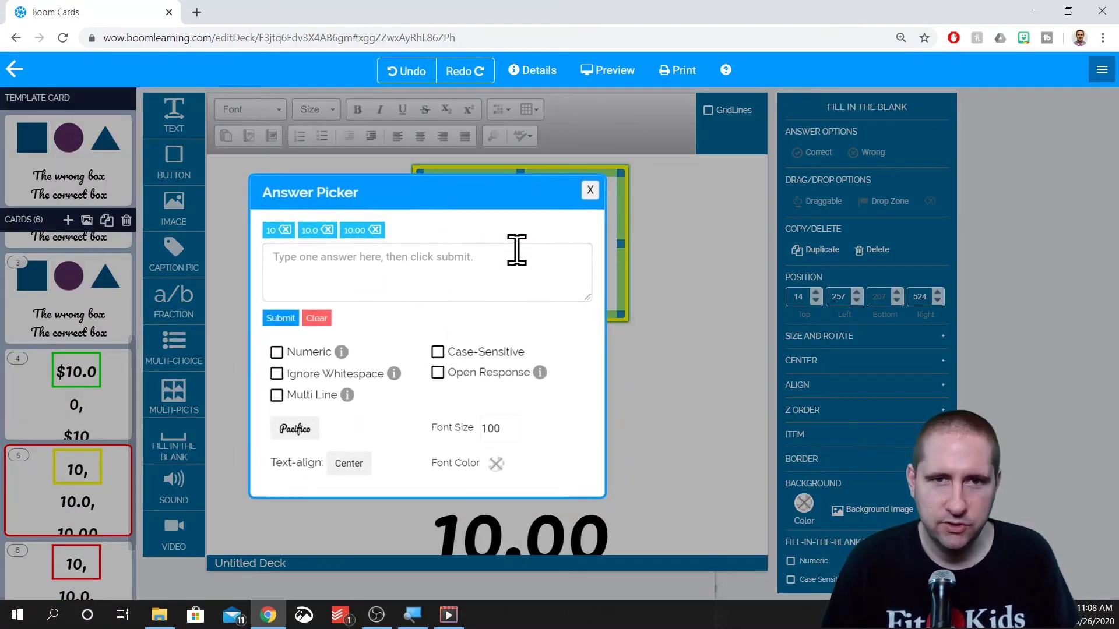
pyautogui.click(375, 230)
pyautogui.click(327, 230)
pyautogui.click(297, 262)
pyautogui.write('10.0')
pyautogui.click(284, 231)
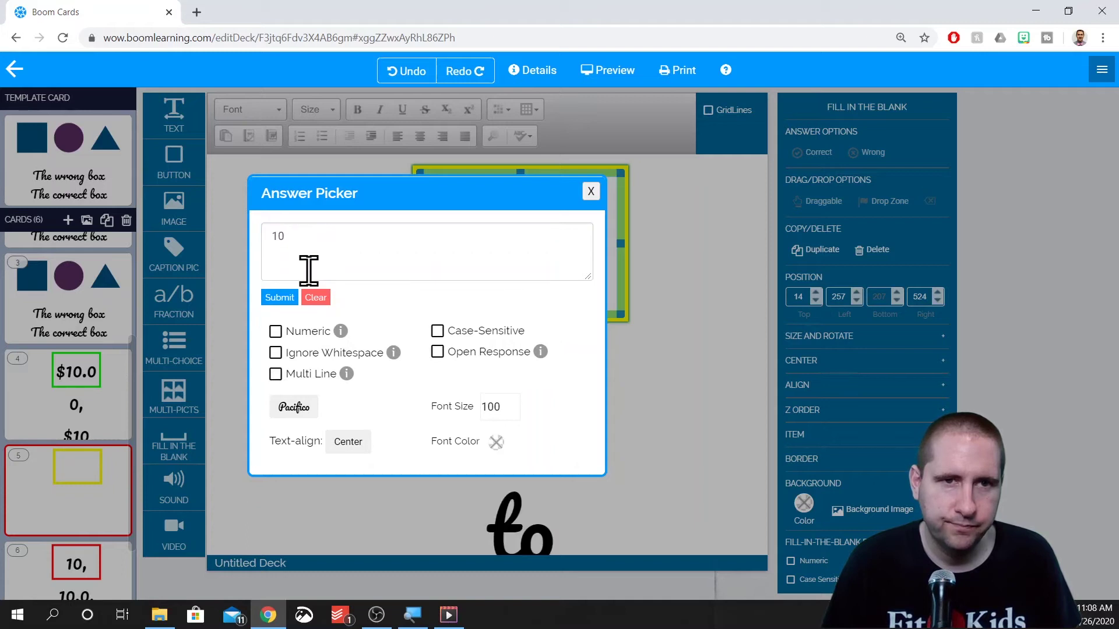
# Step: Add $10 and $10.00 as accepted answers for card 5's blank and close its answer settings
pyautogui.click(269, 234)
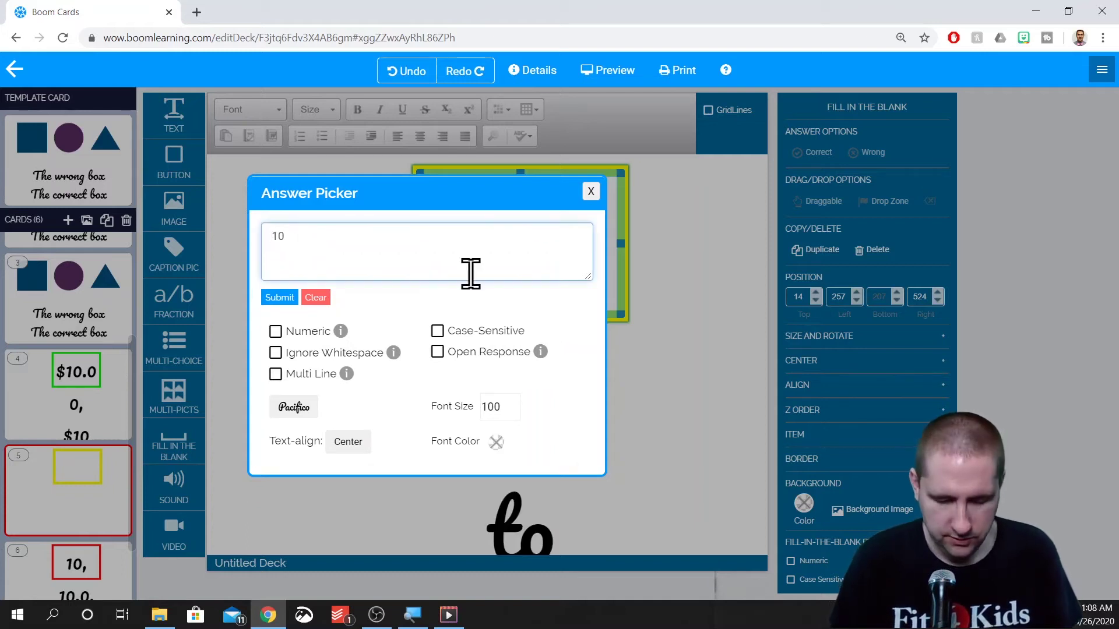
pyautogui.click(275, 299)
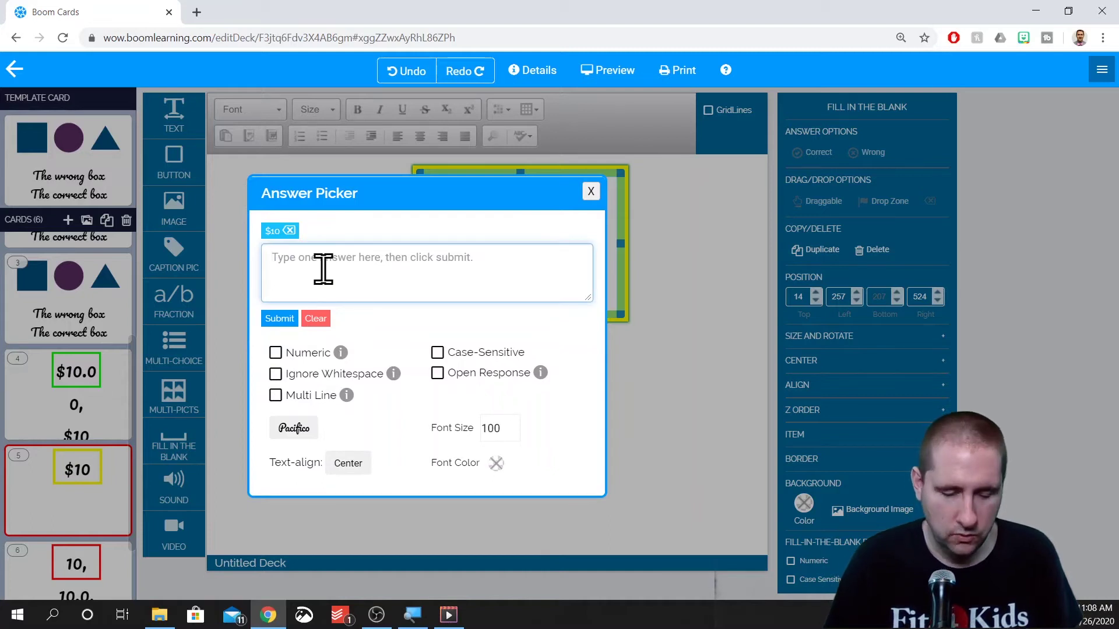
pyautogui.write('#10')
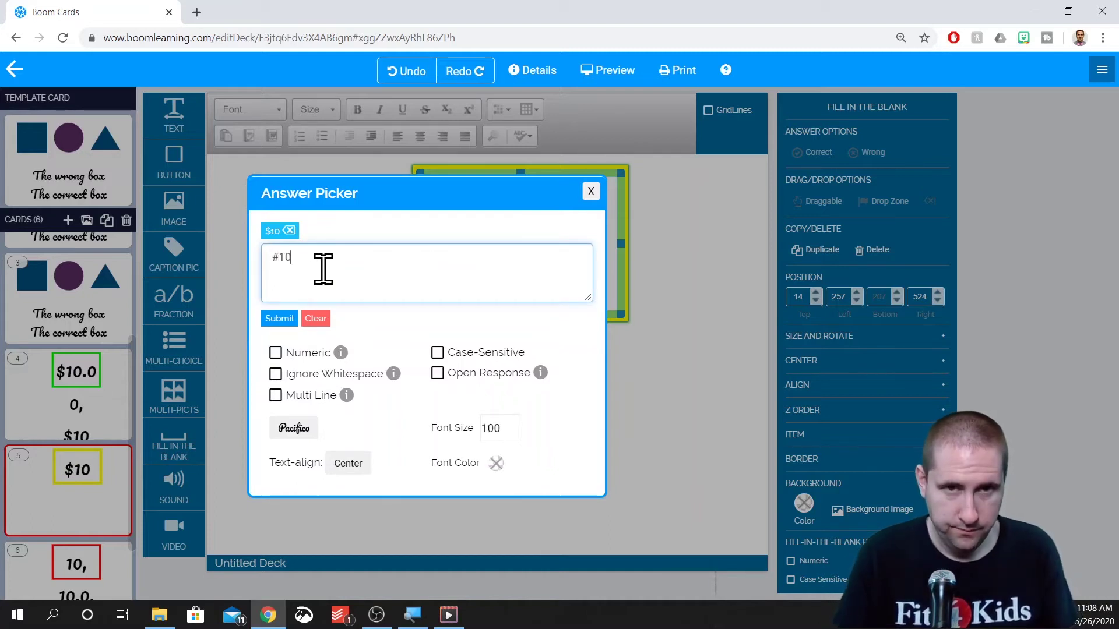
pyautogui.press('BackSpace')
pyautogui.press('BackSpace')
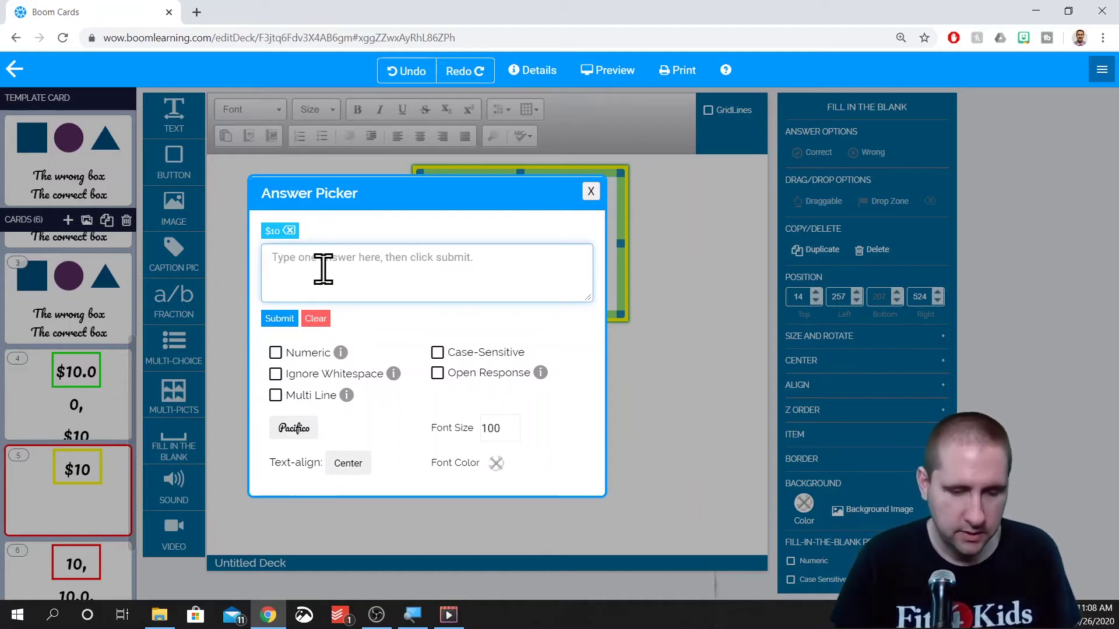
pyautogui.write('$10.00')
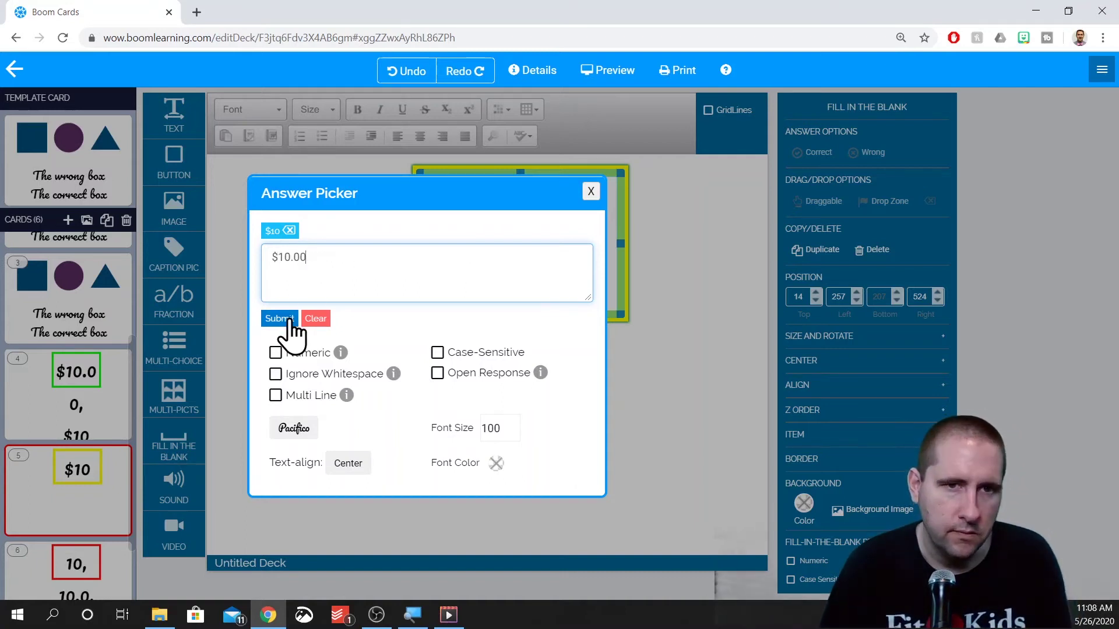
pyautogui.click(281, 319)
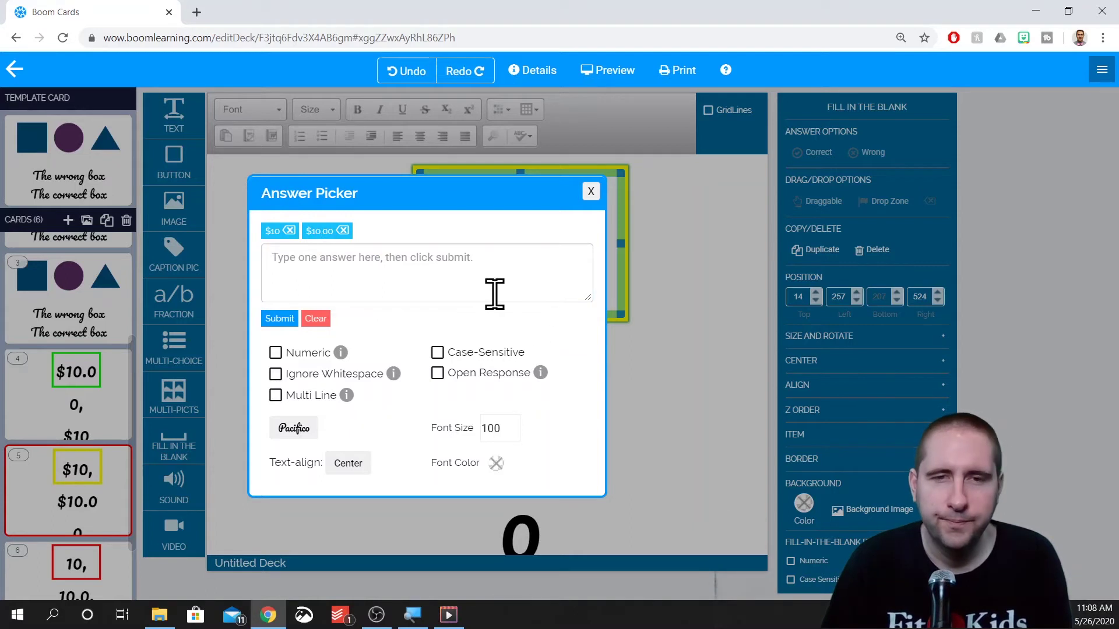
pyautogui.click(590, 193)
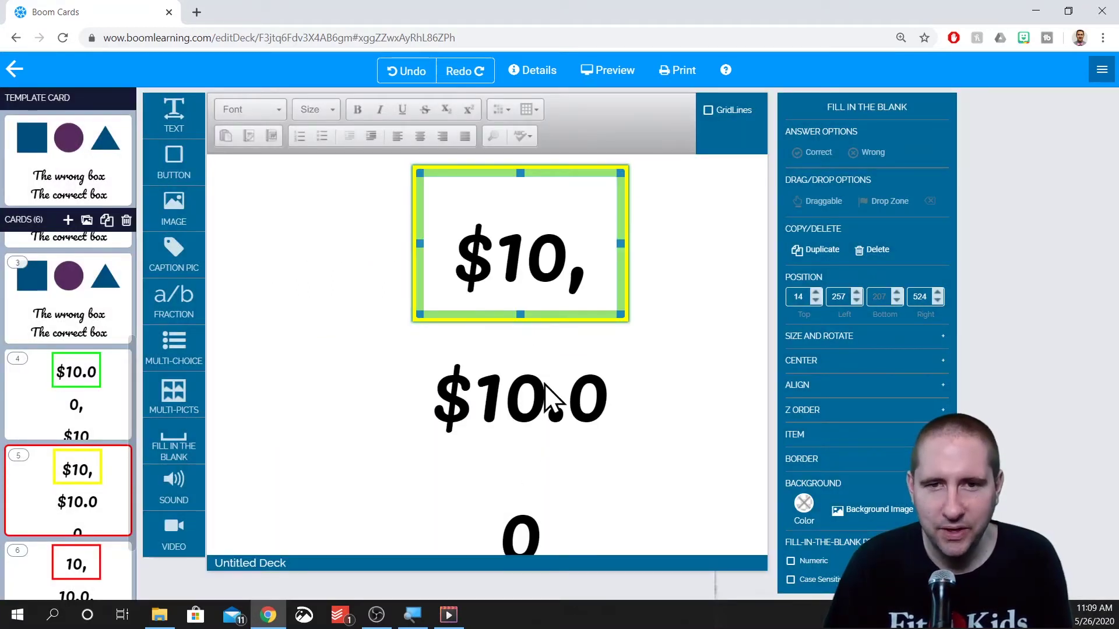
# Step: Resize the blank box on card 4 horizontally so it spans from about 240 to about 529 across the card
pyautogui.click(76, 411)
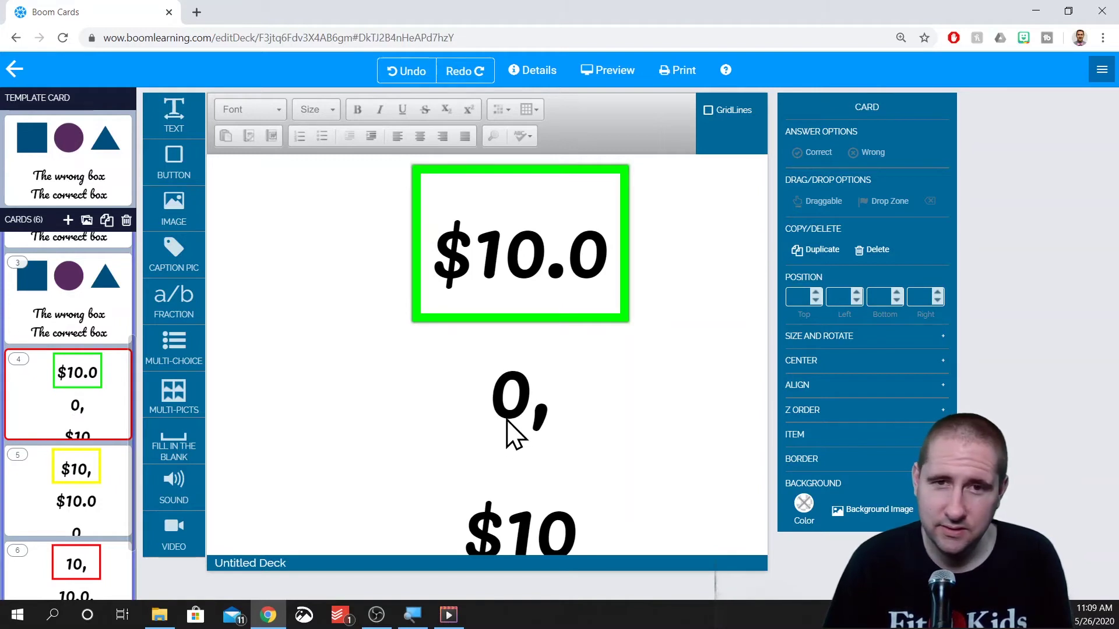
pyautogui.click(625, 269)
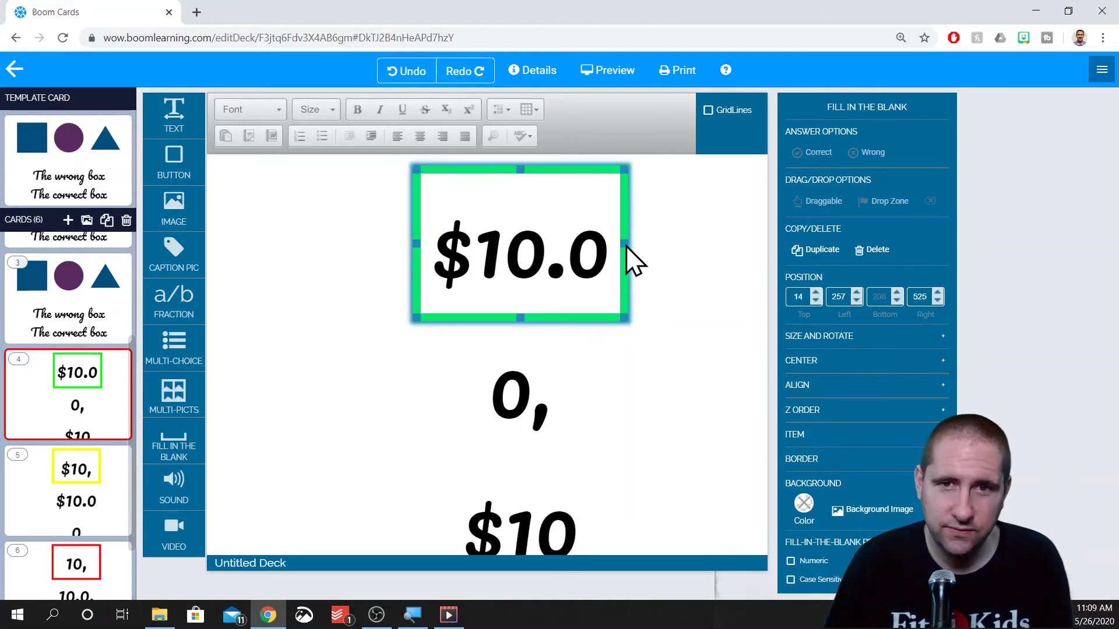
pyautogui.moveTo(624, 243); pyautogui.dragTo(725, 243)
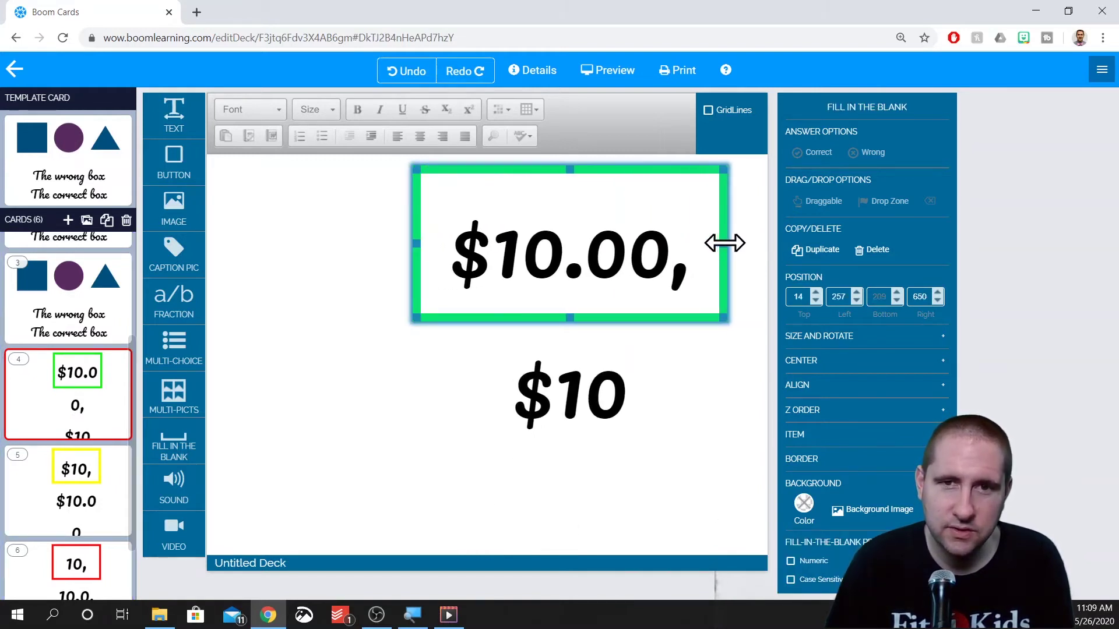
pyautogui.moveTo(414, 244); pyautogui.dragTo(400, 243)
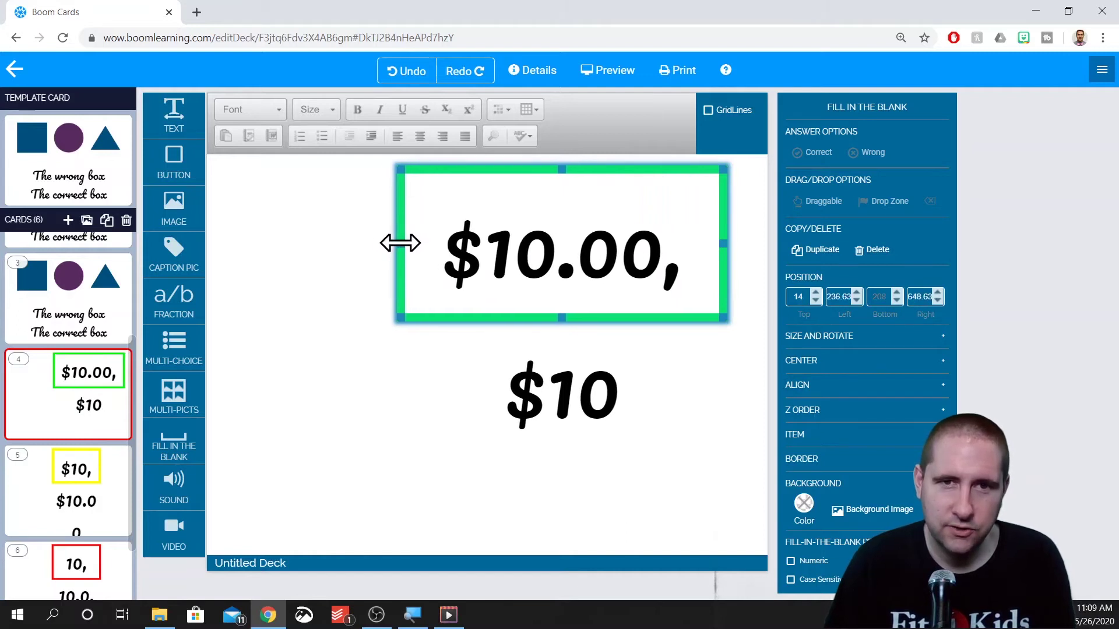
pyautogui.moveTo(722, 243); pyautogui.dragTo(645, 233)
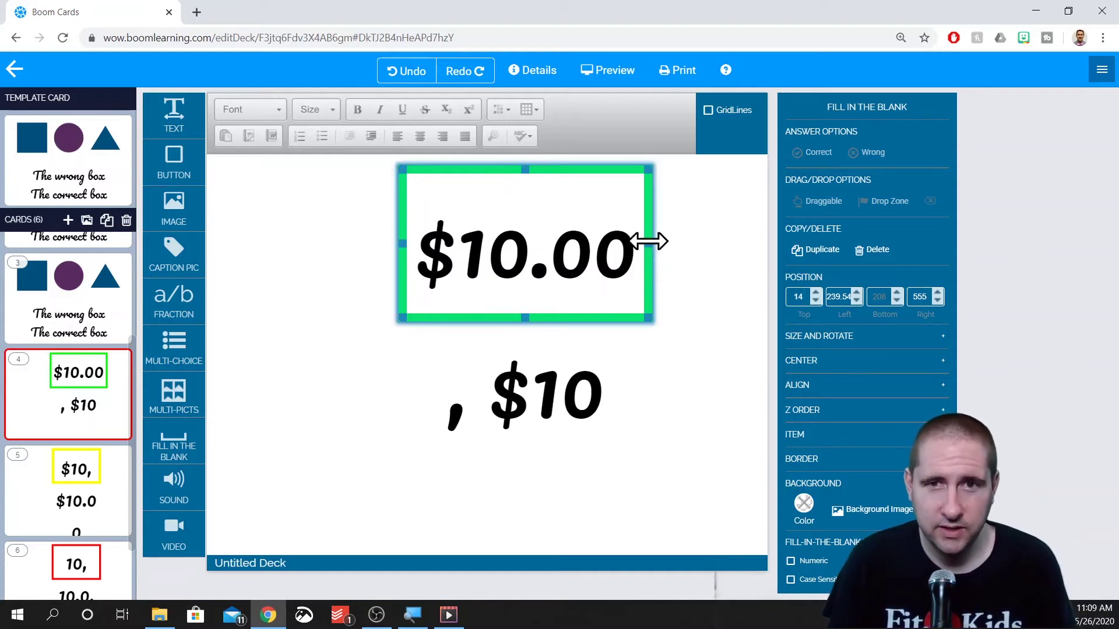
pyautogui.moveTo(648, 241); pyautogui.dragTo(632, 232)
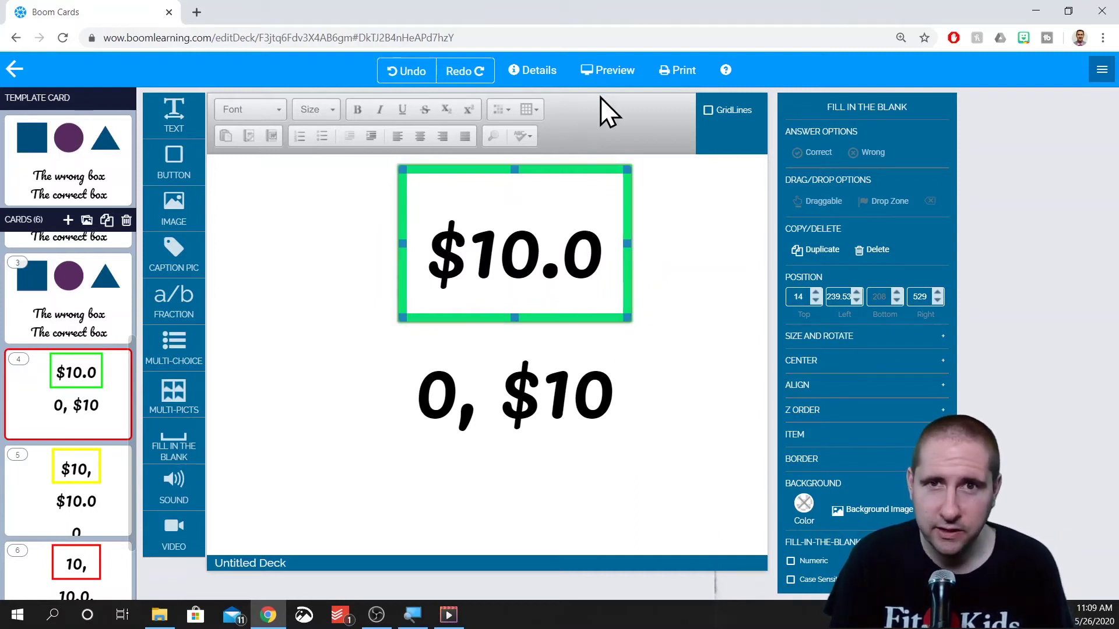
# Step: Preview the deck from card 4, submit $10.00 for its blank and $10 for card 5's blank, and quit the preview
pyautogui.click(601, 70)
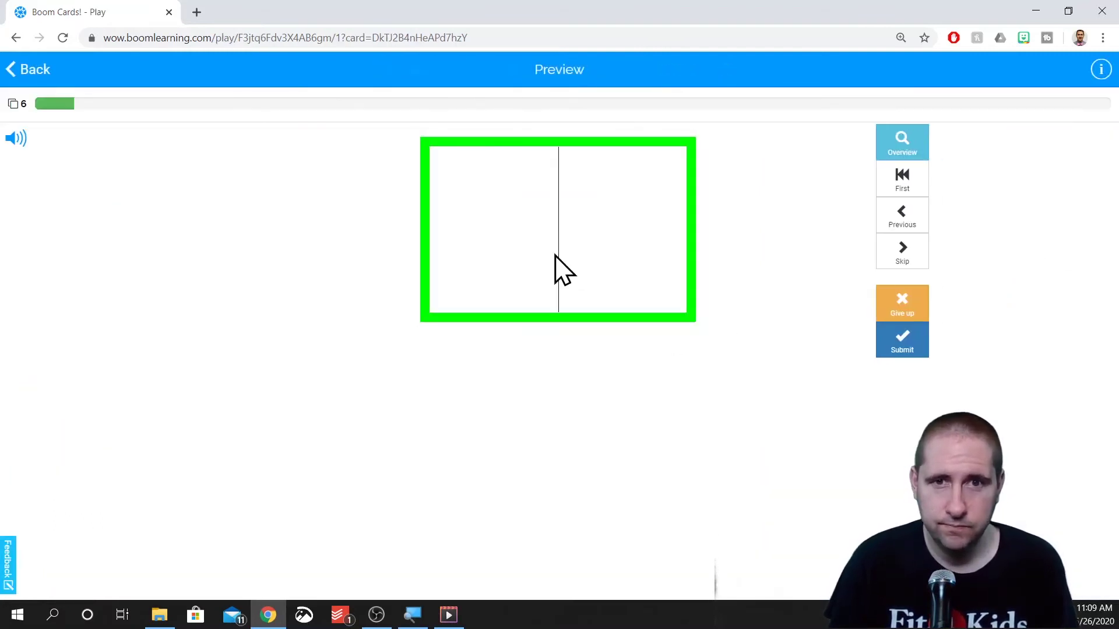
pyautogui.write('$10.00')
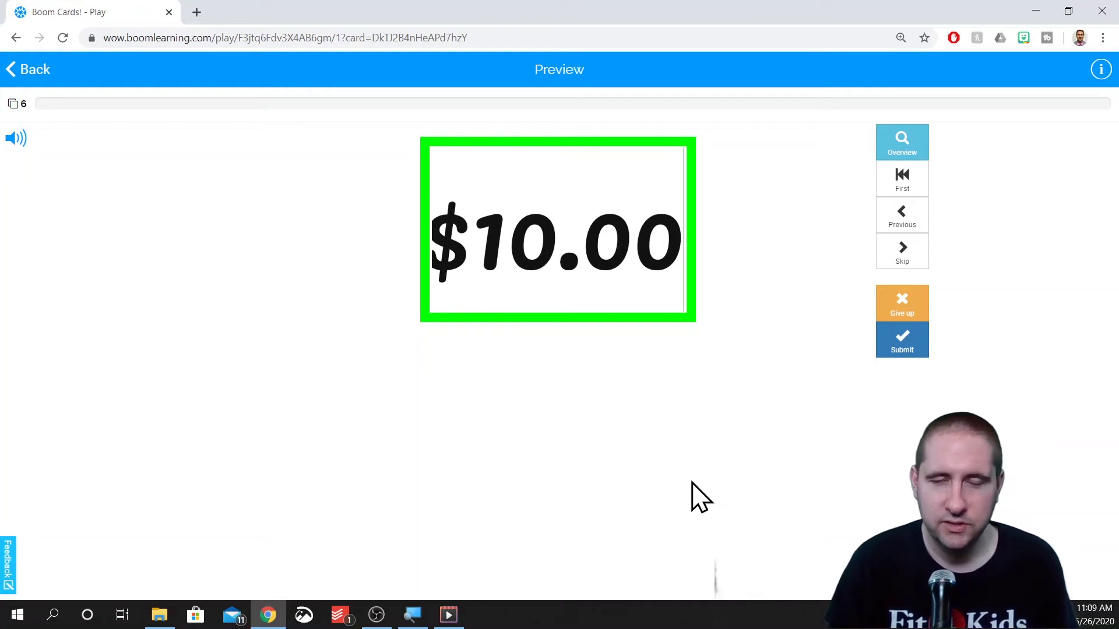
pyautogui.click(902, 341)
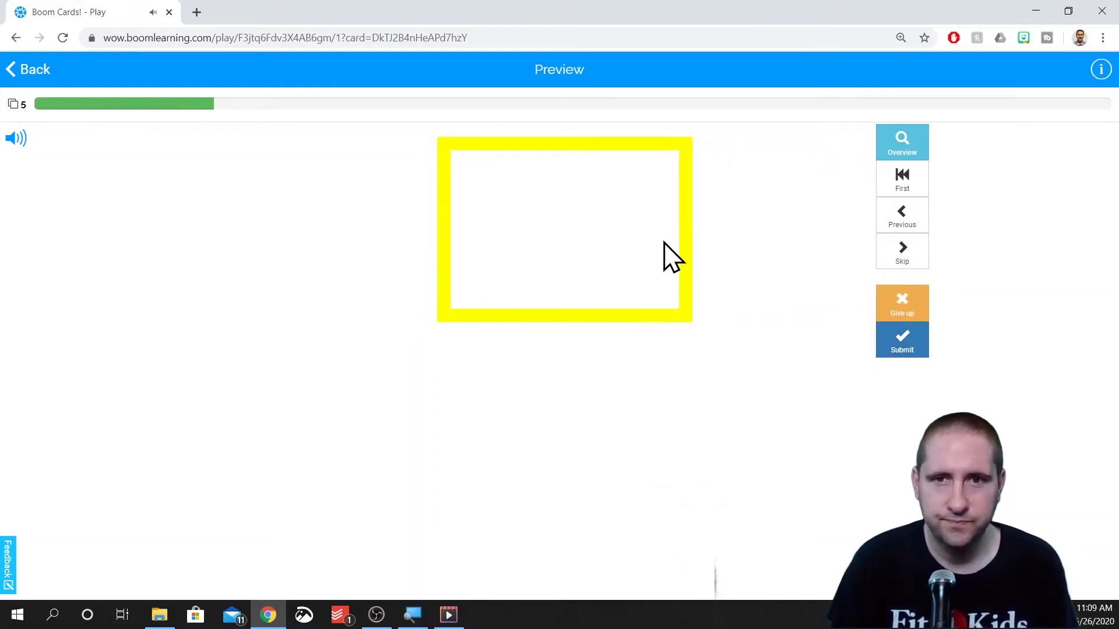
pyautogui.click(600, 238)
pyautogui.write('$10')
pyautogui.press('Return')
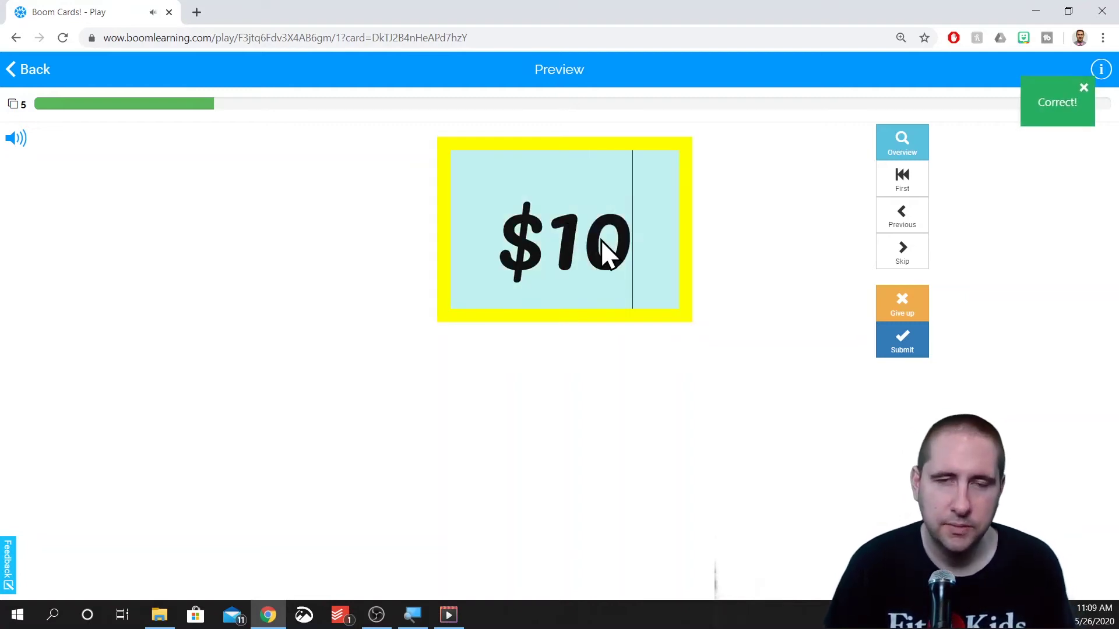
pyautogui.click(27, 72)
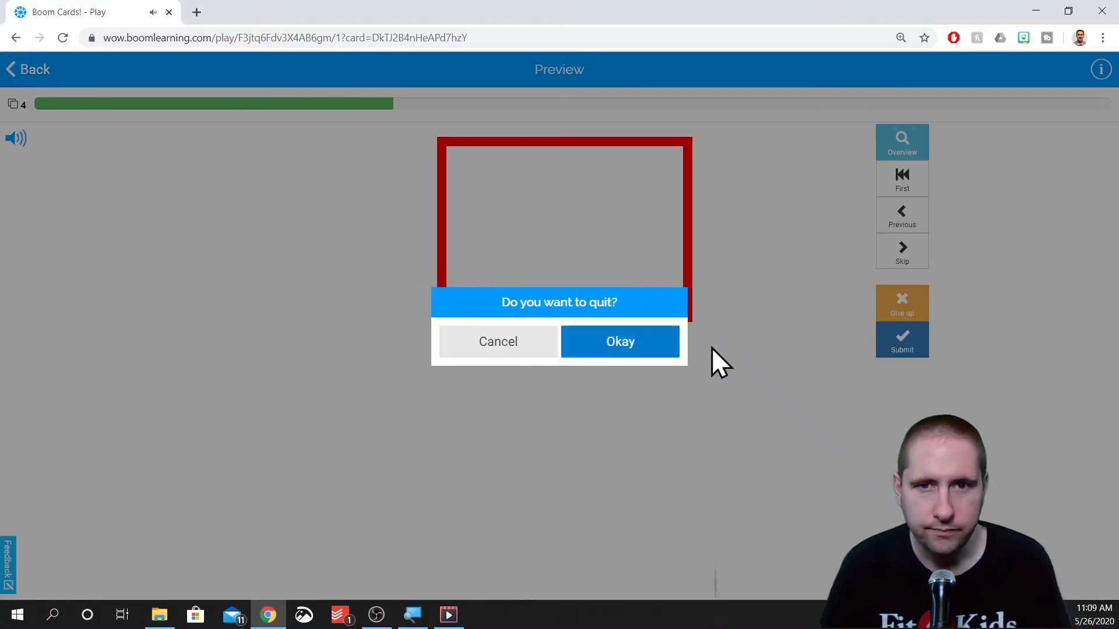
pyautogui.click(629, 348)
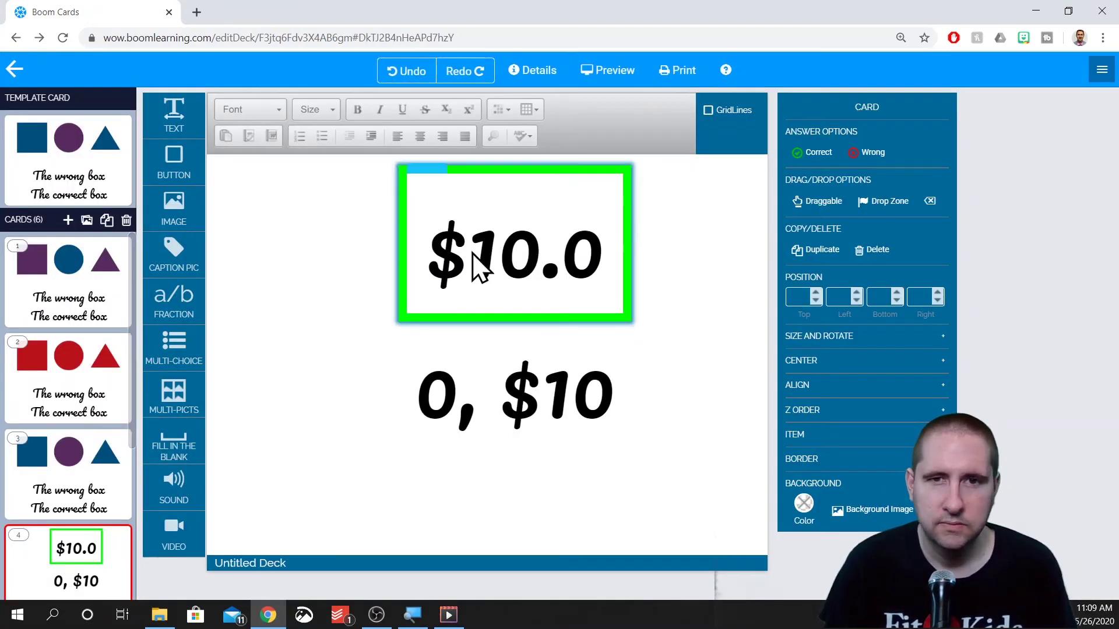
# Step: Delete the green-bordered fill-in-the-blank box from card 4
pyautogui.click(453, 252)
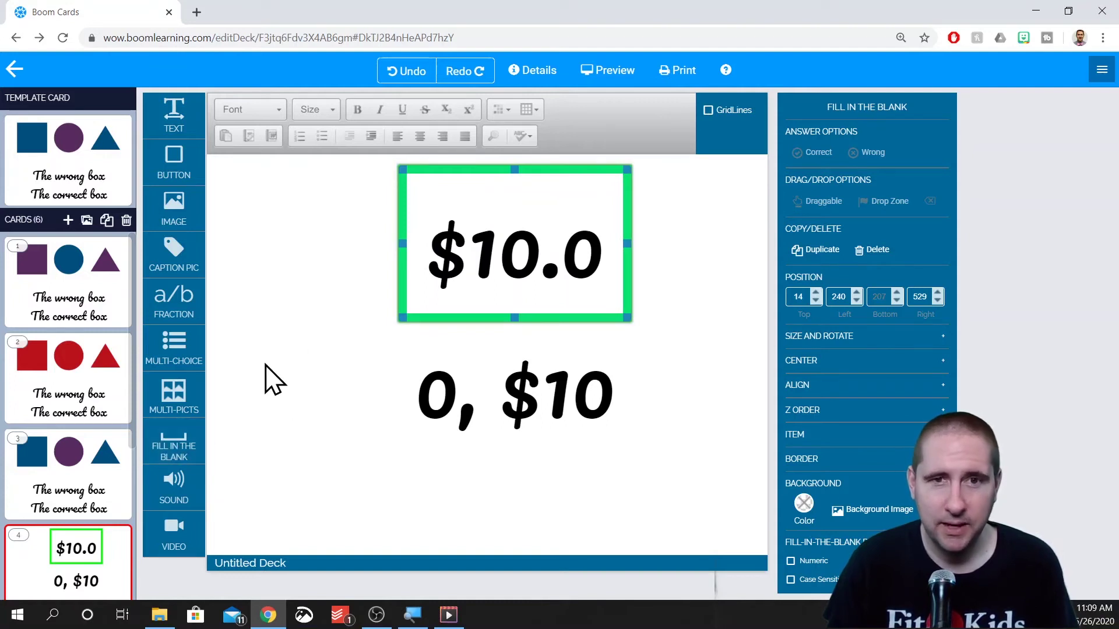
pyautogui.click(270, 379)
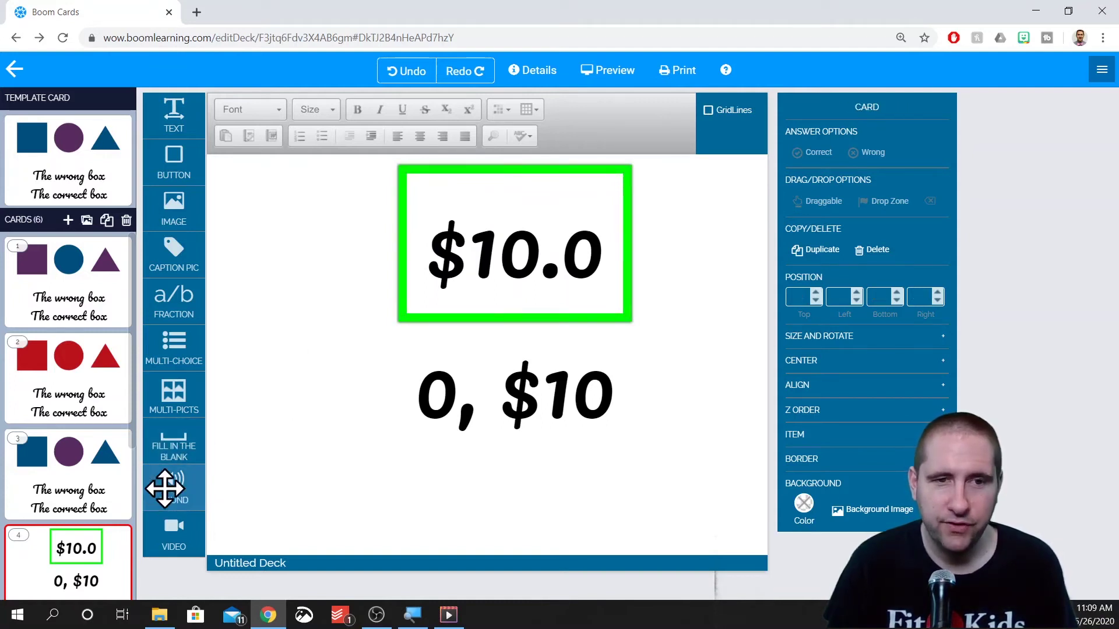
pyautogui.click(598, 324)
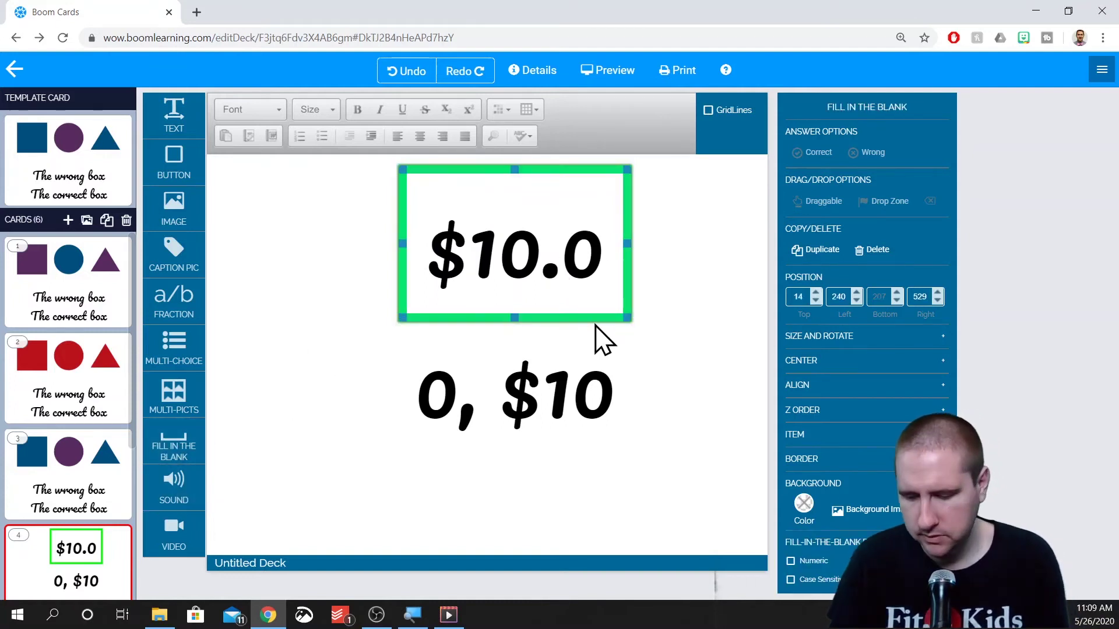
pyautogui.press('Delete')
# Step: Add the 2-Graphs21 sound to card 4 and enlarge its icon to span about 305–535 horizontally and 117–419 vertically
pyautogui.moveTo(171, 481); pyautogui.dragTo(462, 302)
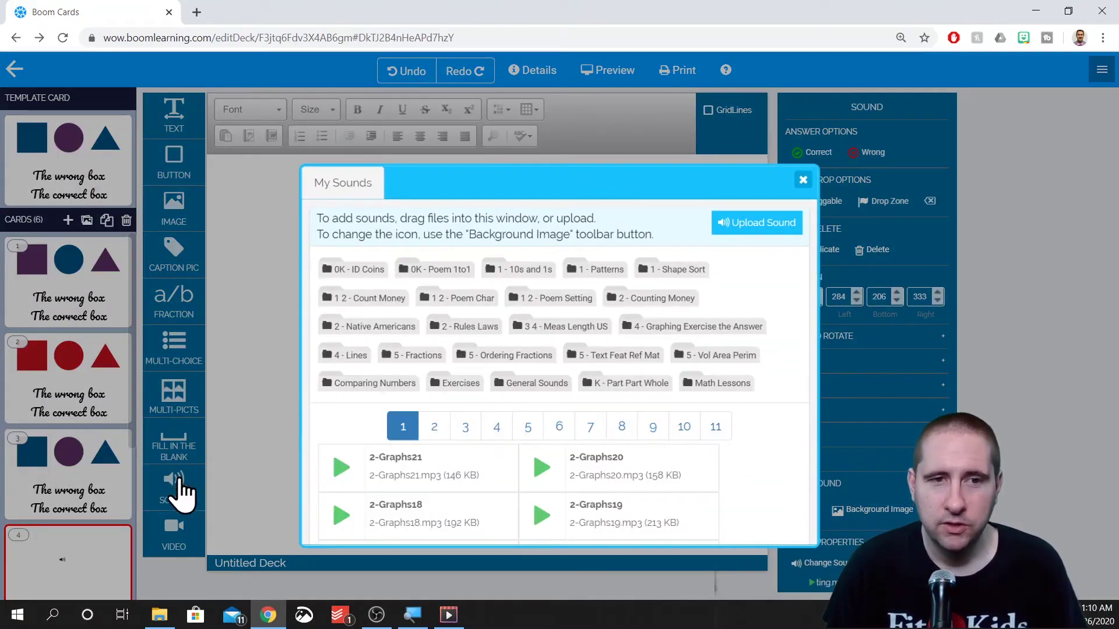
pyautogui.click(416, 467)
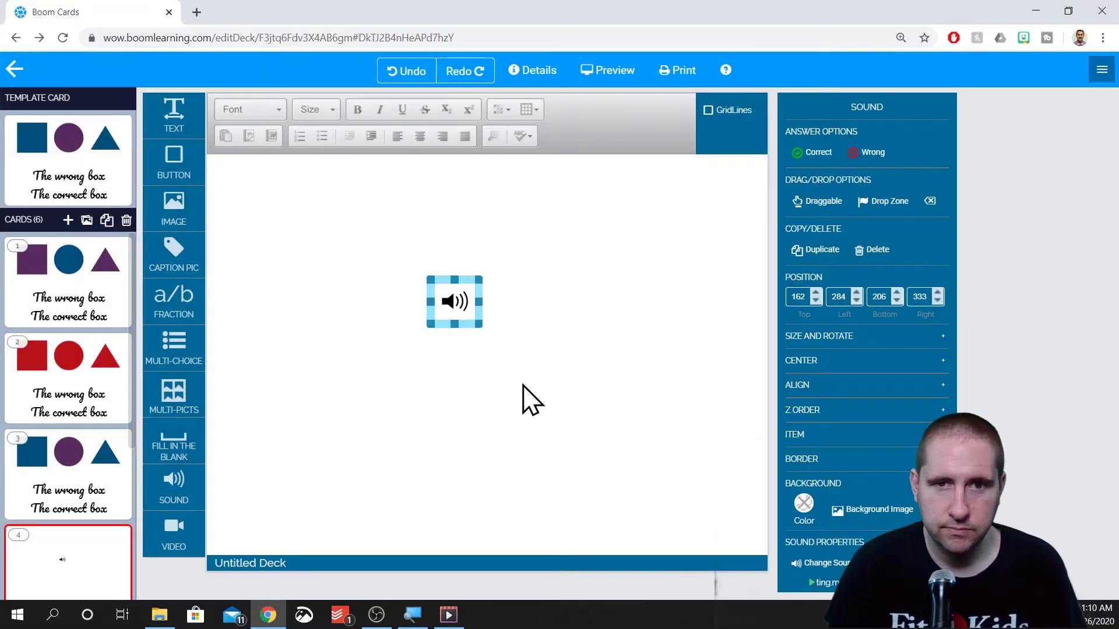
pyautogui.moveTo(471, 318); pyautogui.dragTo(637, 493)
# Step: Fill the background of card 4's sound icon with red
pyautogui.click(804, 507)
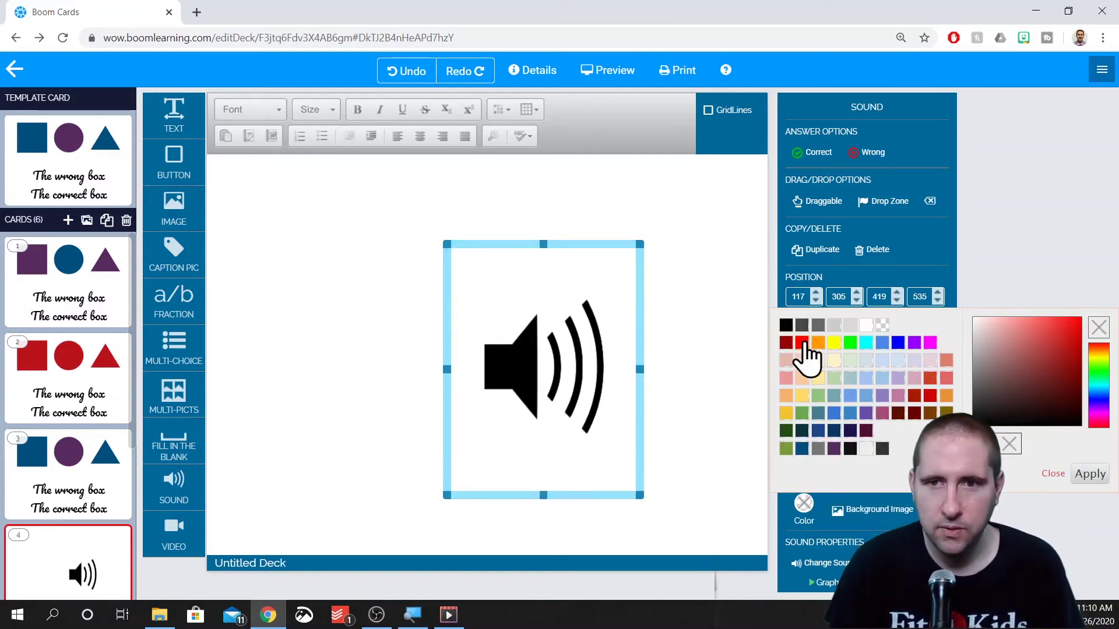
pyautogui.click(802, 342)
pyautogui.click(1098, 328)
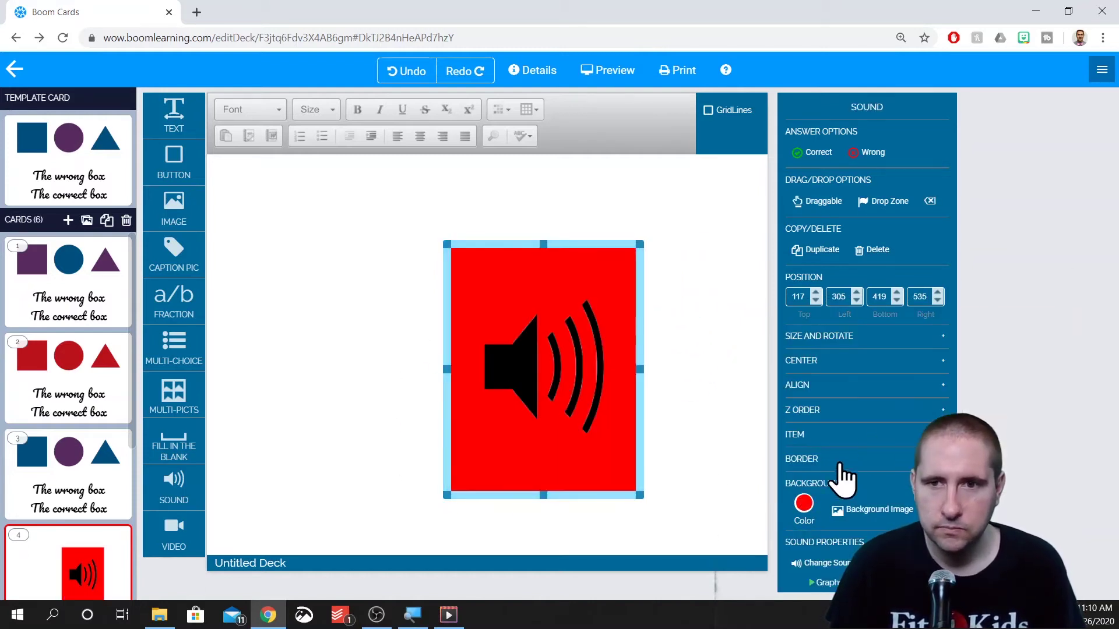
# Step: Give the sound icon a dashed lime border with a width of 12 and a corner radius of 17
pyautogui.click(803, 486)
pyautogui.click(849, 326)
pyautogui.click(855, 482)
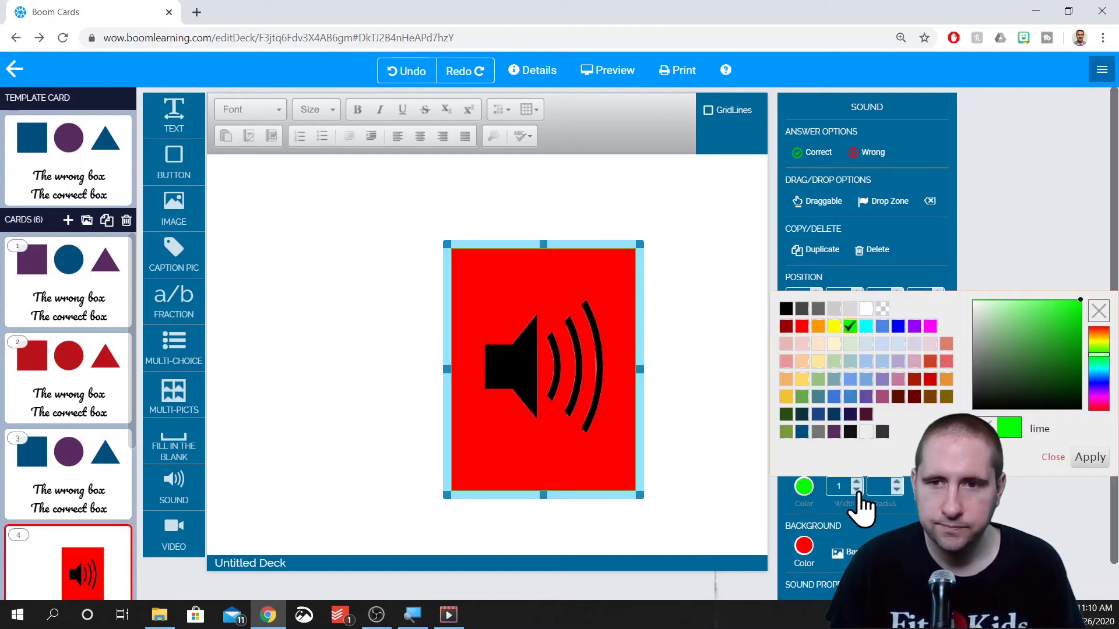
pyautogui.click(855, 482)
pyautogui.click(855, 482)
pyautogui.click(855, 481)
pyautogui.click(879, 486)
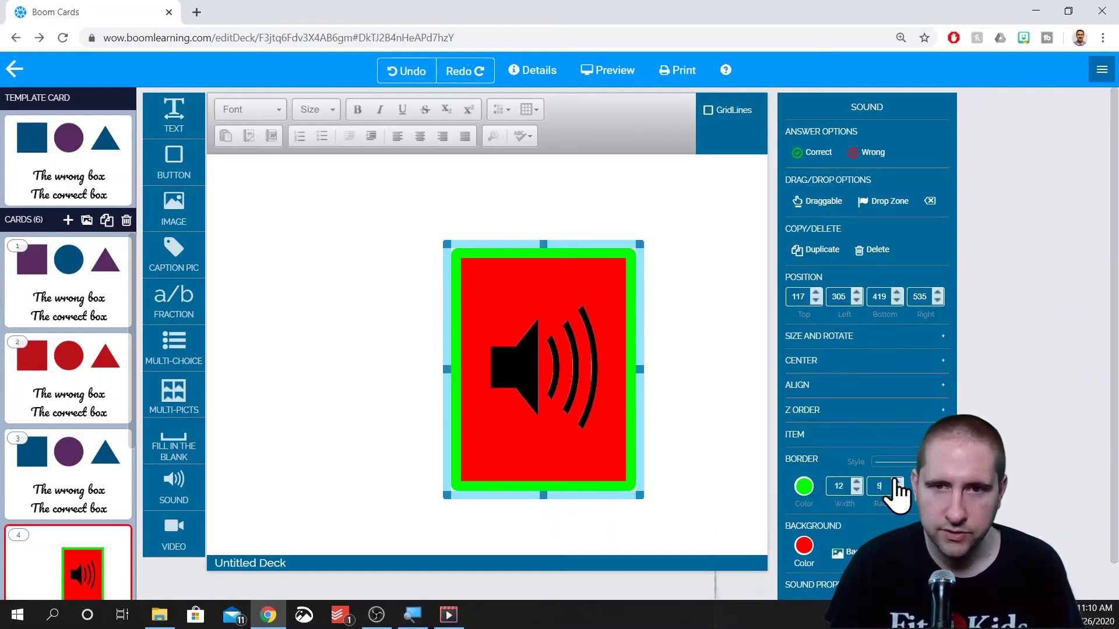
pyautogui.click(892, 478)
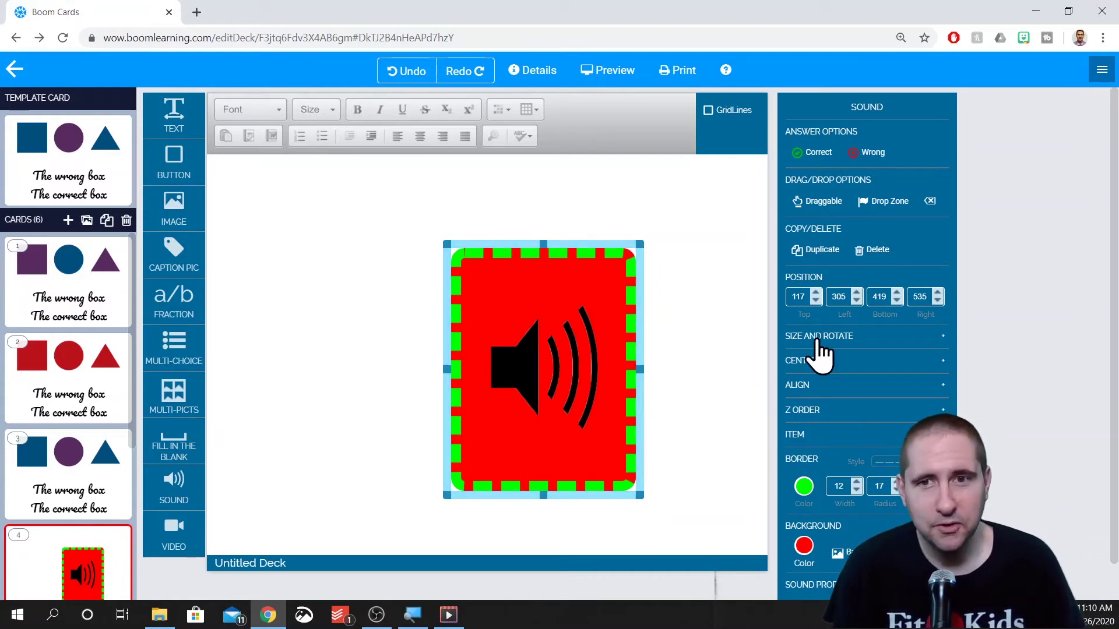
# Step: Center the sound icon on card 4 both horizontally and vertically
pyautogui.click(813, 360)
pyautogui.click(822, 382)
pyautogui.click(874, 381)
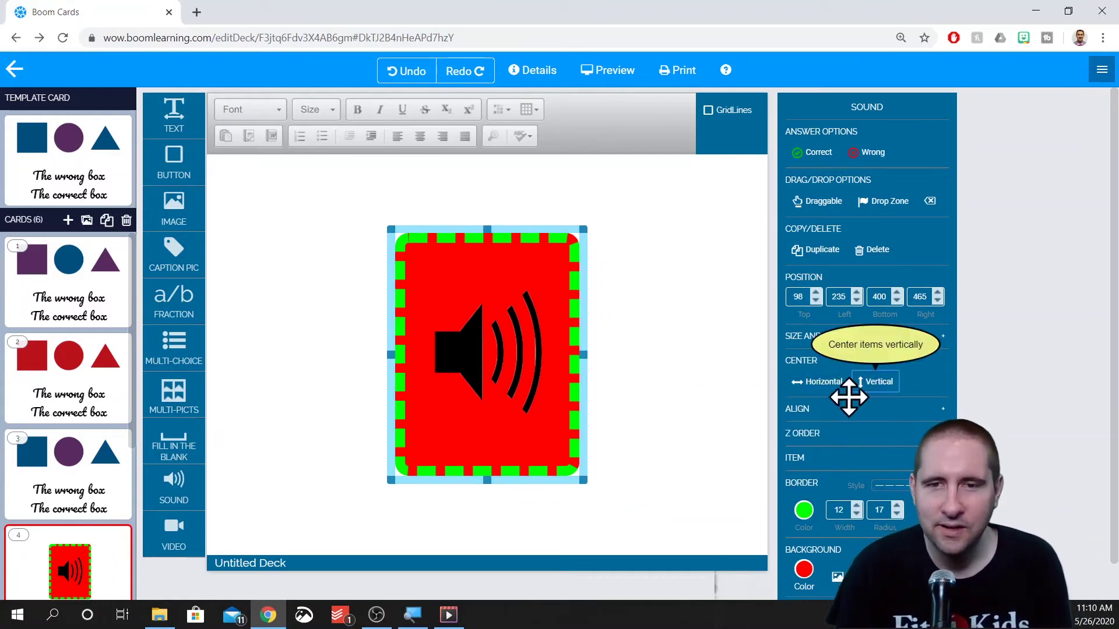
pyautogui.click(796, 364)
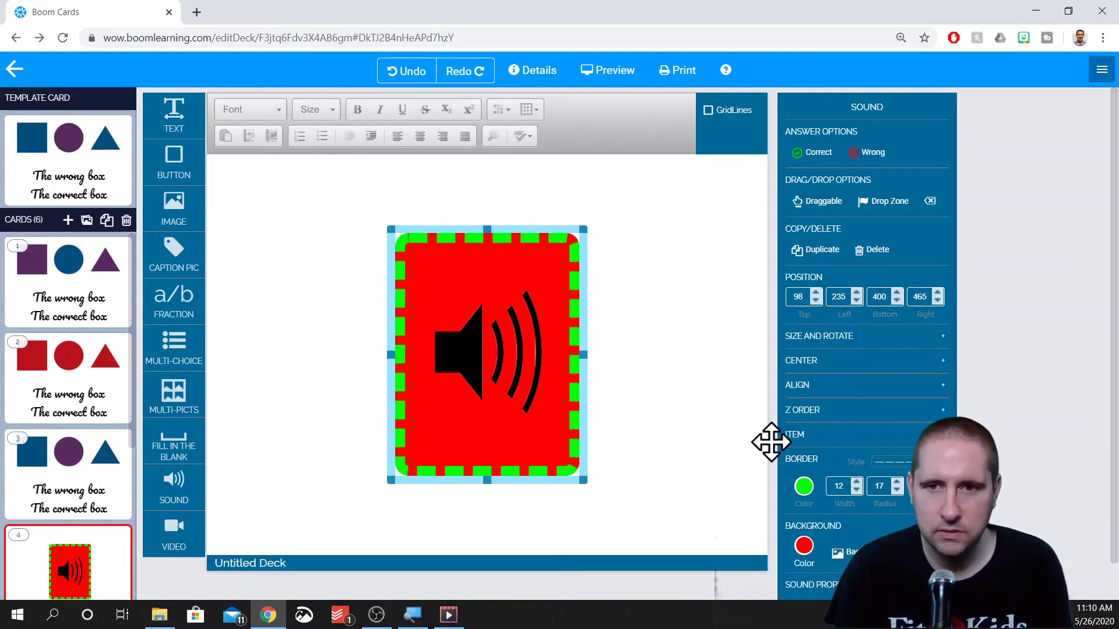
# Step: Collapse the Item, Border, Background, Copy/Delete and Answer Options property sections, and make the sound icon draggable
pyautogui.click(835, 435)
pyautogui.moveTo(927, 450)
pyautogui.mouseDown()
pyautogui.moveTo(898, 457)
pyautogui.moveTo(933, 450)
pyautogui.mouseUp()
pyautogui.click(794, 436)
pyautogui.click(831, 461)
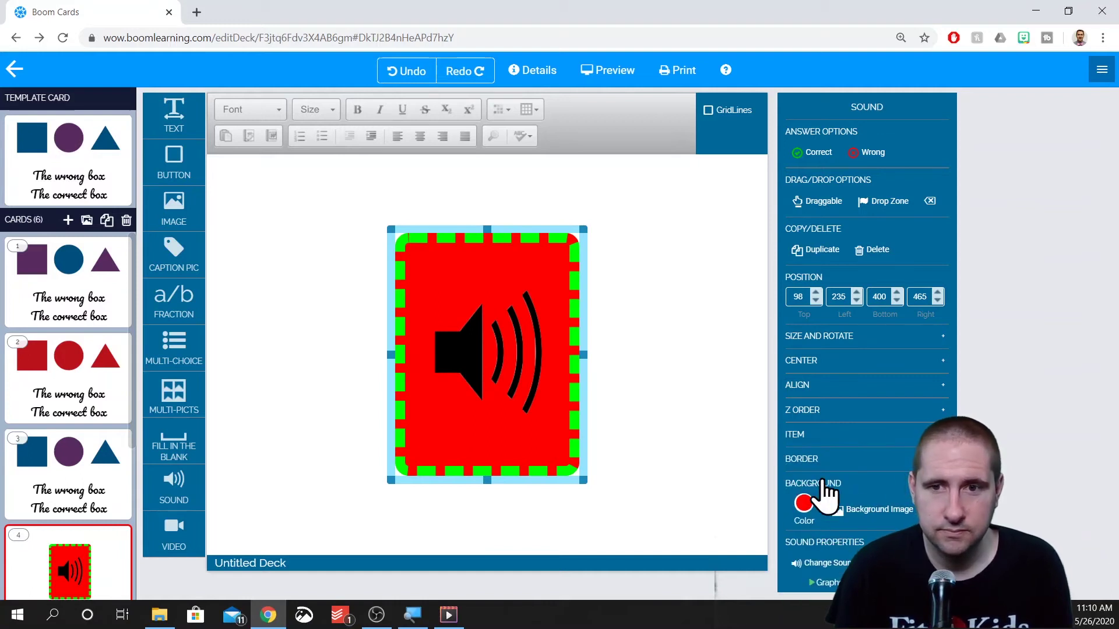
pyautogui.click(810, 230)
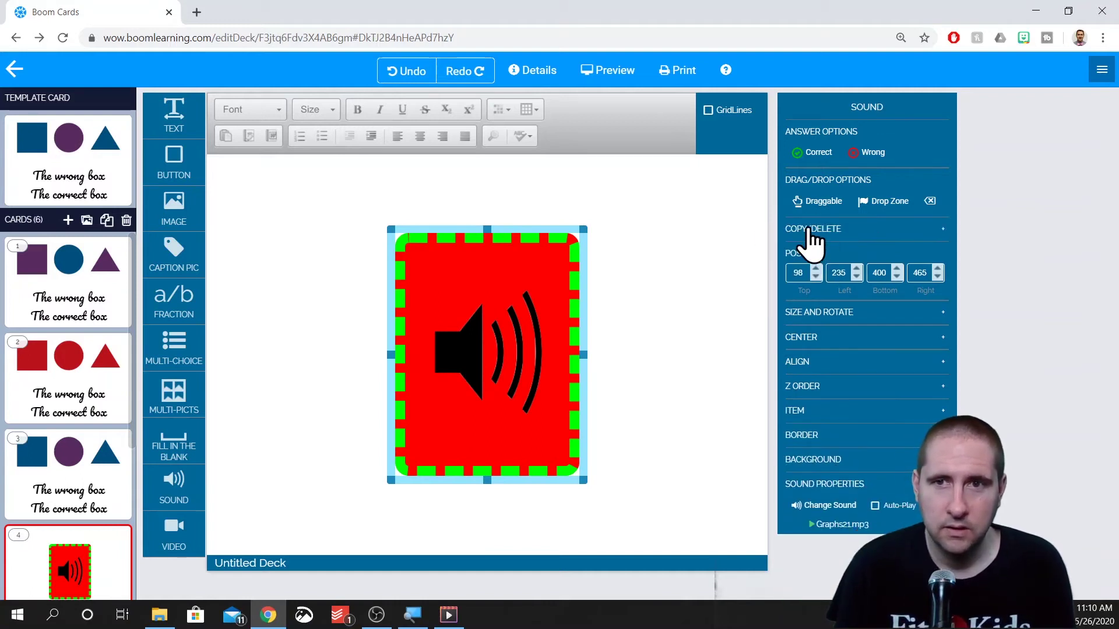
pyautogui.click(810, 135)
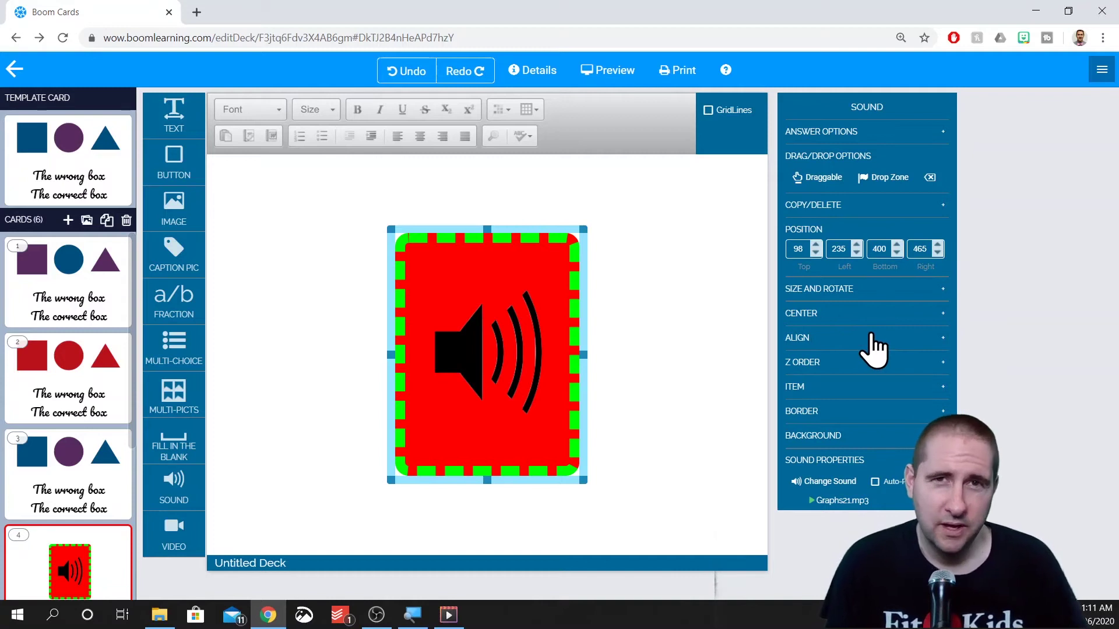
pyautogui.click(807, 186)
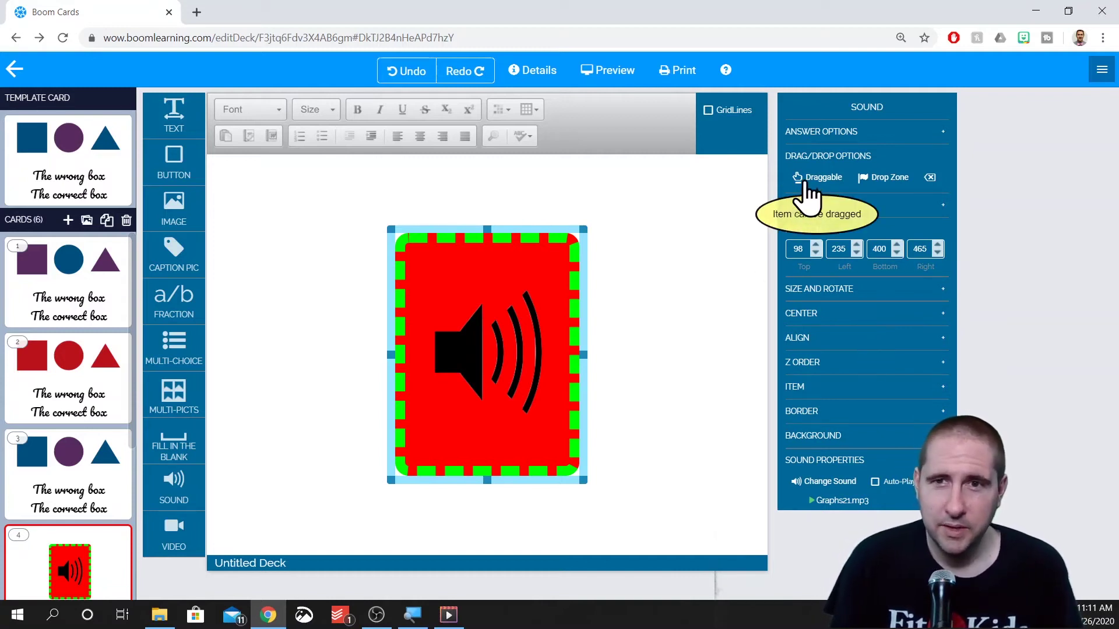
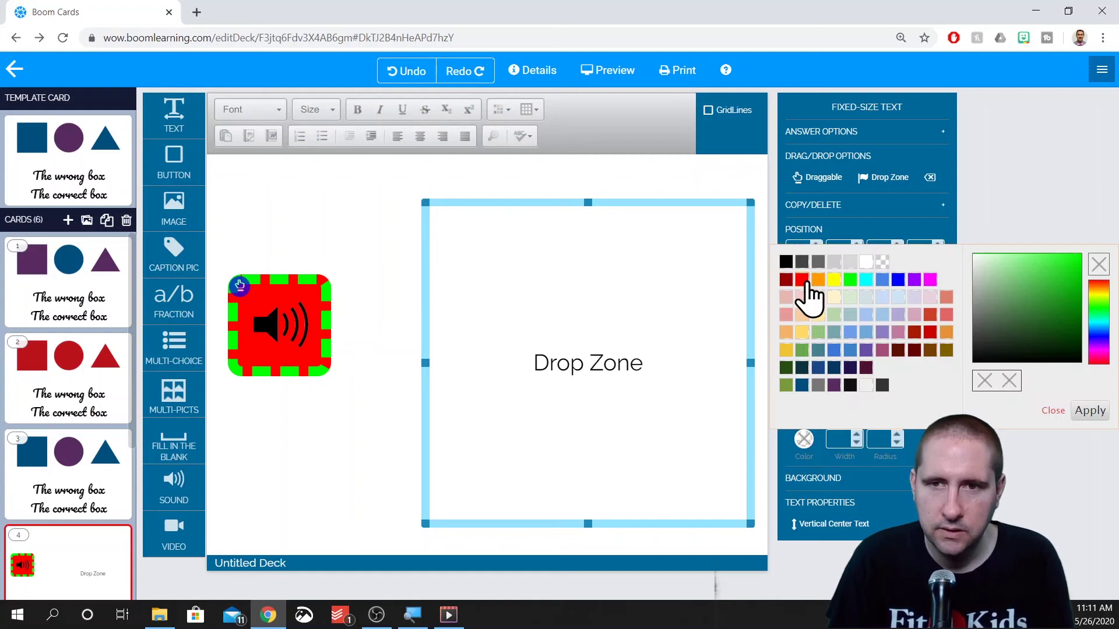
# Step: Give the Drop Zone text box a black border and make it a drop zone
pyautogui.click(802, 280)
pyautogui.click(787, 263)
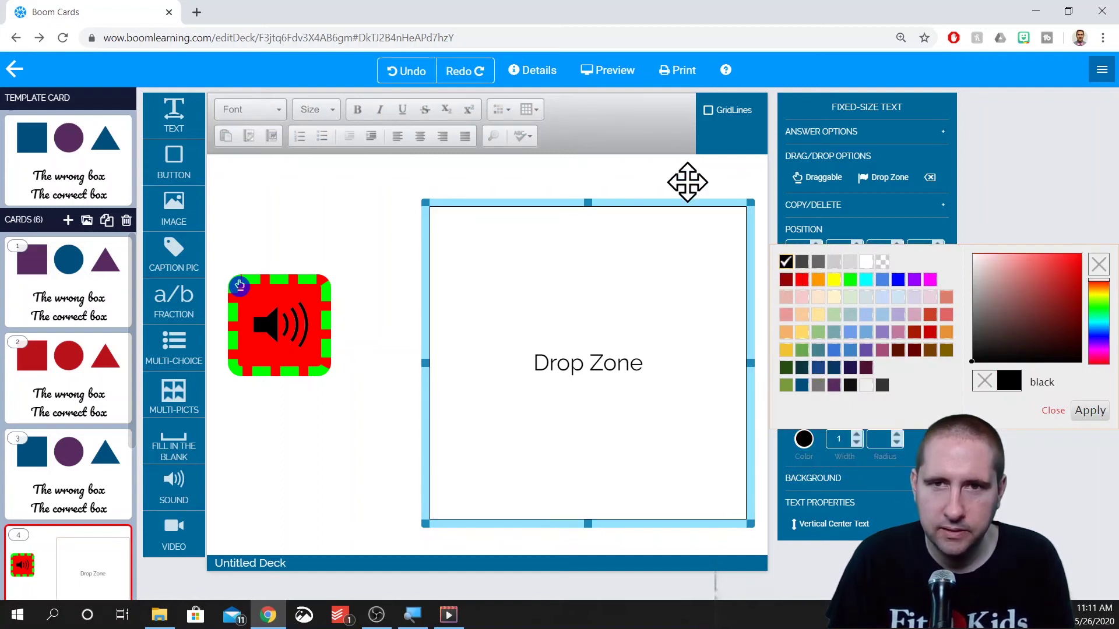
pyautogui.click(634, 289)
pyautogui.click(1021, 194)
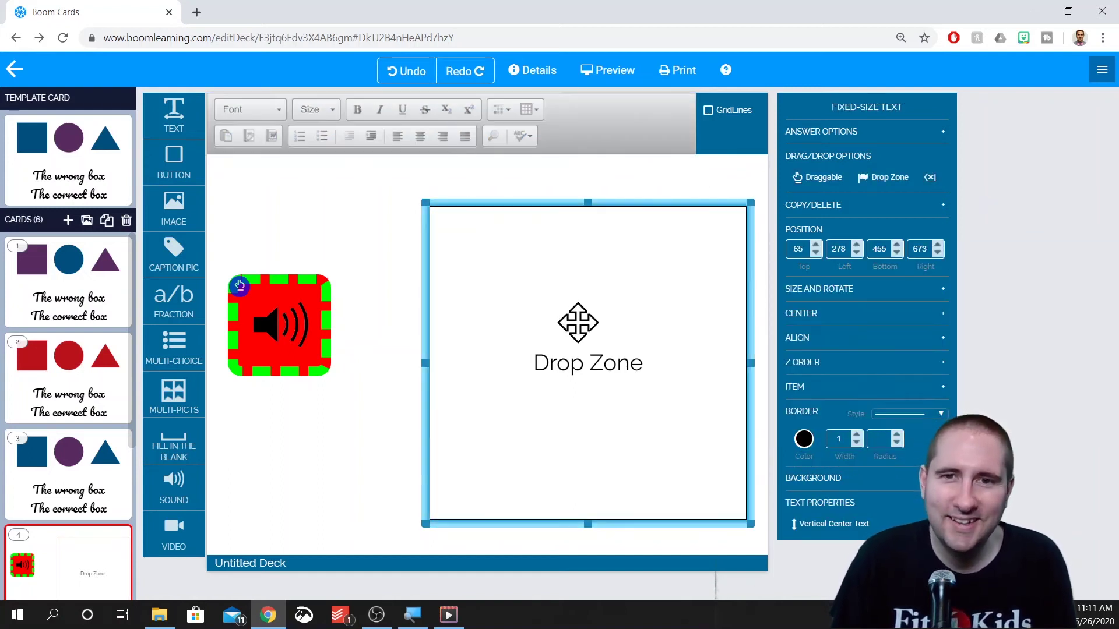
pyautogui.click(874, 180)
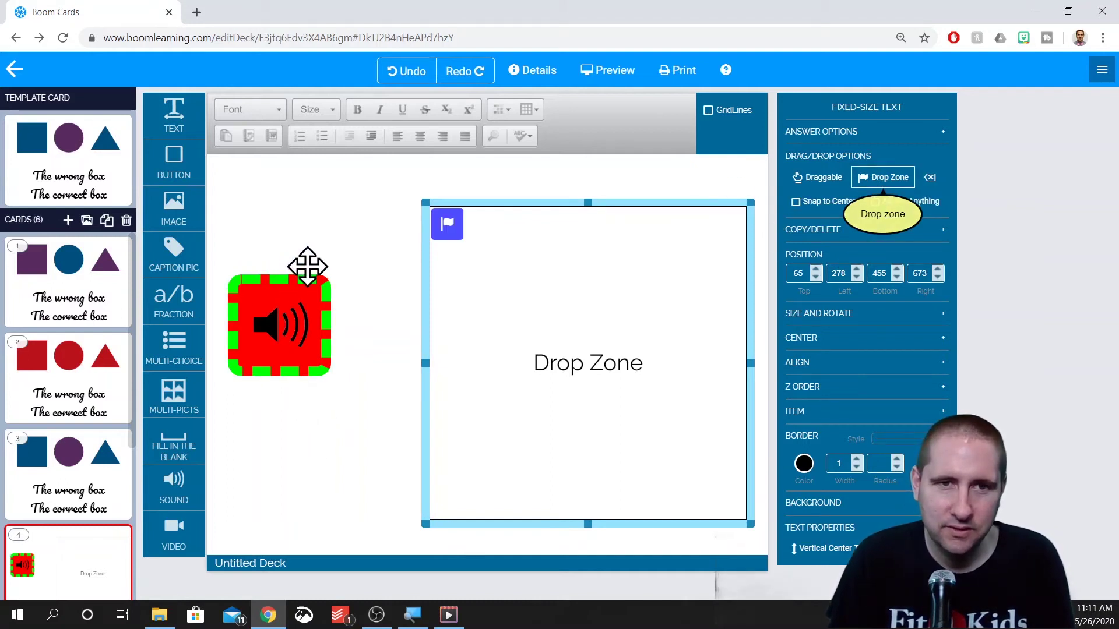
# Step: Link the draggable sound to the drop zone and move the sound up to about top 67, left 33
pyautogui.click(257, 281)
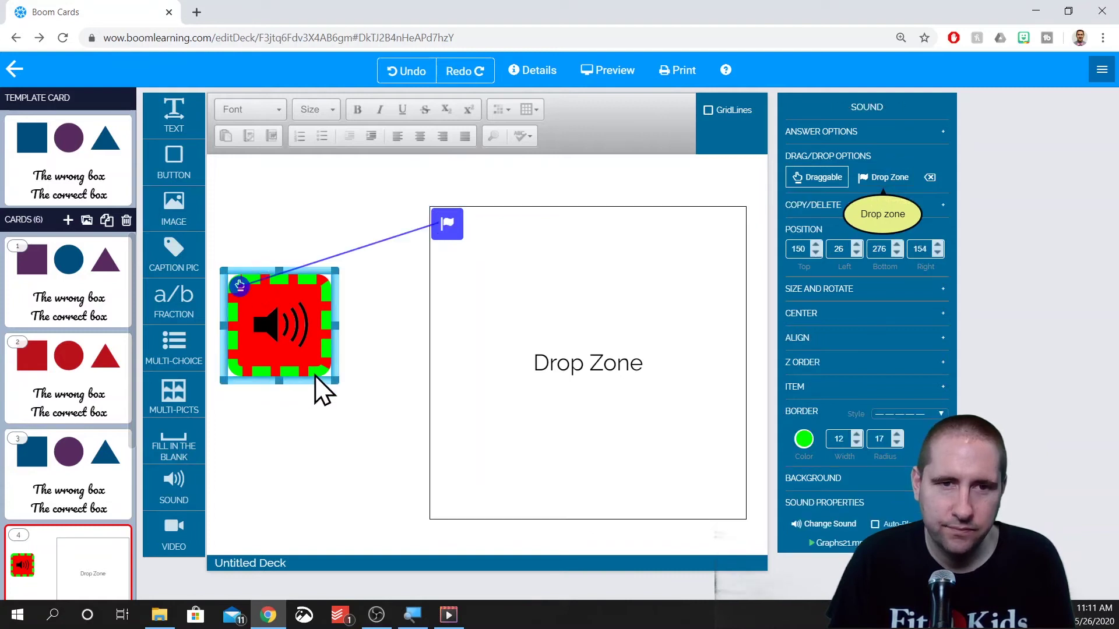
pyautogui.moveTo(312, 375); pyautogui.dragTo(319, 312)
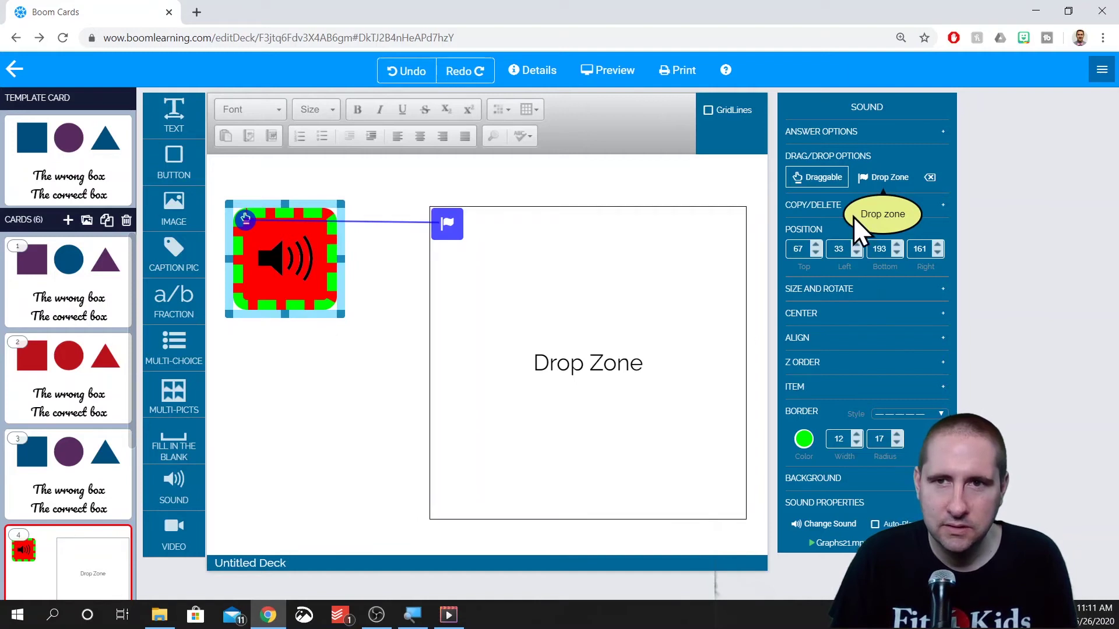
# Step: Duplicate the draggable sound and place the copy below the original at about top 279, left 36
pyautogui.click(801, 216)
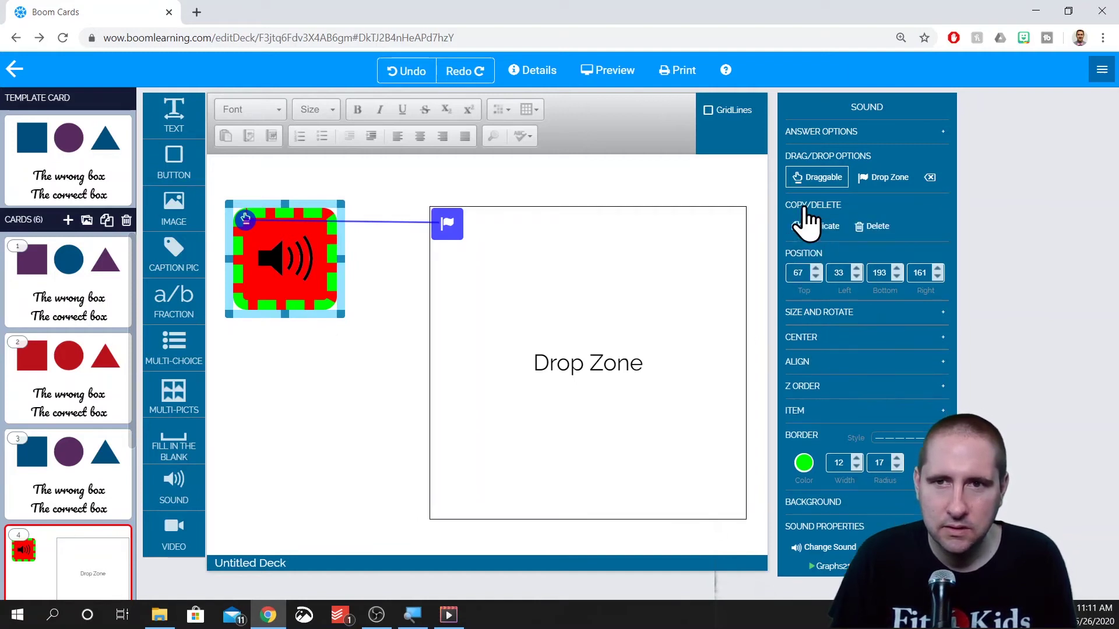
pyautogui.click(816, 227)
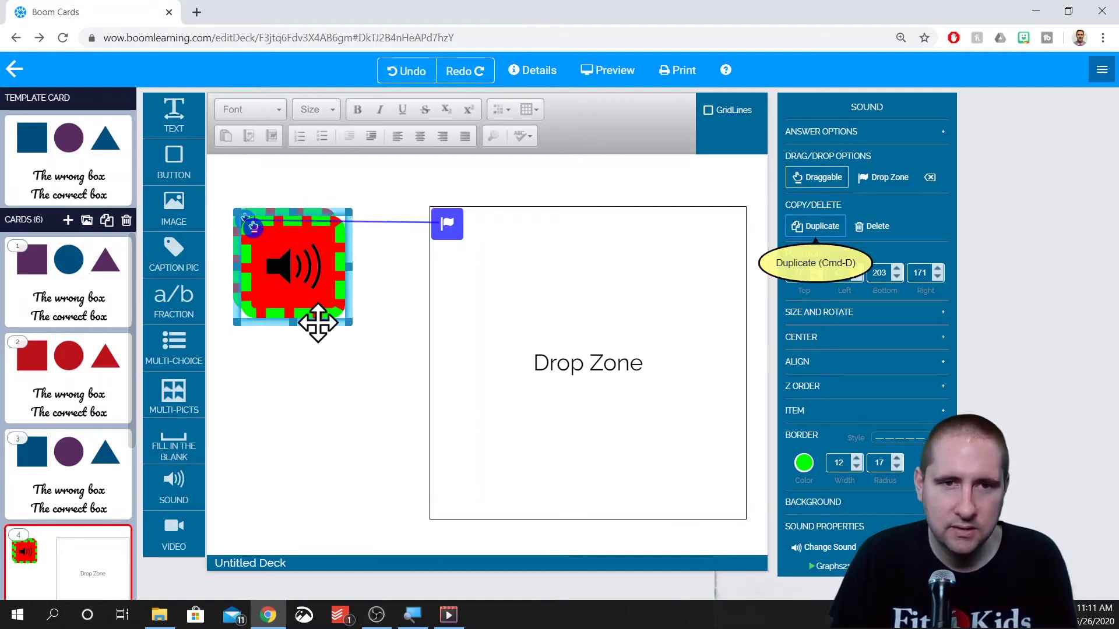
pyautogui.moveTo(317, 319); pyautogui.dragTo(313, 485)
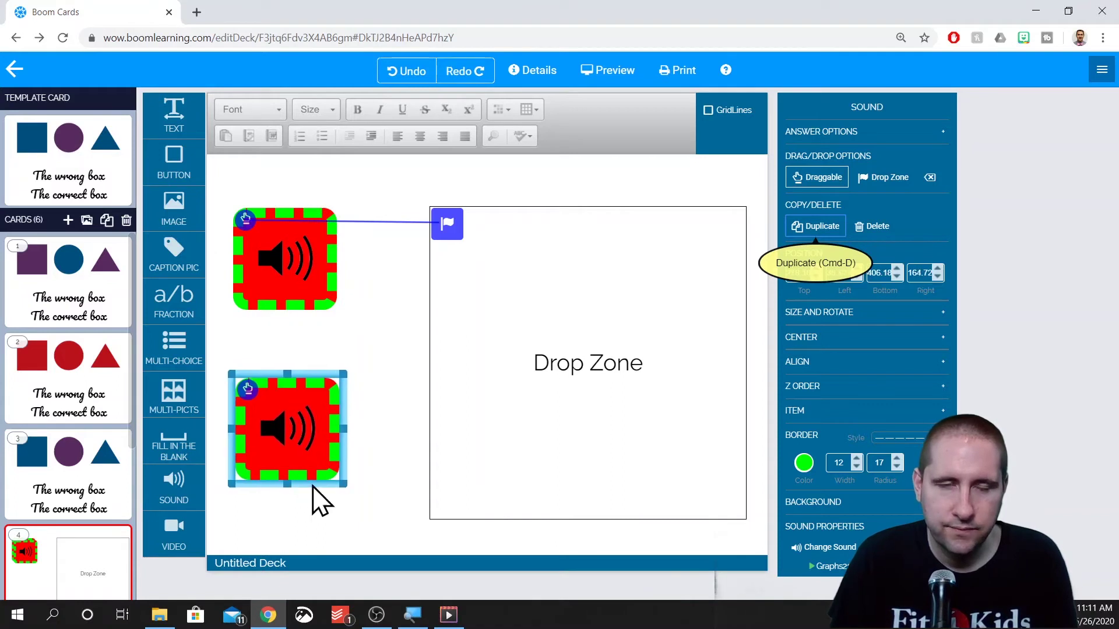
# Step: Change the upper sound to Count10ArmCircles from the Exercises sound folder
pyautogui.click(287, 260)
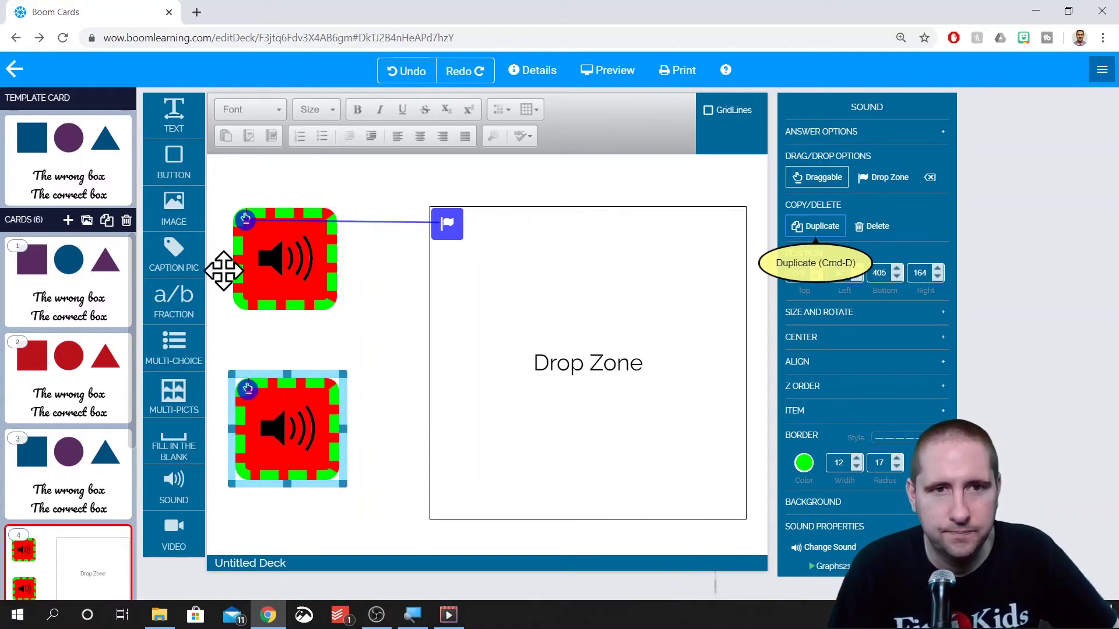
pyautogui.click(285, 269)
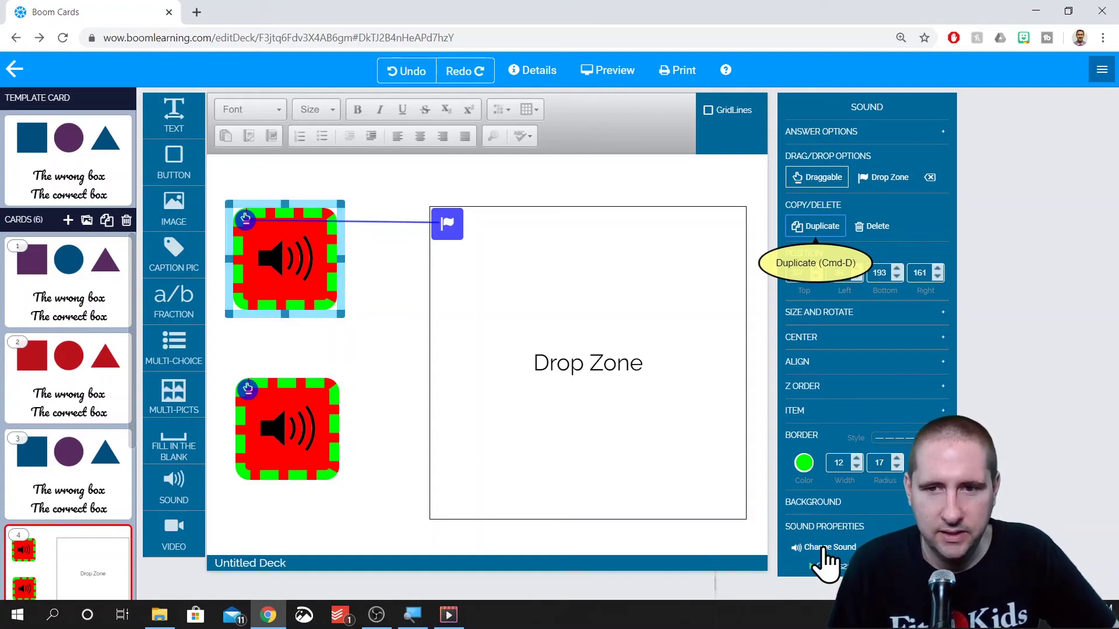
pyautogui.click(823, 547)
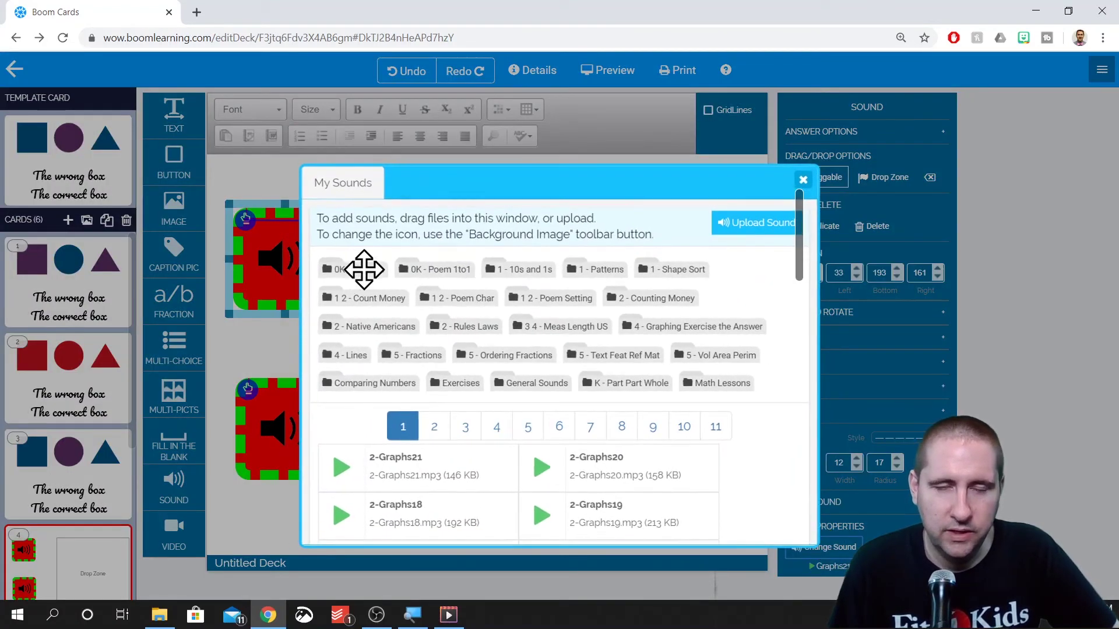
pyautogui.click(461, 384)
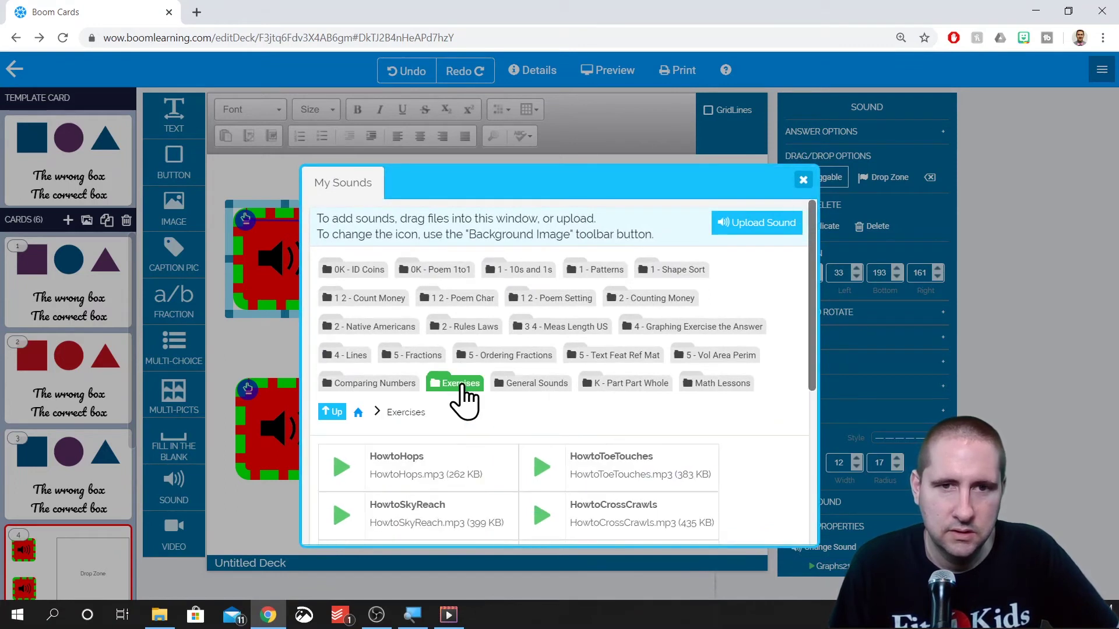
pyautogui.scroll(-1, 464, 400)
pyautogui.scroll(-4, 464, 399)
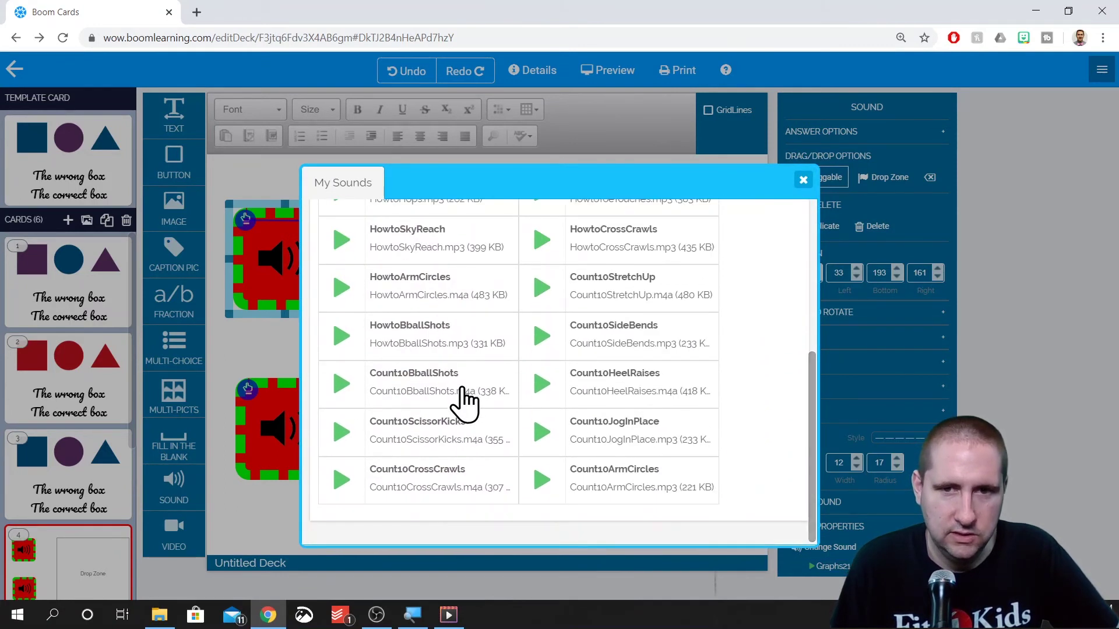
pyautogui.click(600, 482)
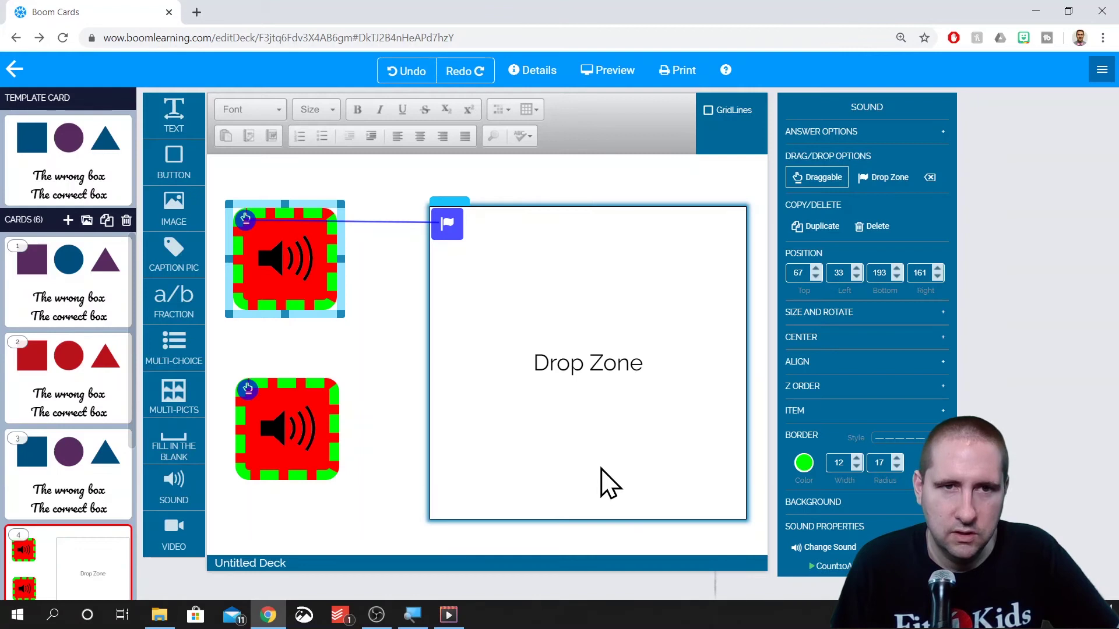
# Step: Change the lower sound to HowtoSkyReach from the Exercises sound folder
pyautogui.click(277, 428)
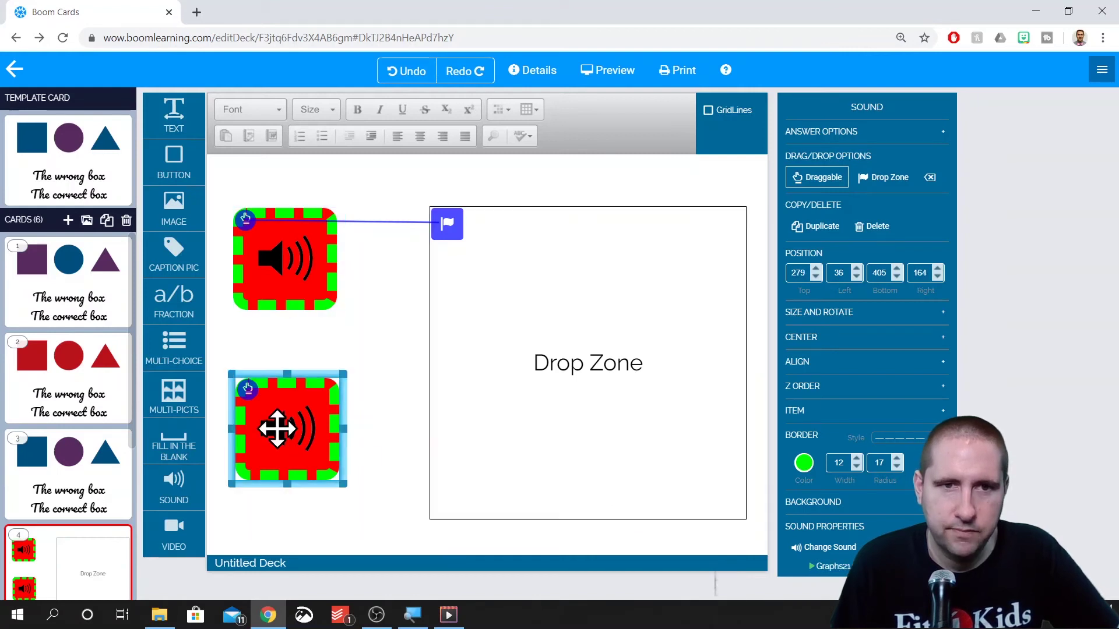
pyautogui.click(838, 547)
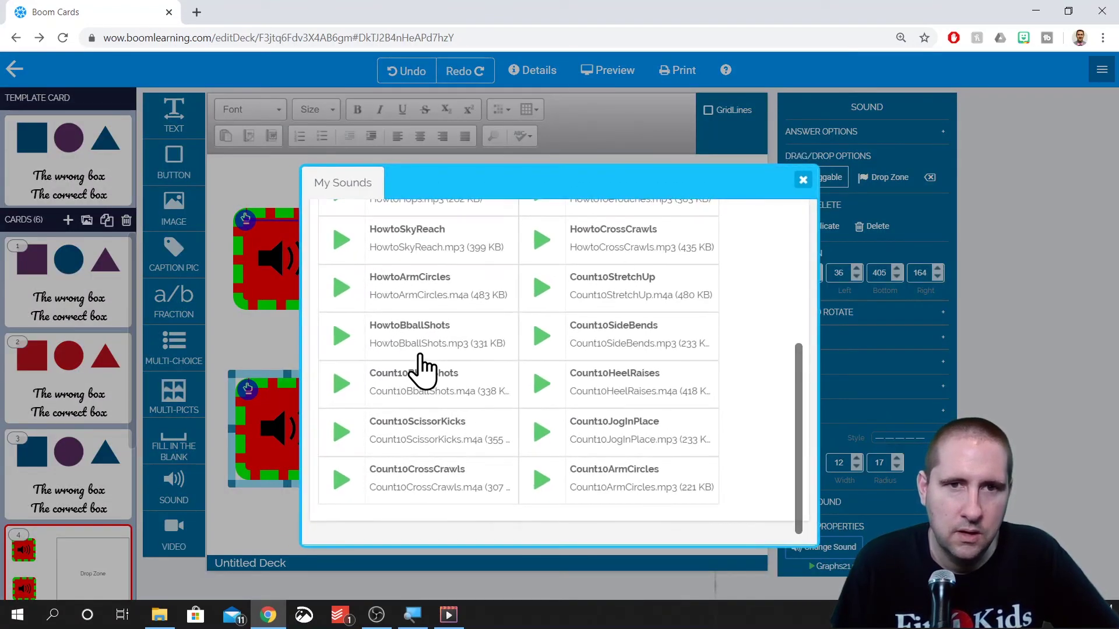
pyautogui.click(396, 251)
# Step: Insert the line "Arm Circle" above "Drop Zone" in the drop zone's text, and select the upper sound
pyautogui.click(571, 364)
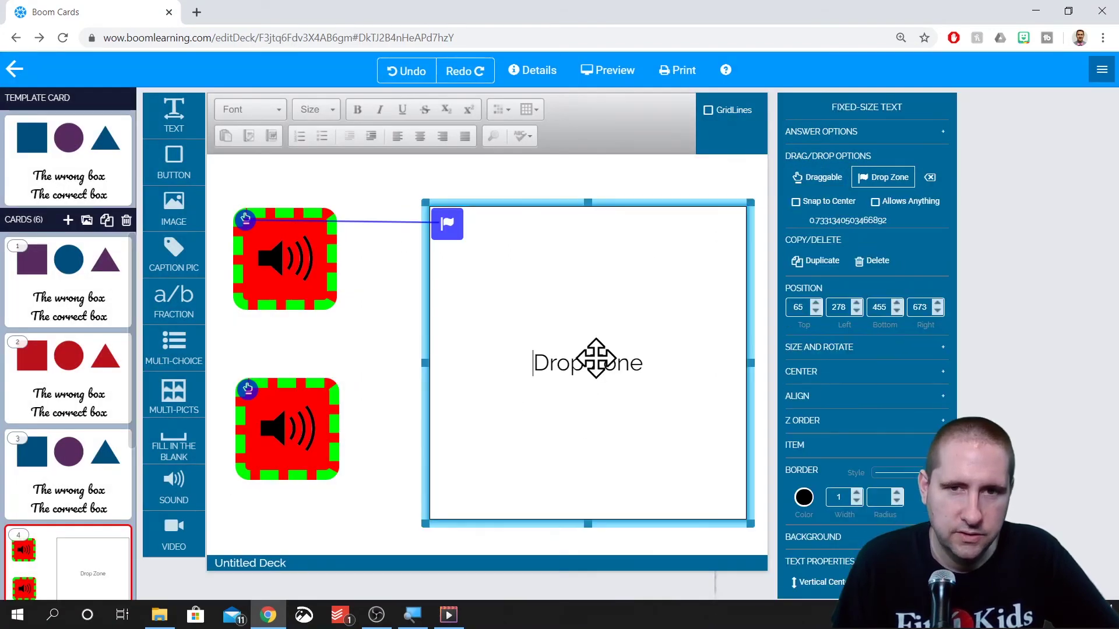
pyautogui.click(595, 358)
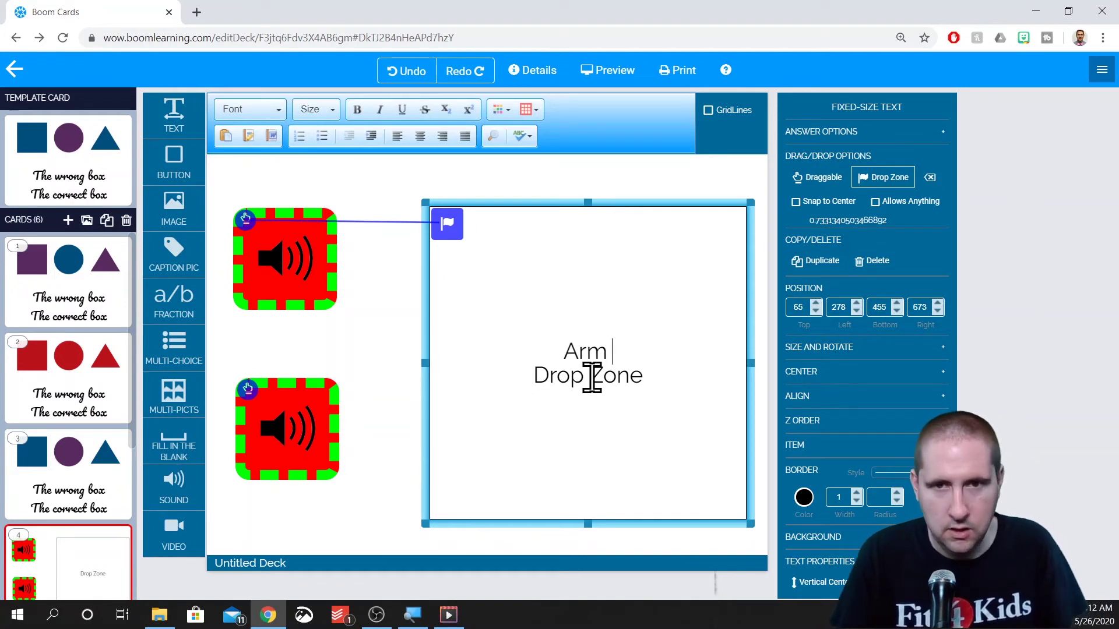
pyautogui.write('Arm Circle')
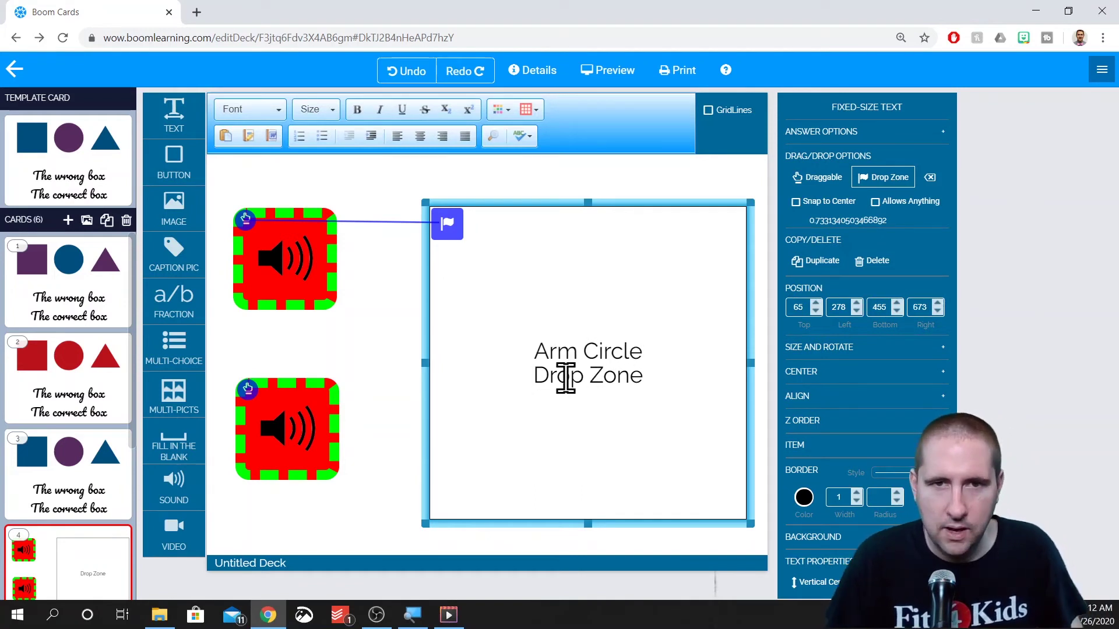
pyautogui.click(393, 323)
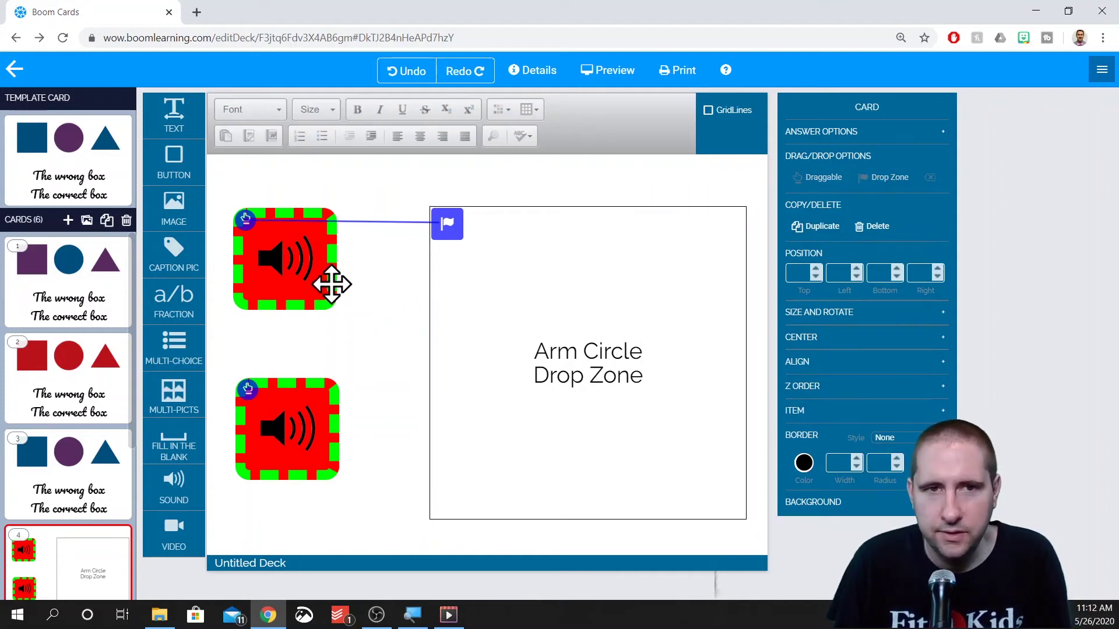
pyautogui.click(309, 253)
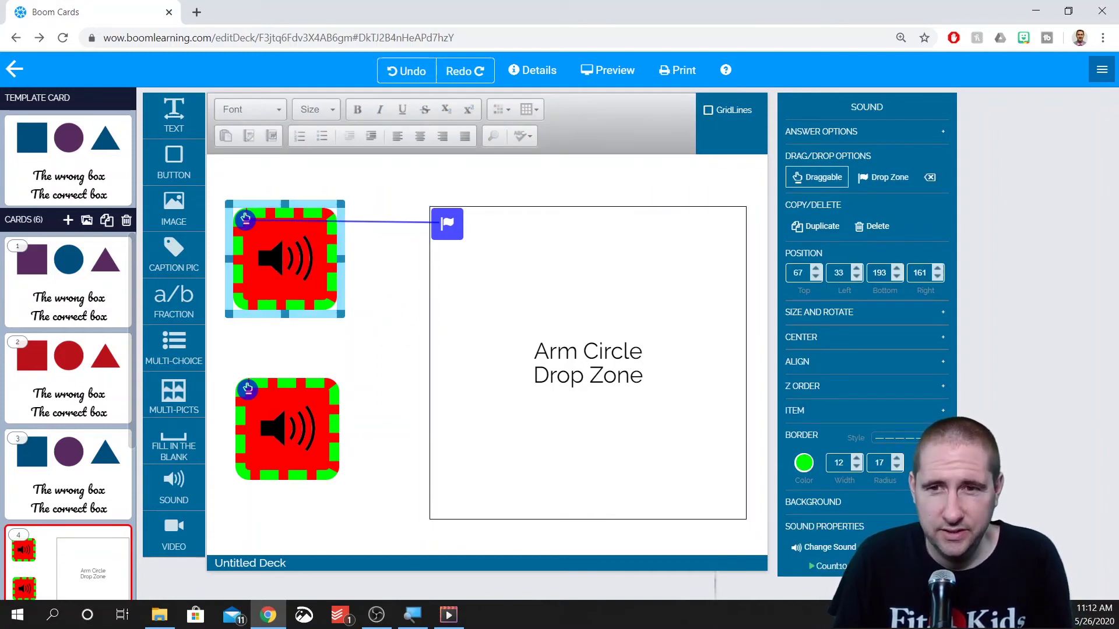
# Step: Preview the card and play both the upper and the lower sound
pyautogui.click(287, 460)
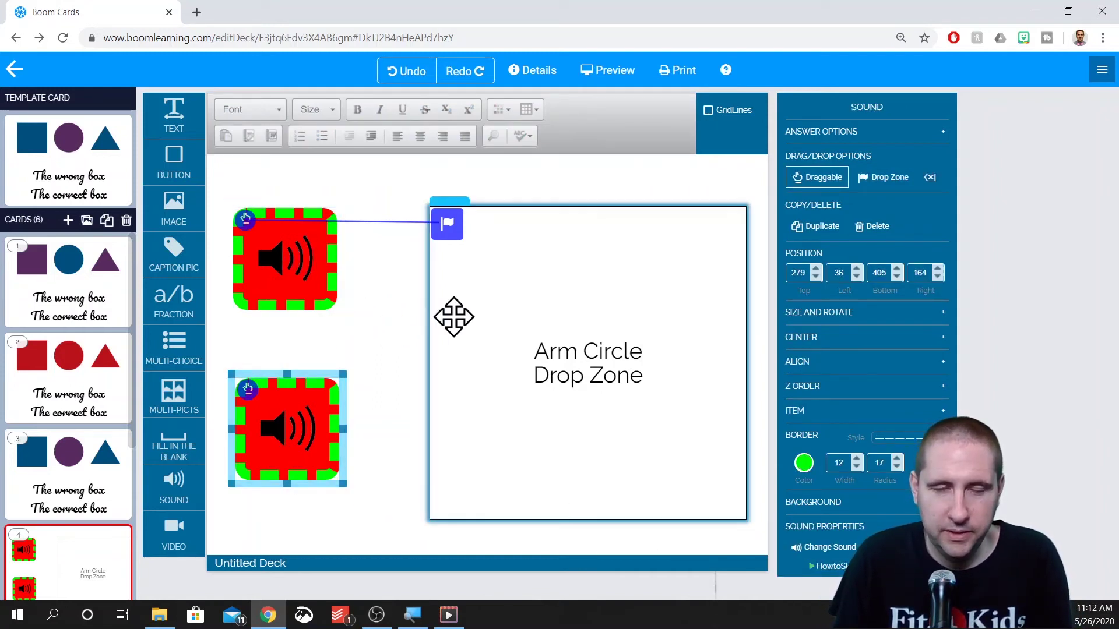
pyautogui.click(373, 317)
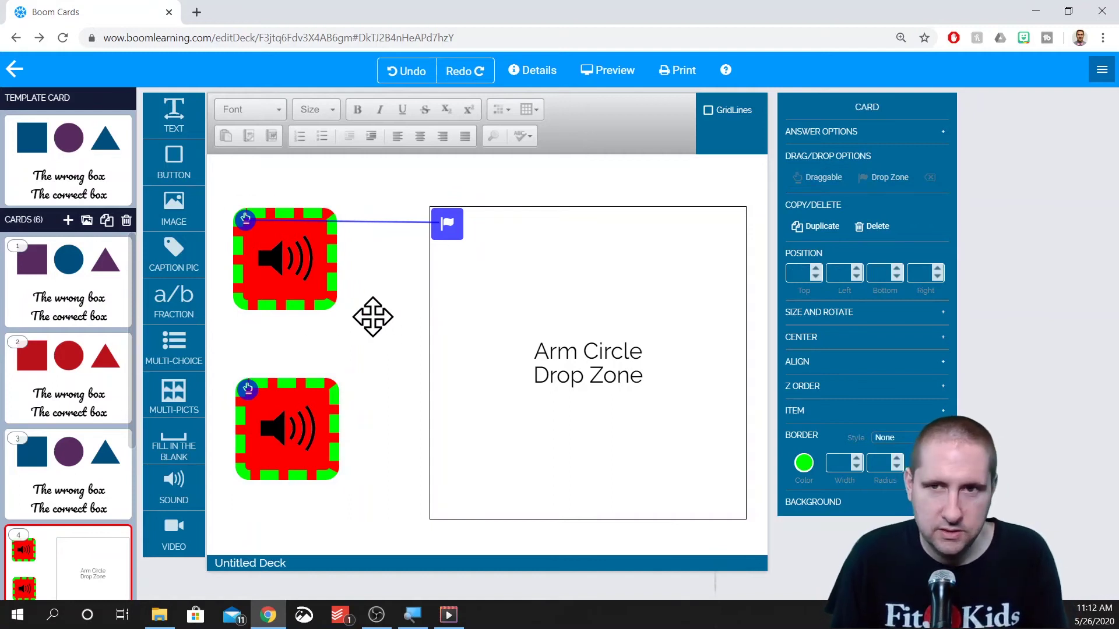
pyautogui.click(598, 69)
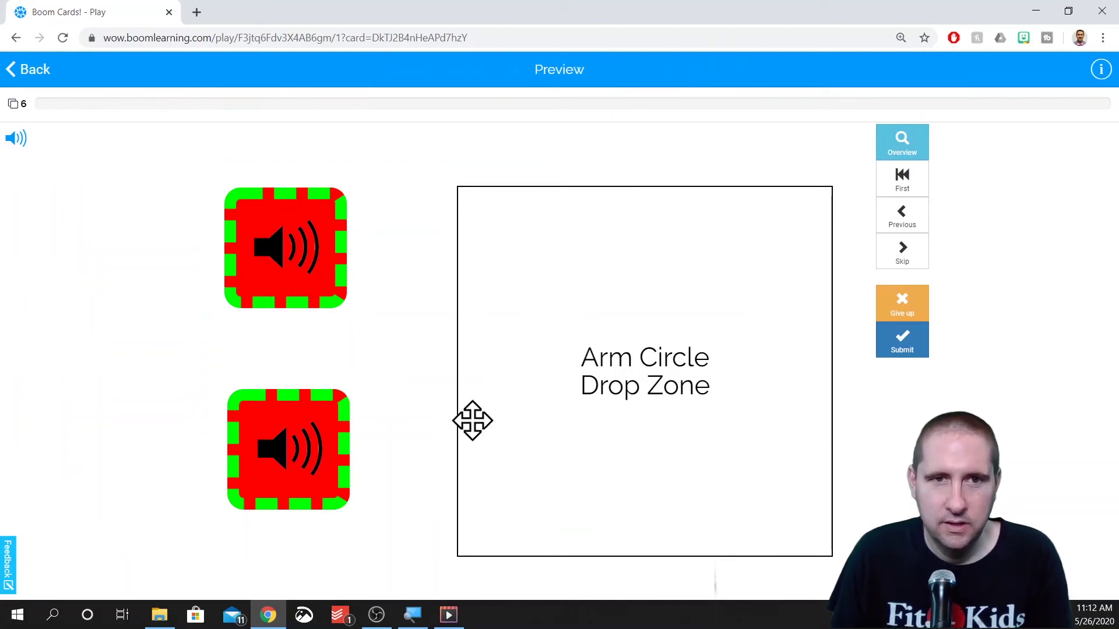
pyautogui.click(273, 251)
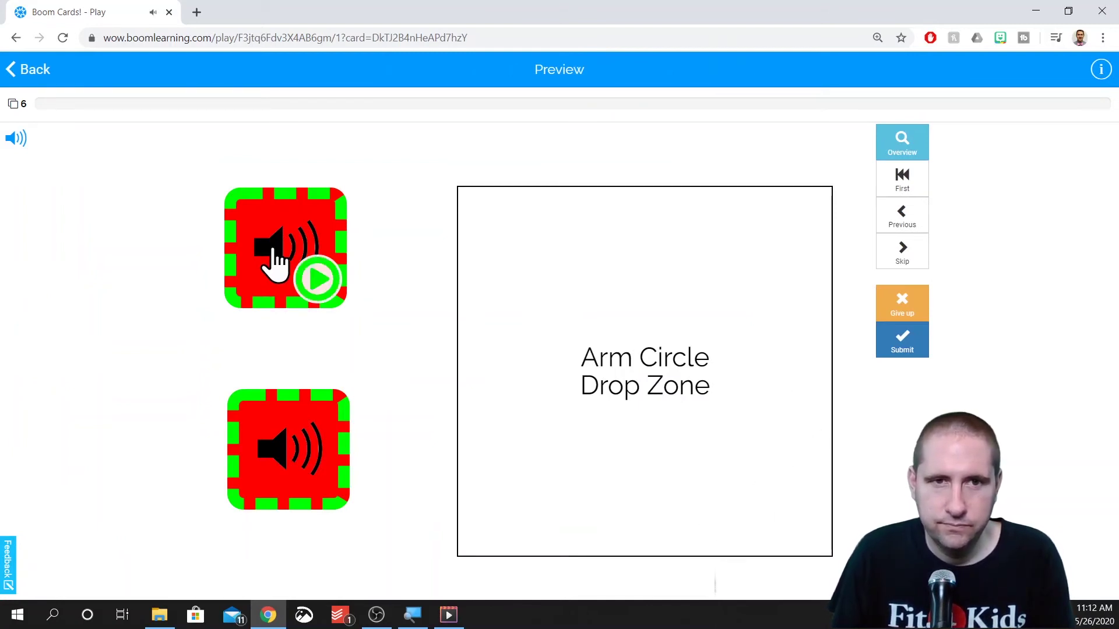
pyautogui.click(274, 256)
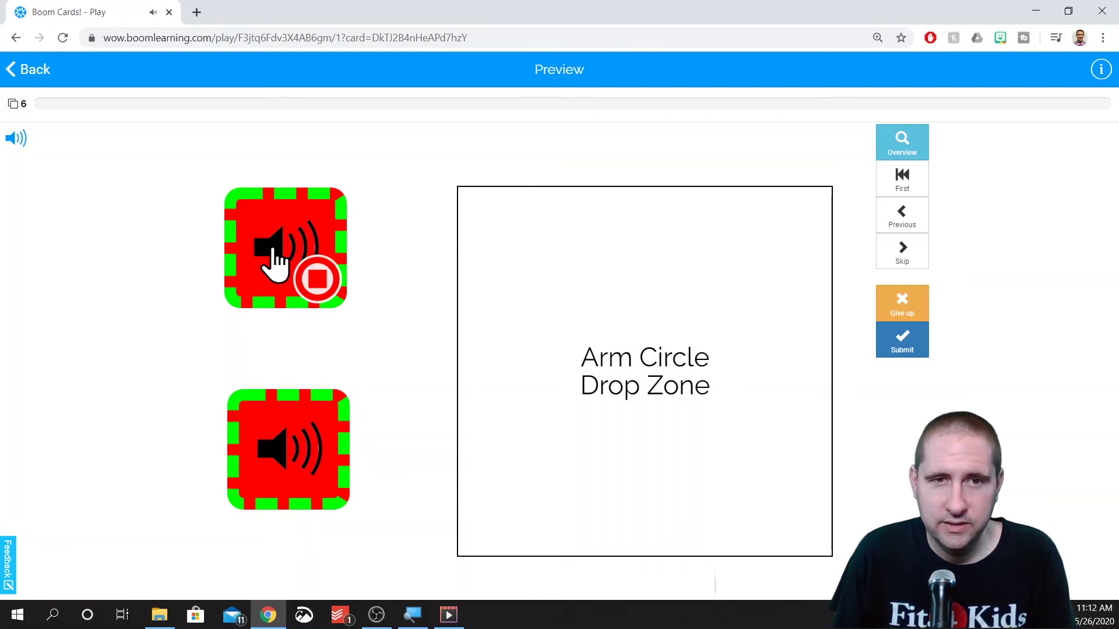
pyautogui.click(281, 443)
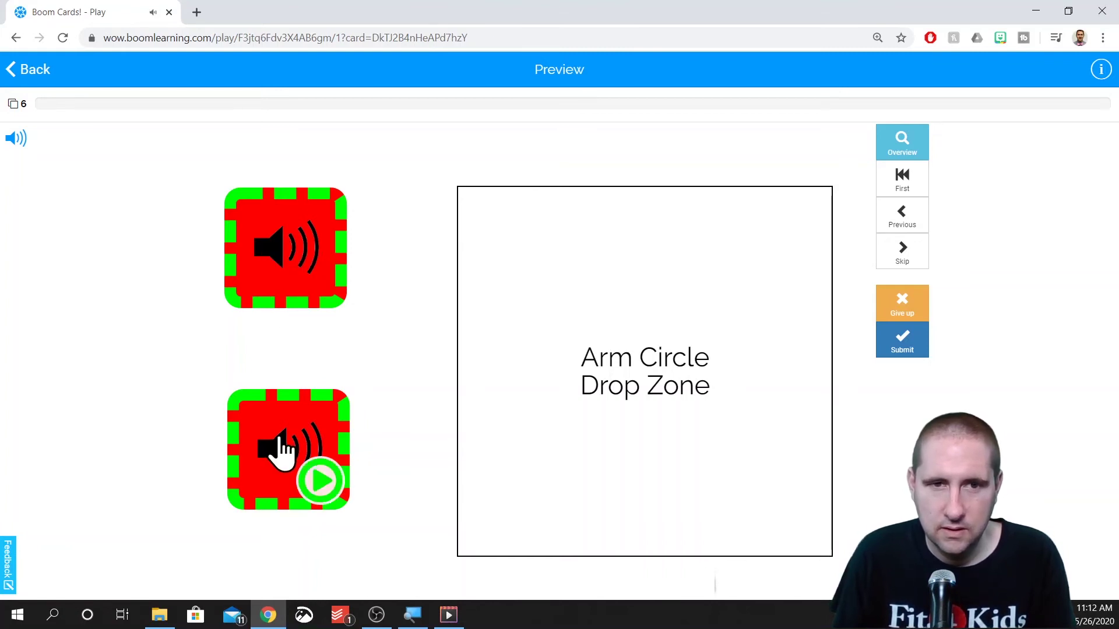
pyautogui.click(282, 443)
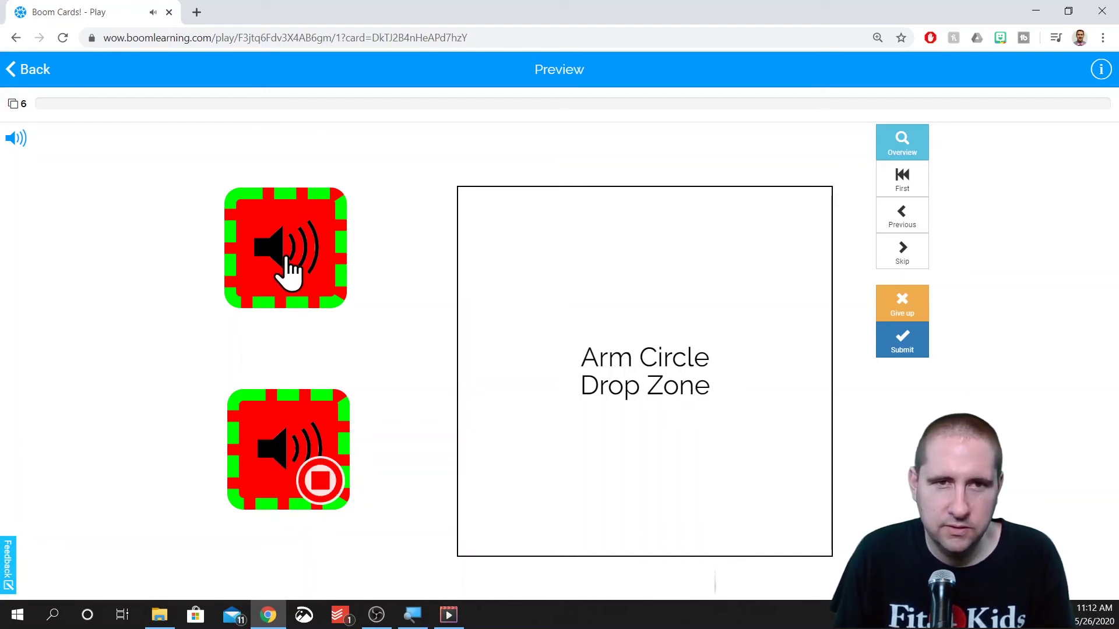
# Step: Test the card by placing the upper sound in the drop zone, submit the answer, and quit the preview
pyautogui.moveTo(287, 265); pyautogui.dragTo(597, 284)
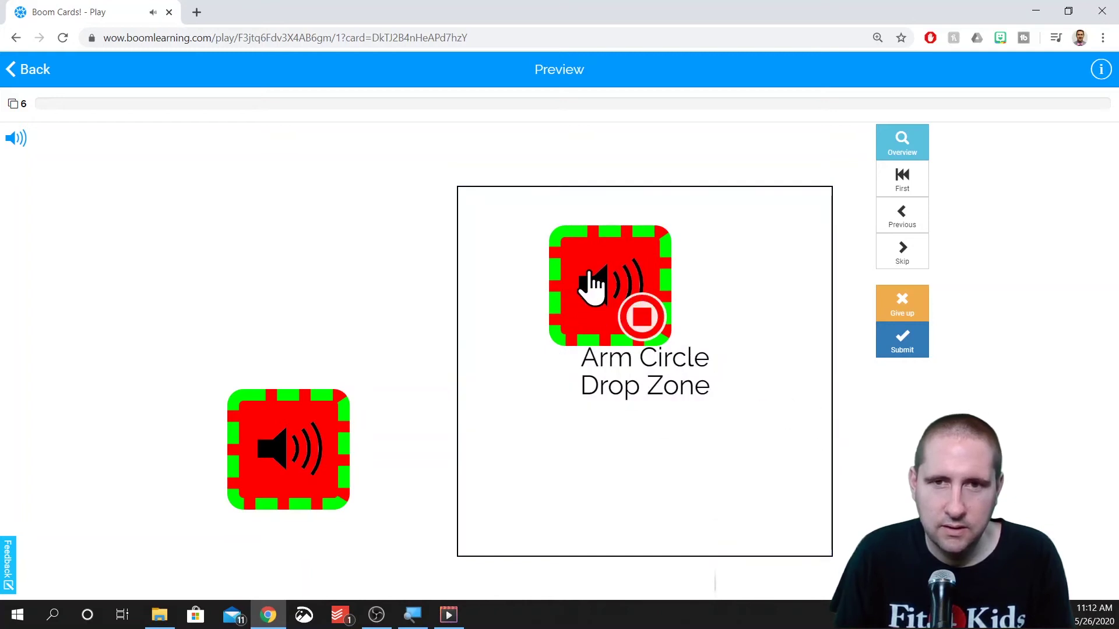
pyautogui.click(901, 351)
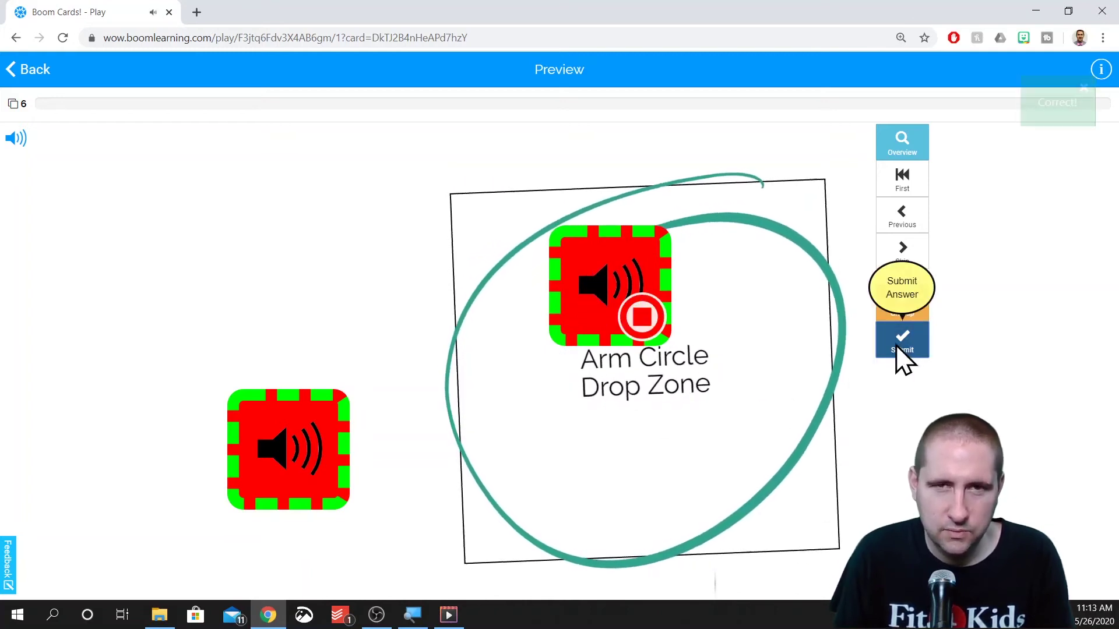
pyautogui.click(33, 70)
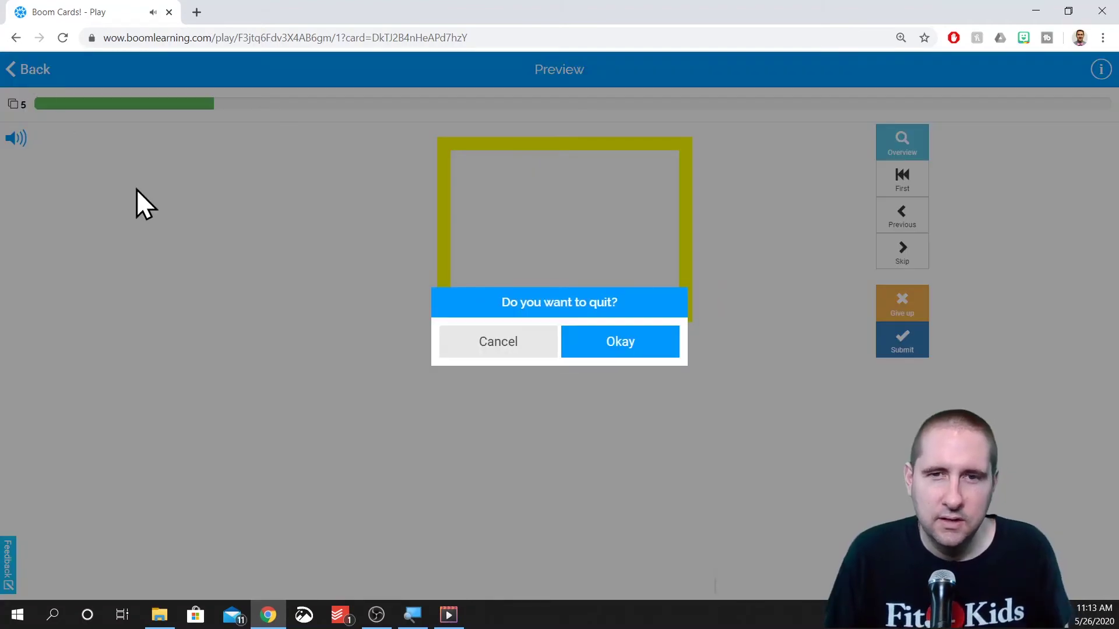
pyautogui.click(666, 341)
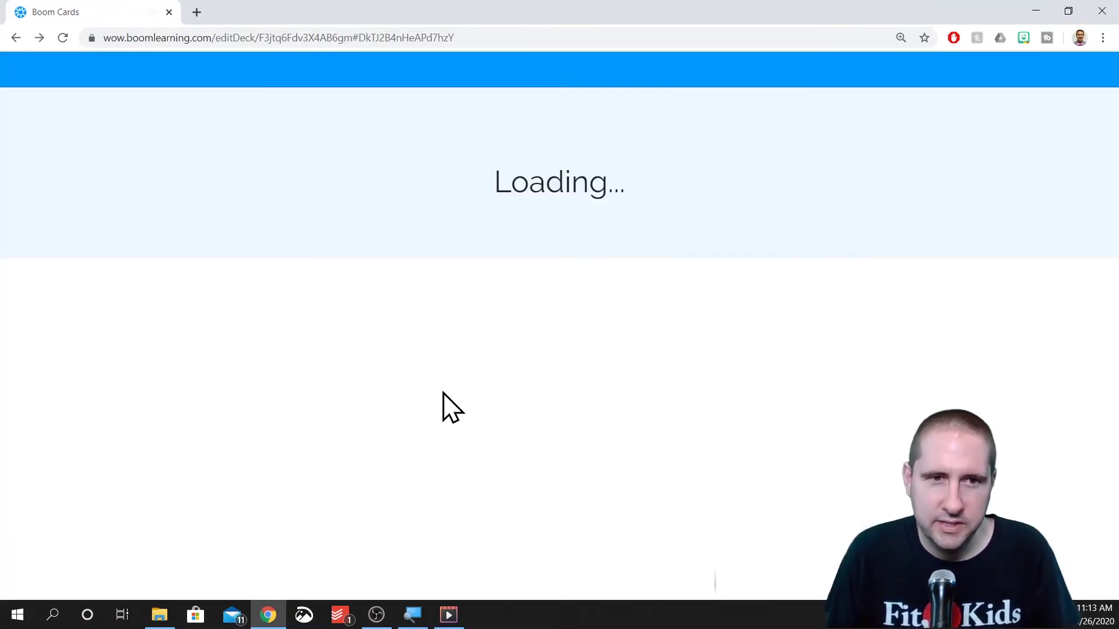
# Step: Replace all of the drop zone's text with "Cat"
pyautogui.scroll(-4, 70, 442)
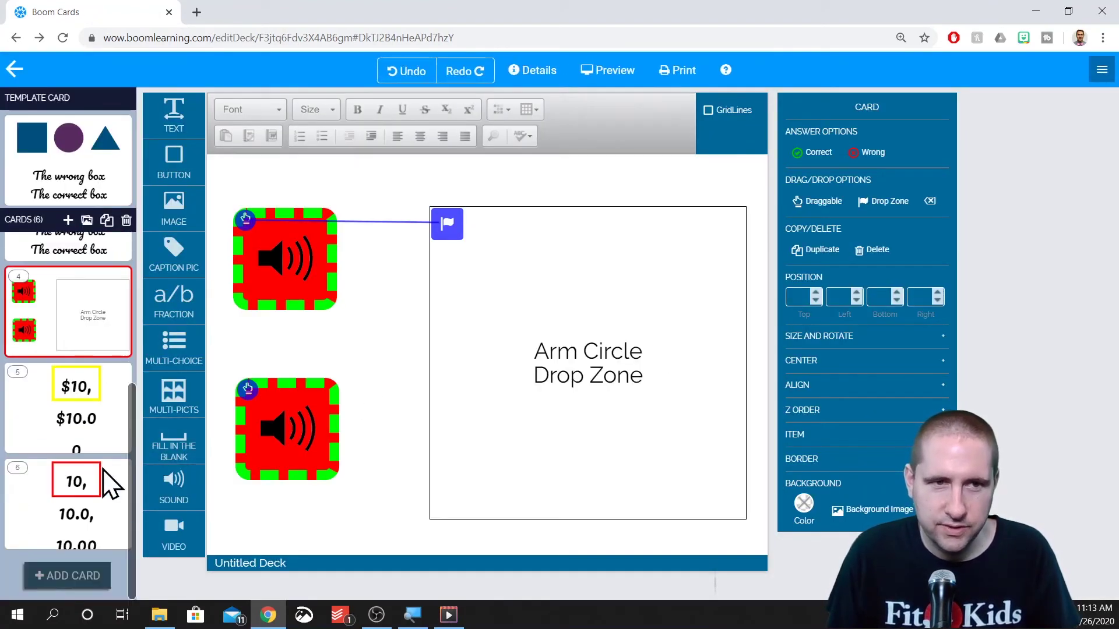
pyautogui.click(278, 293)
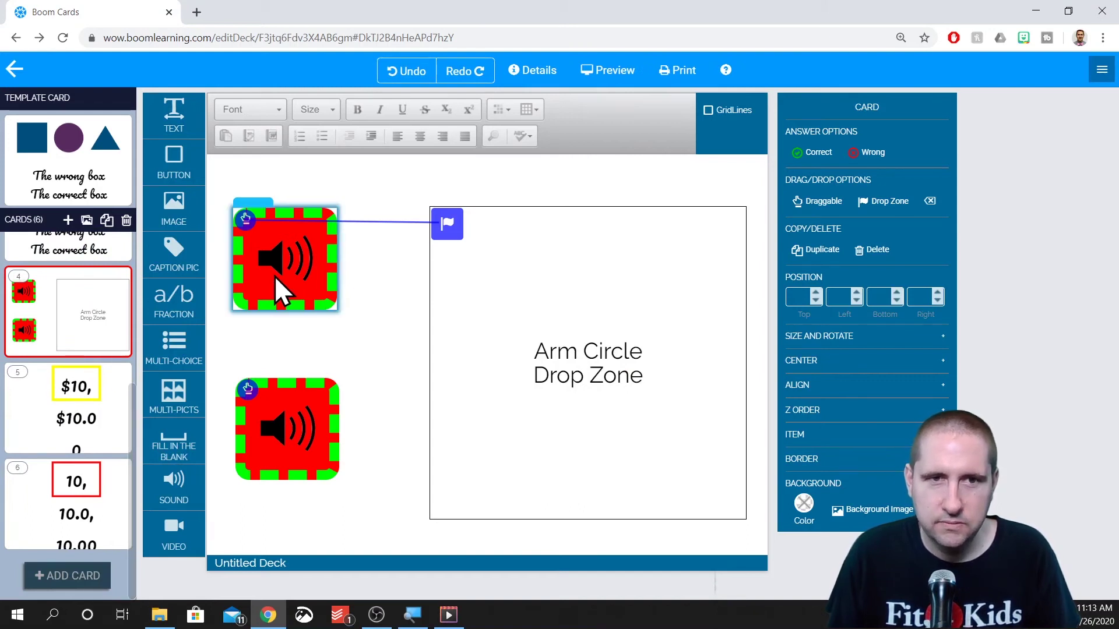
pyautogui.click(604, 362)
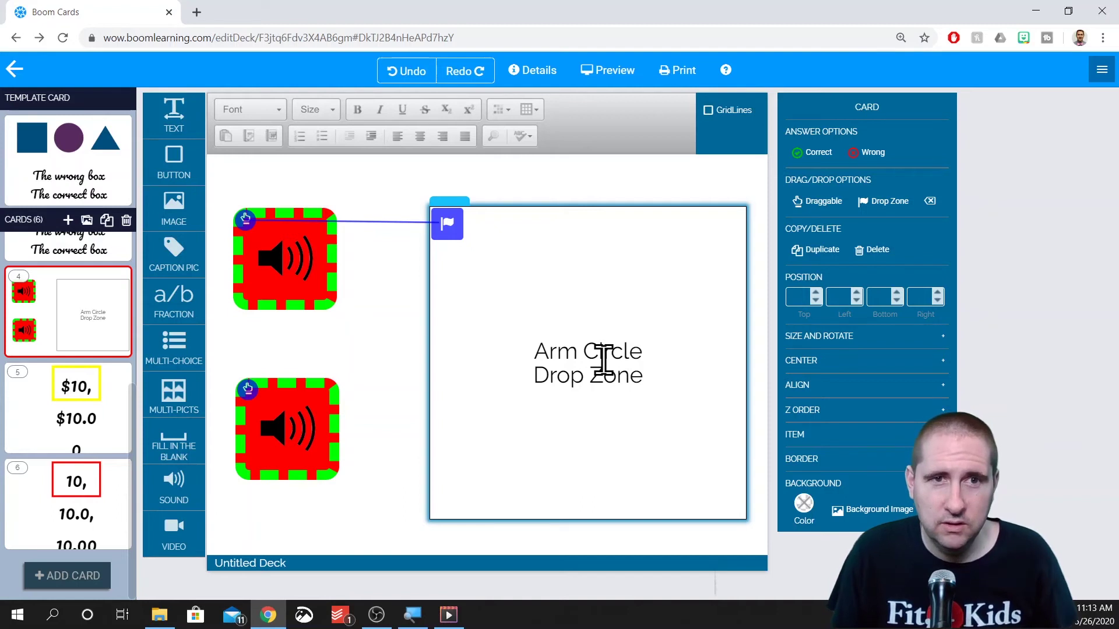
pyautogui.click(298, 314)
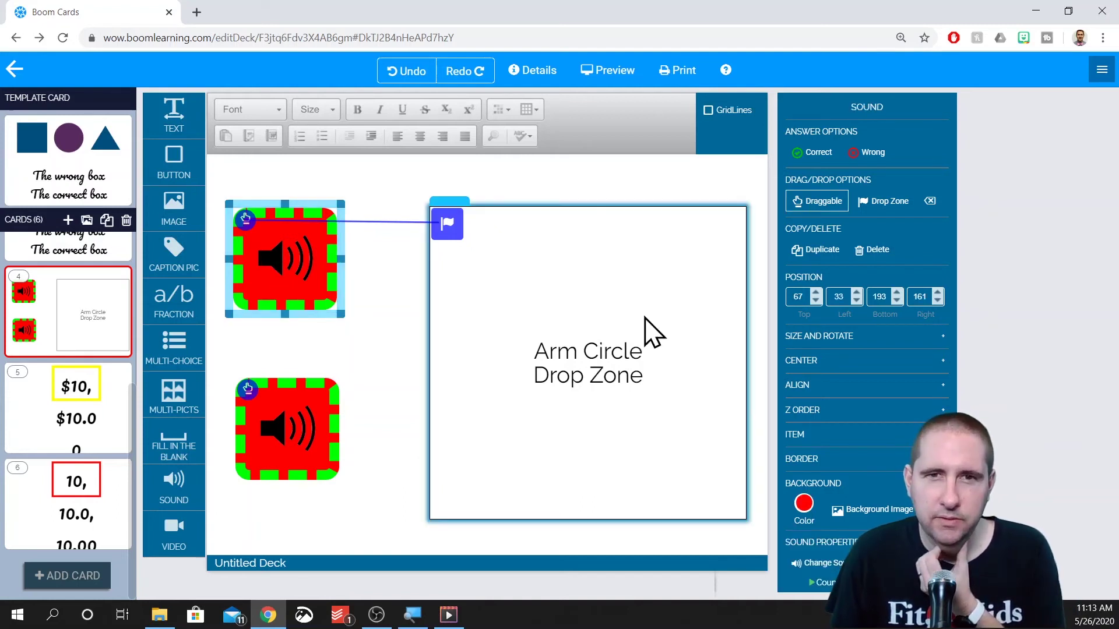
pyautogui.click(579, 352)
pyautogui.doubleClick(544, 352)
pyautogui.click(532, 352)
pyautogui.moveTo(532, 352); pyautogui.dragTo(715, 399)
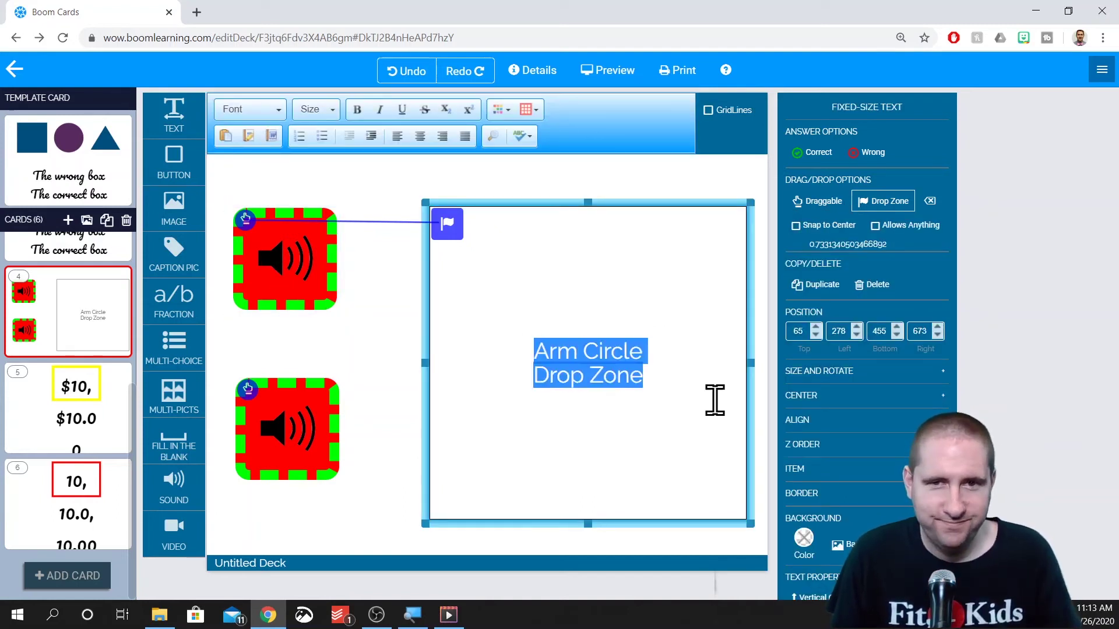
pyautogui.write('C')
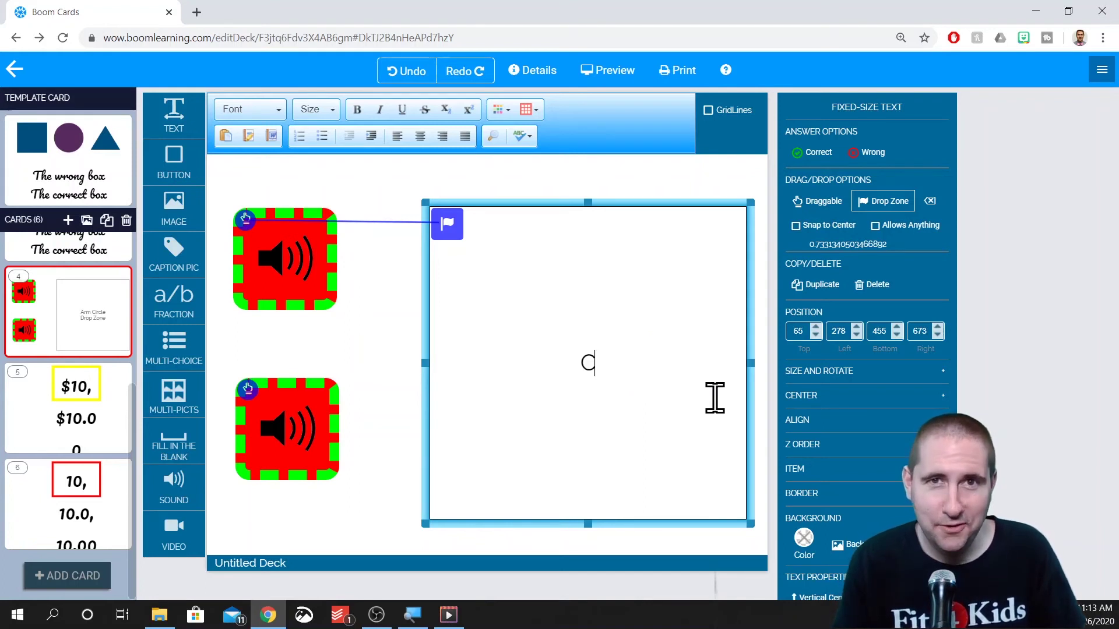
pyautogui.write('at')
pyautogui.click(400, 327)
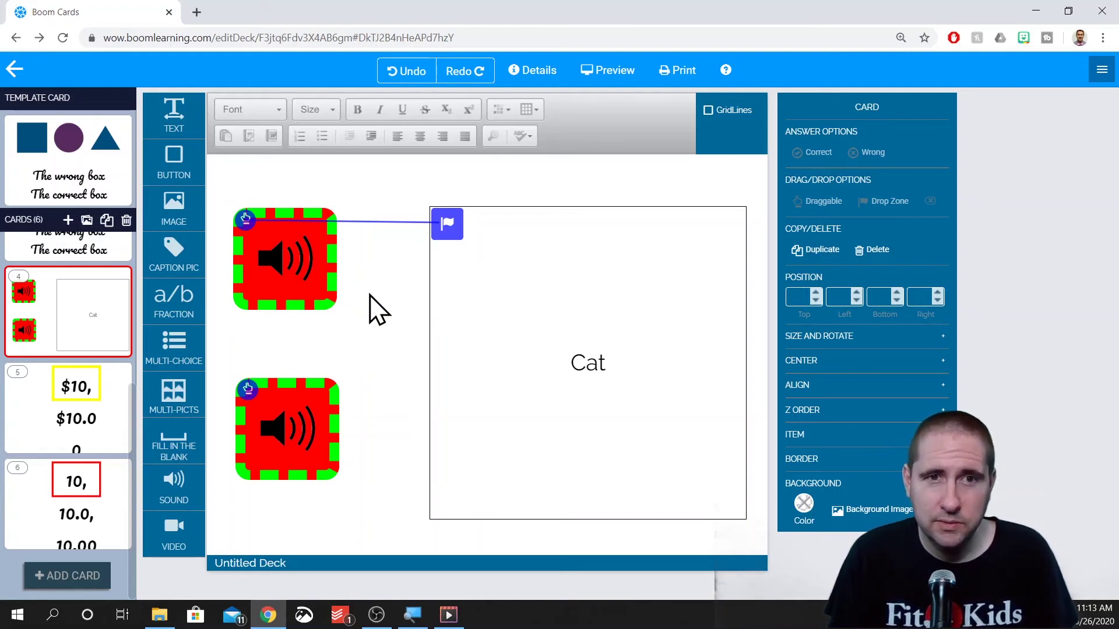
pyautogui.moveTo(292, 255)
pyautogui.mouseDown()
pyautogui.moveTo(565, 320)
pyautogui.moveTo(224, 257)
pyautogui.moveTo(317, 278)
pyautogui.moveTo(292, 264)
pyautogui.mouseUp()
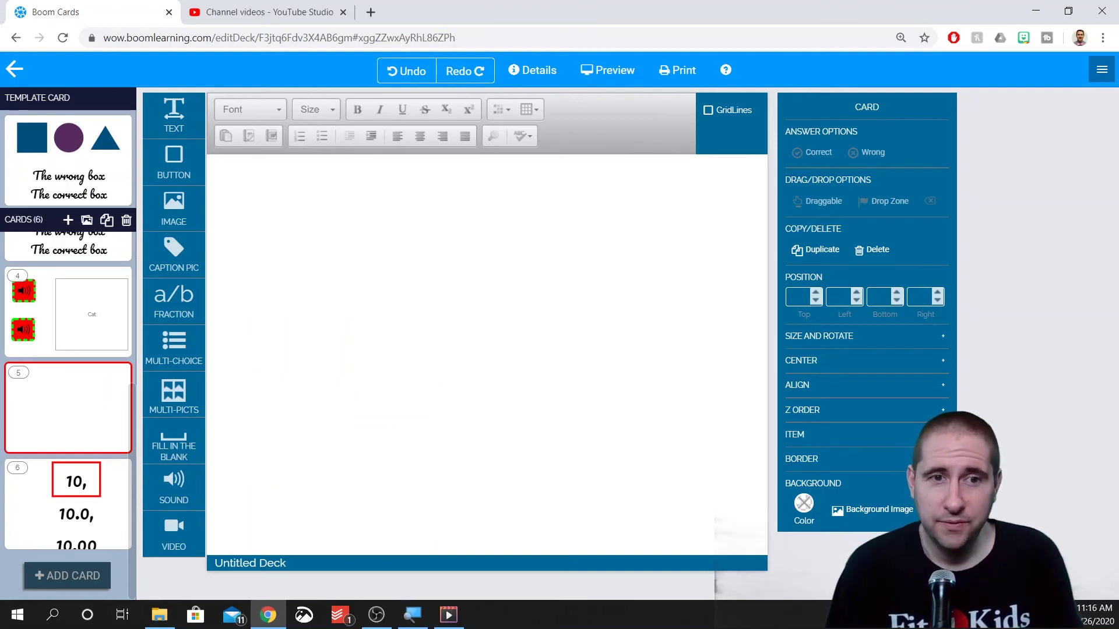
# Step: Add a video to blank card 5 using the copied YouTube link to "How to Add Voice Overs to Boom Cards"
pyautogui.moveTo(180, 552); pyautogui.dragTo(427, 284)
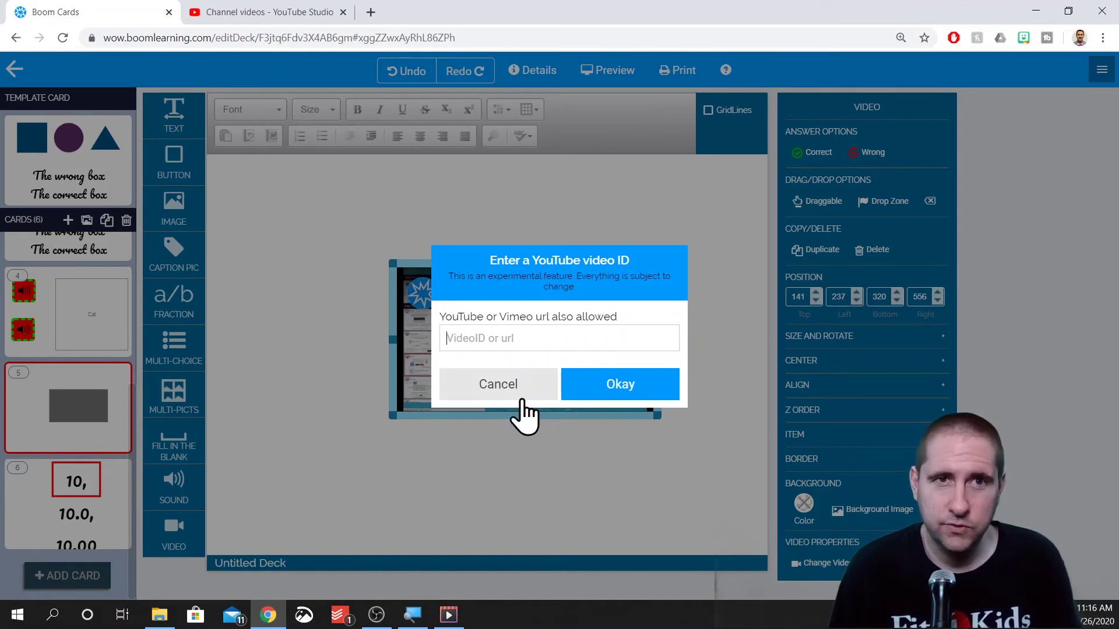
pyautogui.click(563, 337)
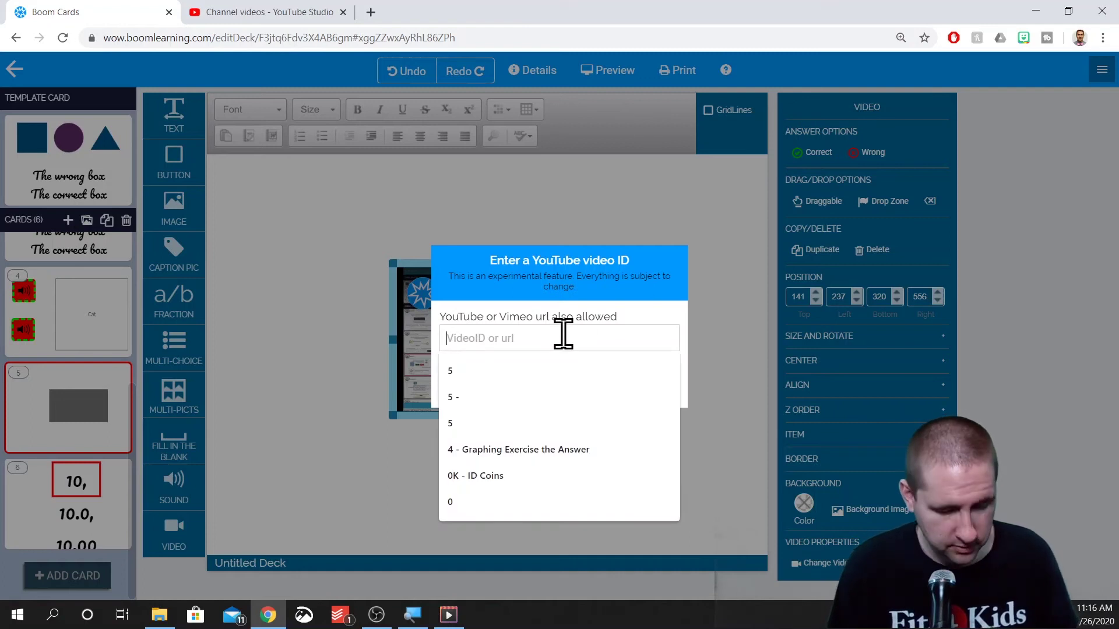
pyautogui.hotkey('ctrl', 'v')
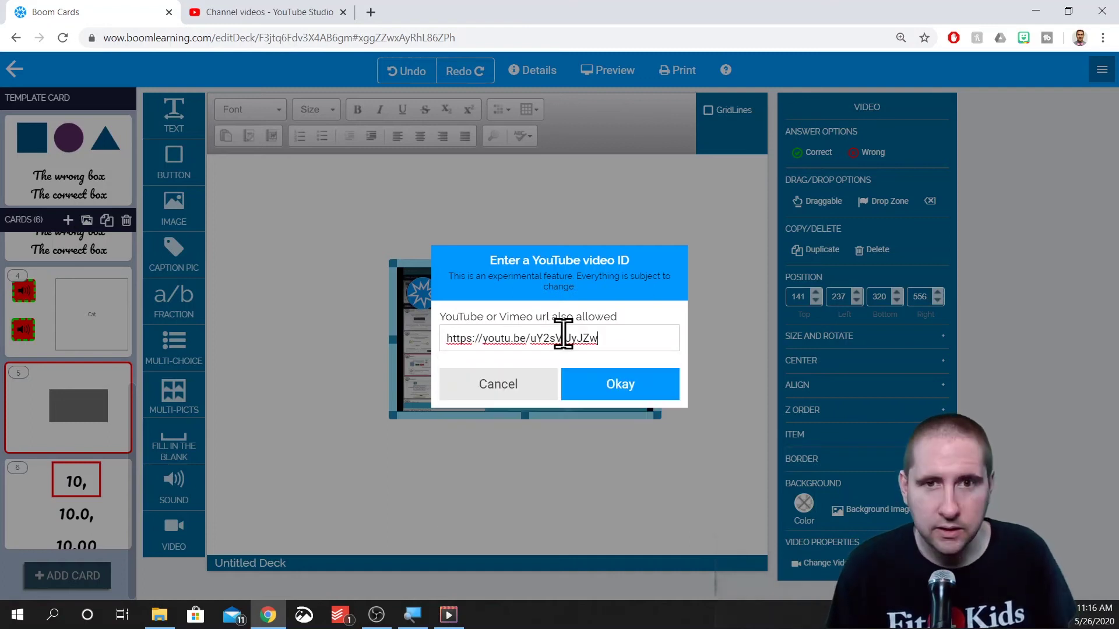
pyautogui.click(589, 388)
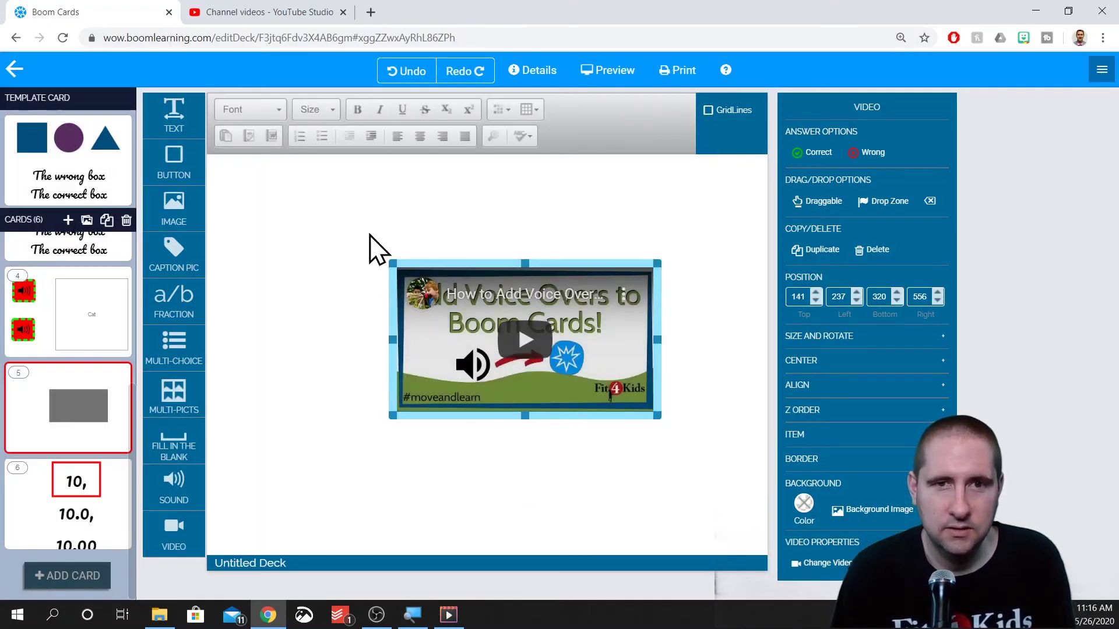
# Step: Enlarge and reposition the video to about top 18, left 107, bottom 311, right 632
pyautogui.moveTo(394, 267); pyautogui.dragTo(241, 176)
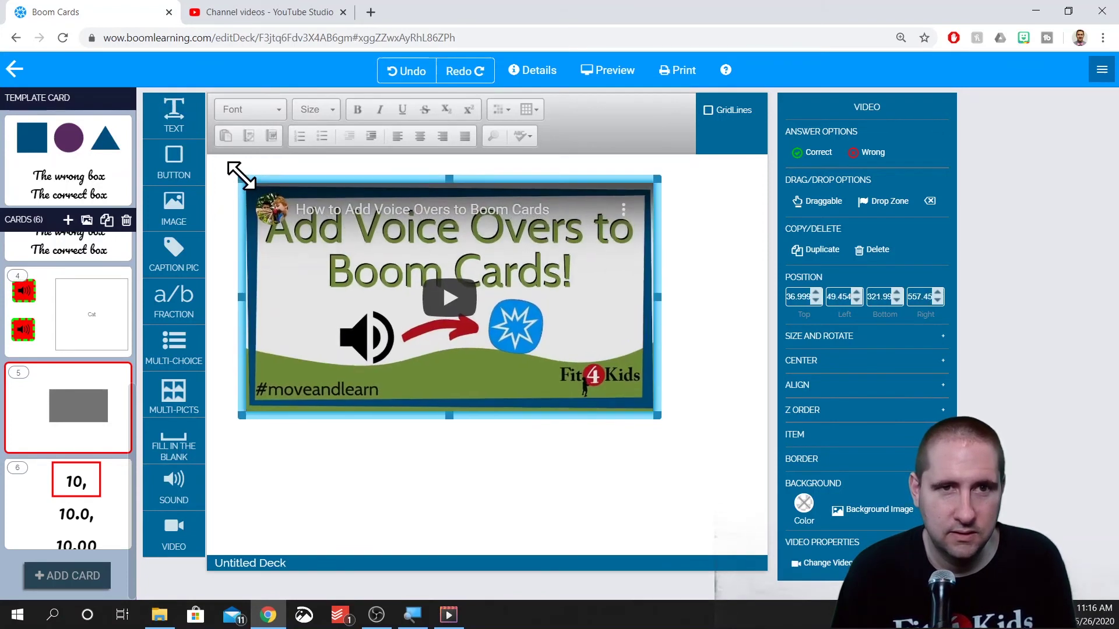
pyautogui.moveTo(657, 416); pyautogui.dragTo(678, 508)
pyautogui.moveTo(676, 448); pyautogui.dragTo(665, 380)
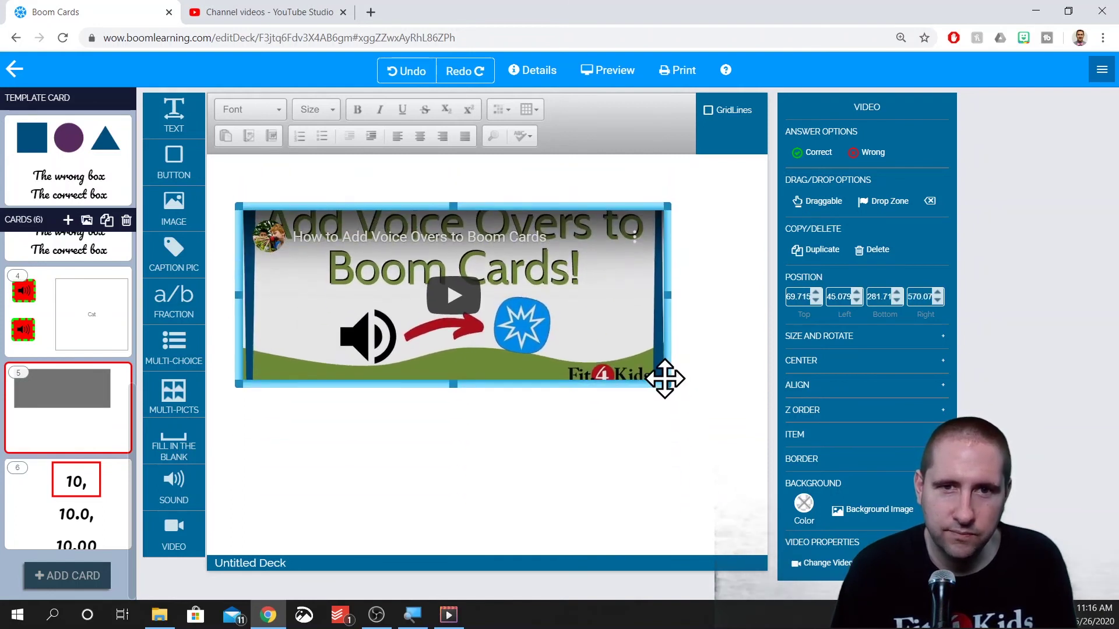
pyautogui.moveTo(520, 336); pyautogui.dragTo(570, 293)
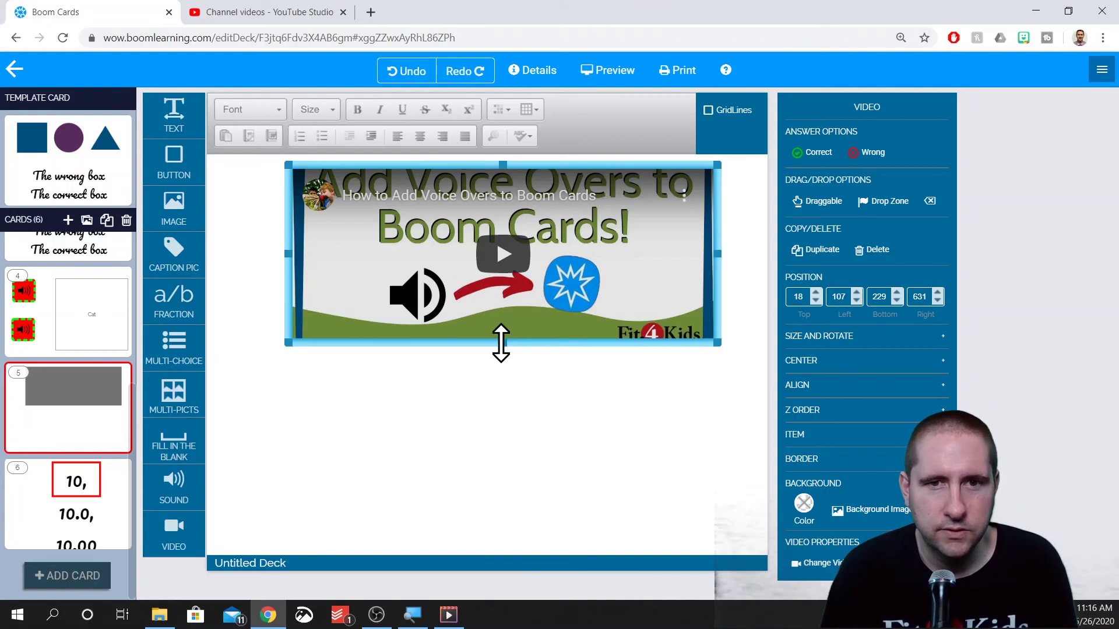
pyautogui.moveTo(501, 344); pyautogui.dragTo(502, 408)
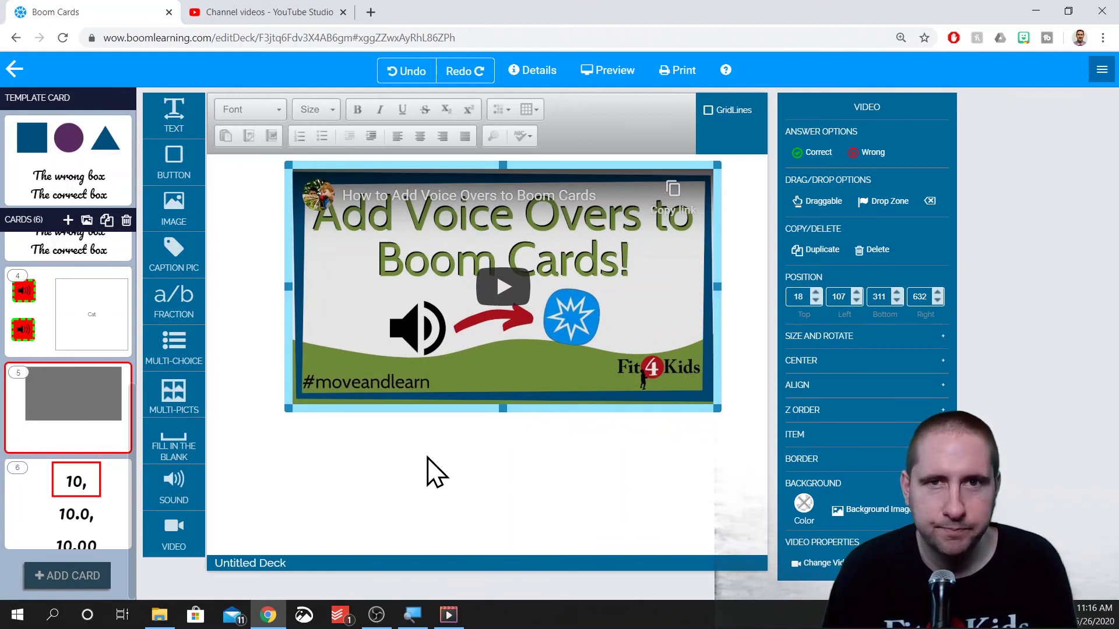
# Step: Preview the video card, play the embedded video briefly, and pause it
pyautogui.click(613, 71)
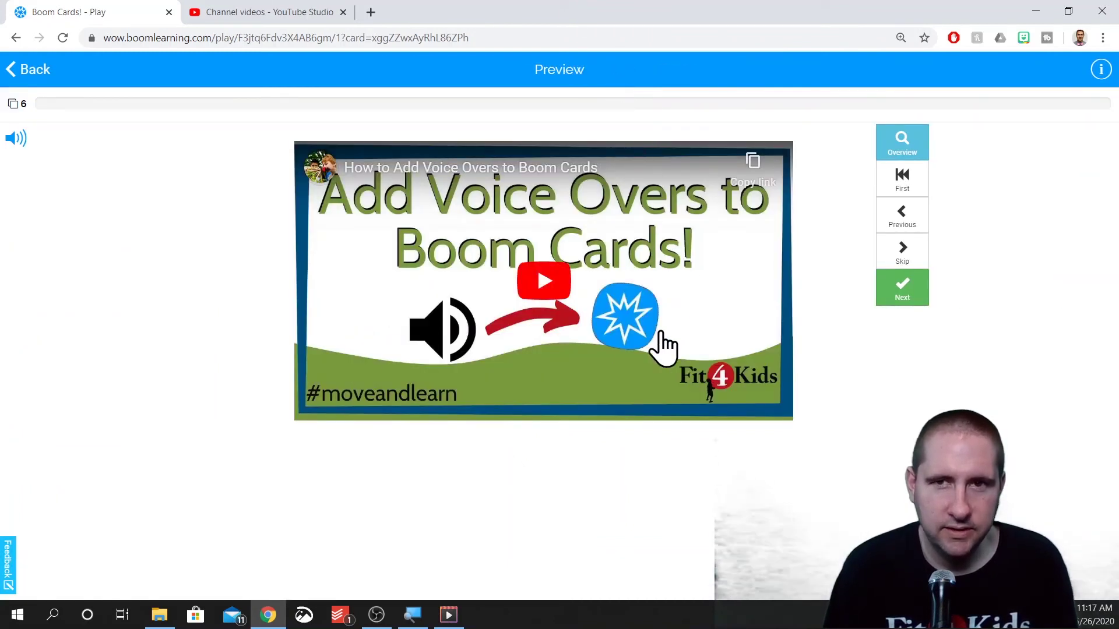
pyautogui.click(536, 280)
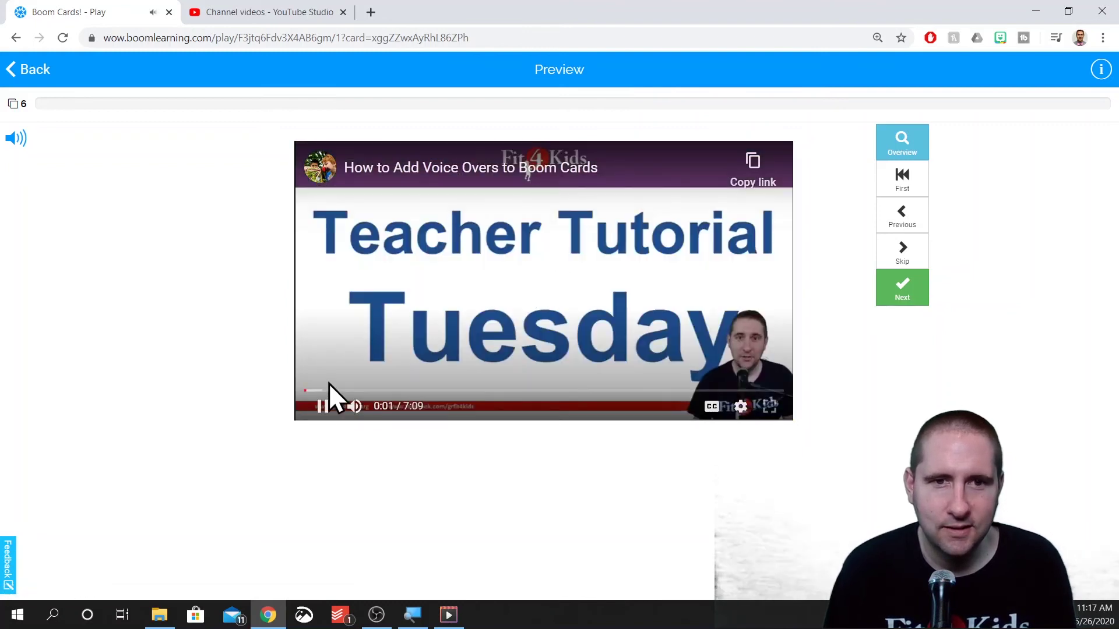
pyautogui.click(322, 406)
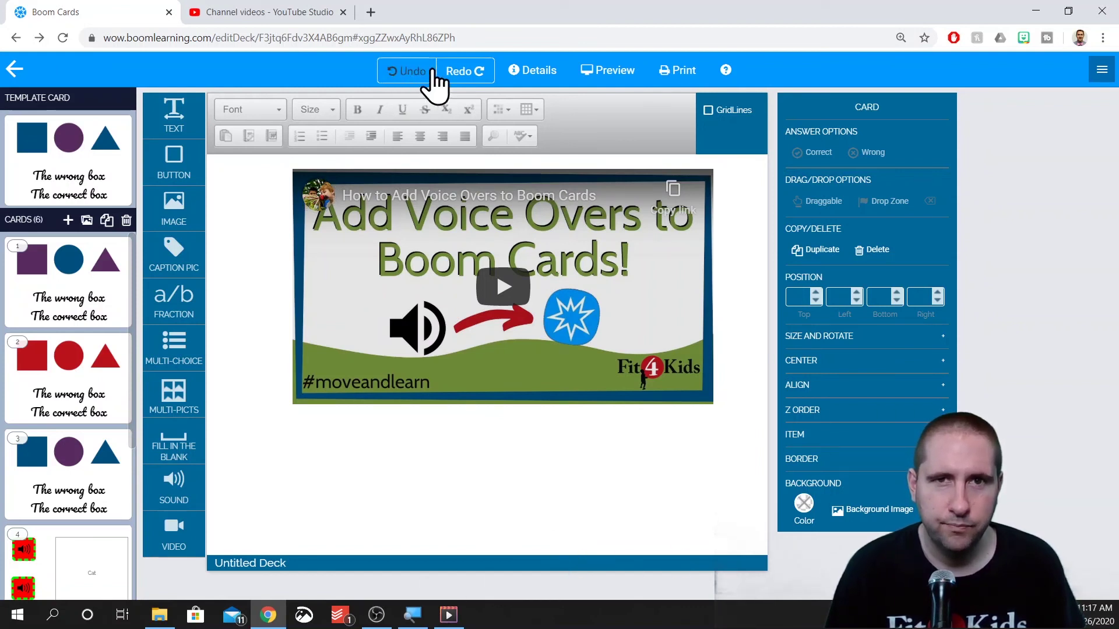
# Step: Open the deck's details and examine the editable deck title, leaving it as Untitled Deck
pyautogui.click(539, 70)
pyautogui.click(540, 70)
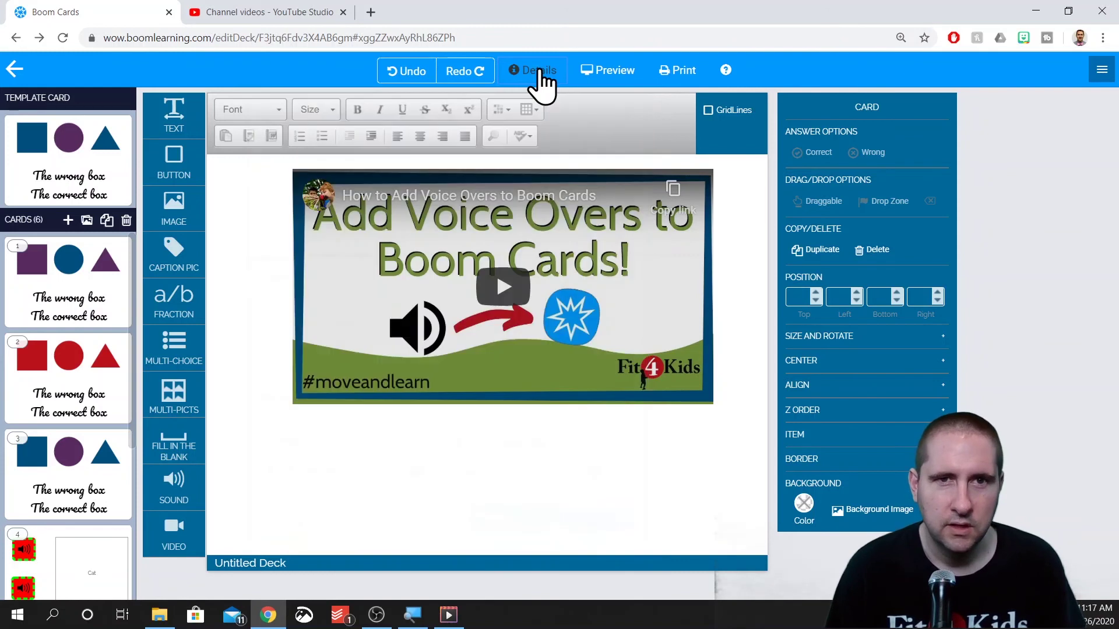
pyautogui.click(539, 70)
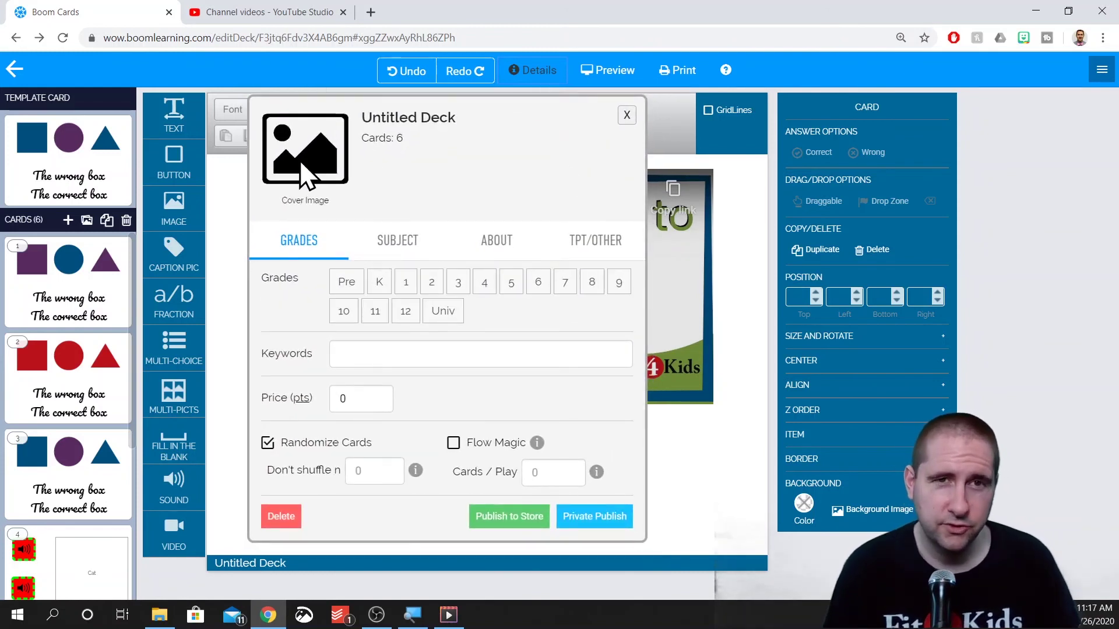
pyautogui.click(414, 119)
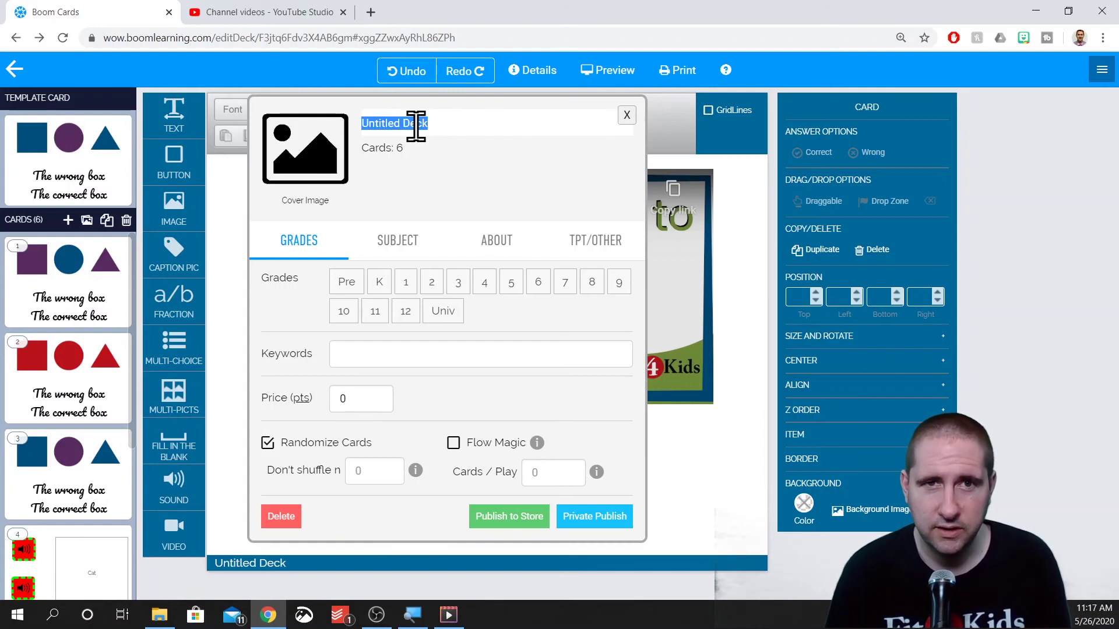
pyautogui.click(457, 169)
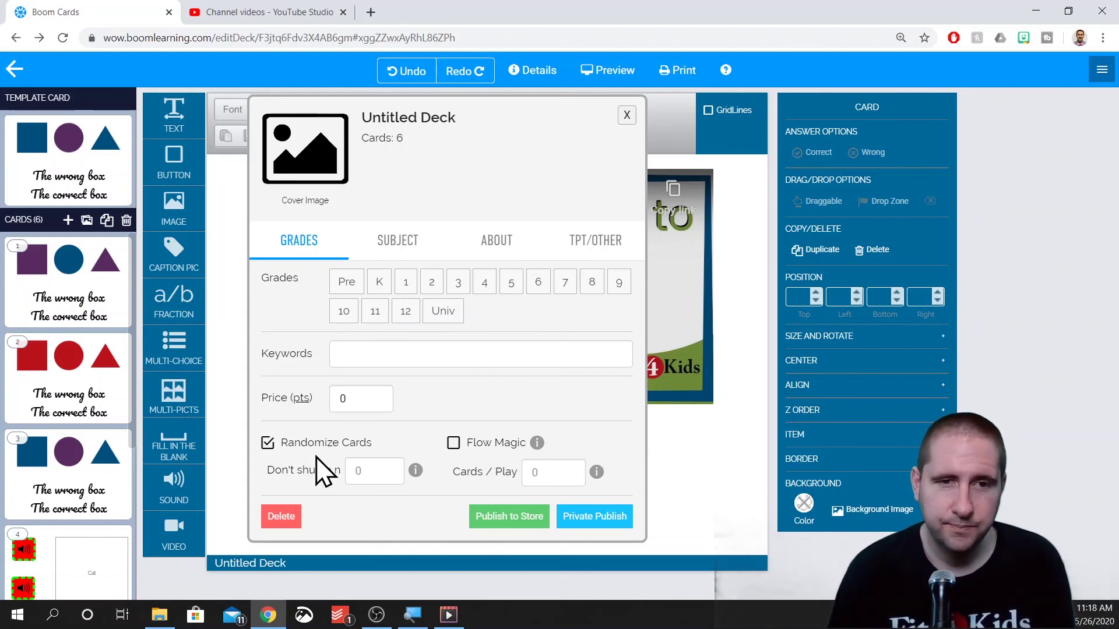
# Step: Review the deck's subject choices, onscreen keyboard options, description and acknowledgement fields, and TPT/Other settings
pyautogui.click(407, 259)
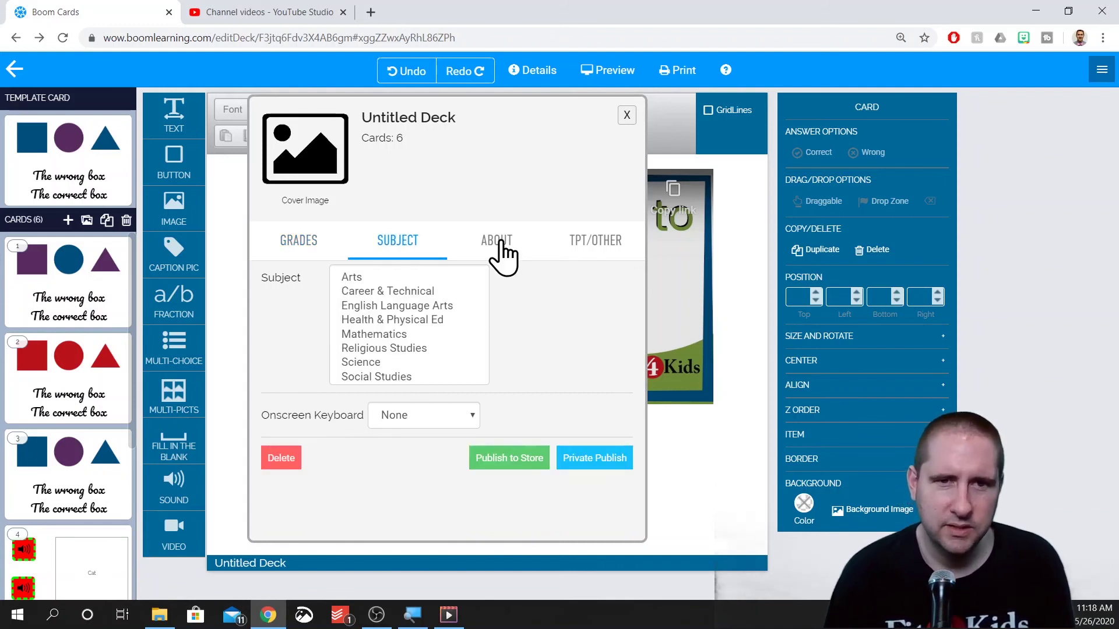
pyautogui.click(457, 432)
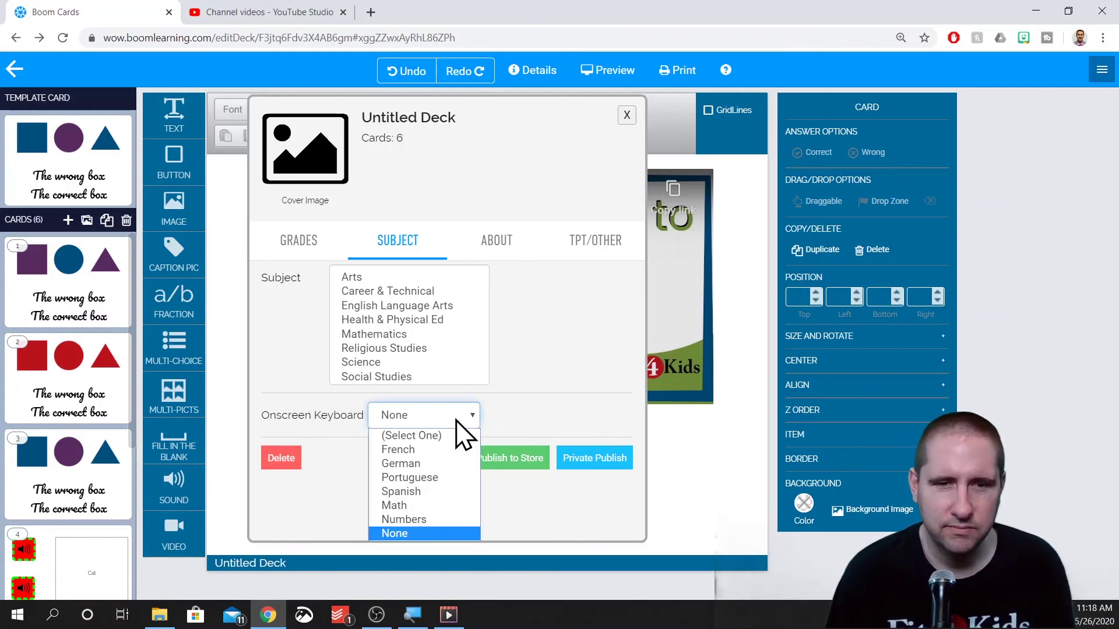
pyautogui.click(456, 421)
pyautogui.click(496, 249)
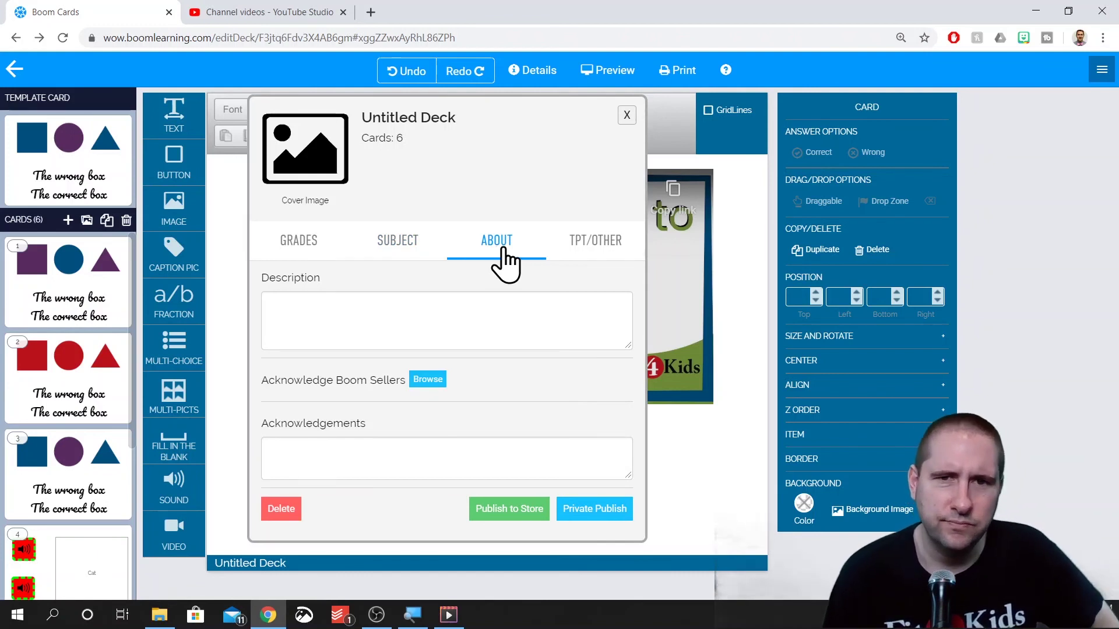
pyautogui.click(582, 243)
# Step: Exclude the first 3 cards from shuffling in the deck's randomize settings and read that option's explanation
pyautogui.click(298, 245)
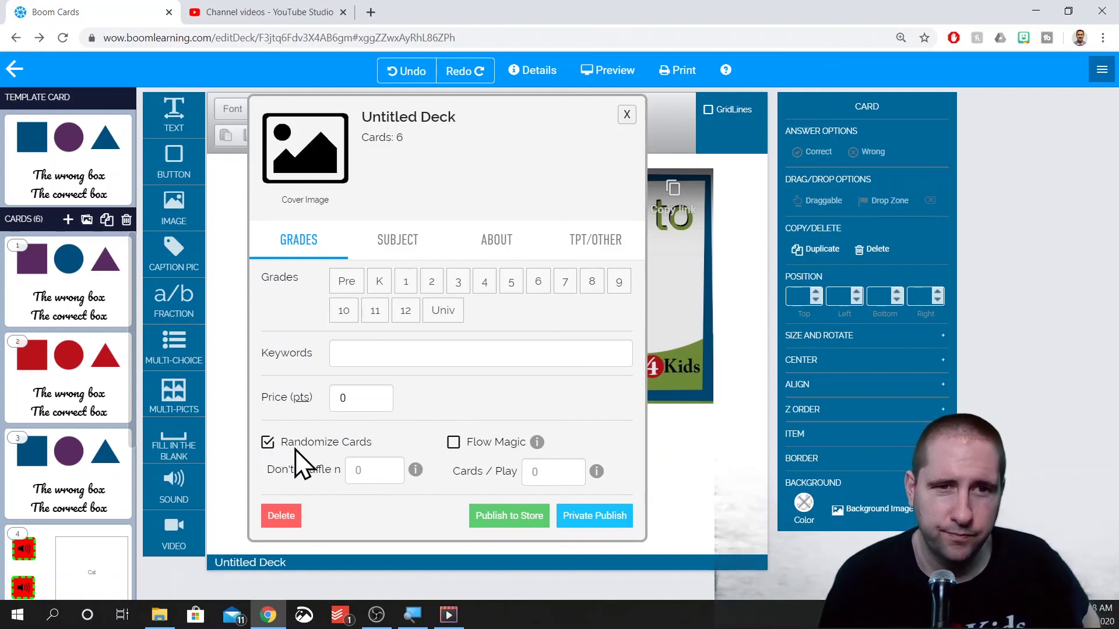
pyautogui.click(388, 468)
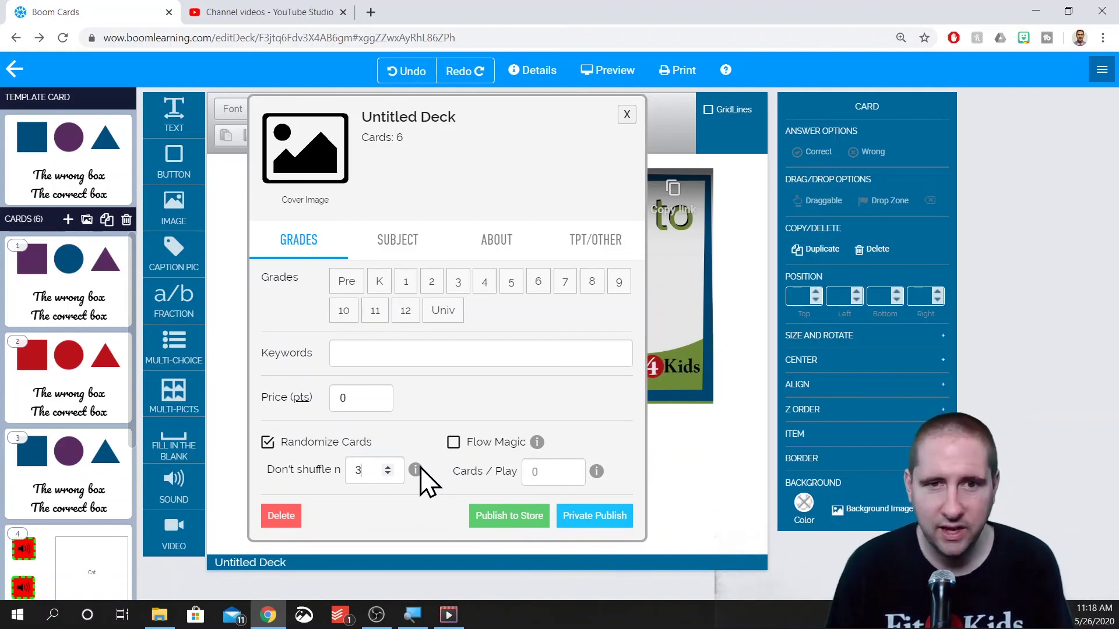
pyautogui.moveTo(416, 470)
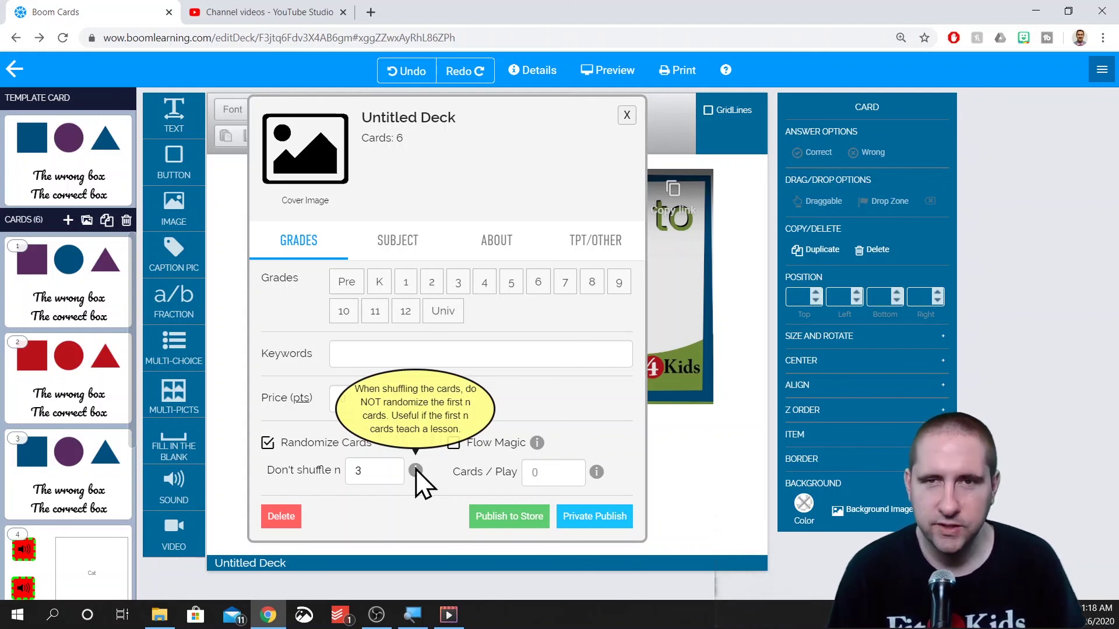
# Step: Toggle Randomize Cards off and back on, and read the Flow Magic explanation before closing the deck details
pyautogui.click(270, 444)
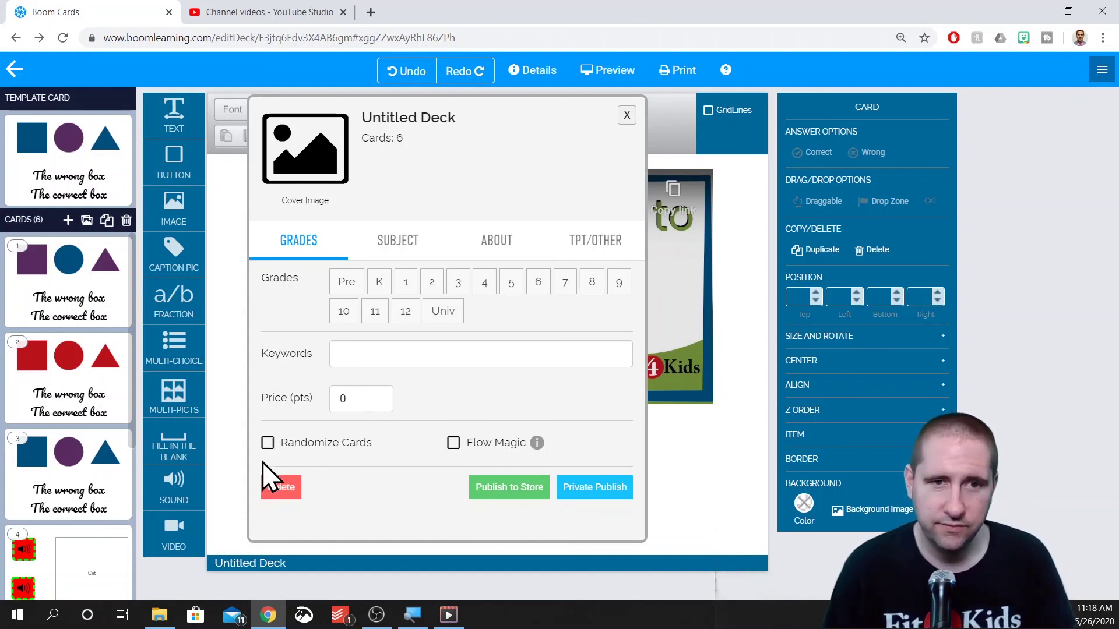
pyautogui.click(268, 444)
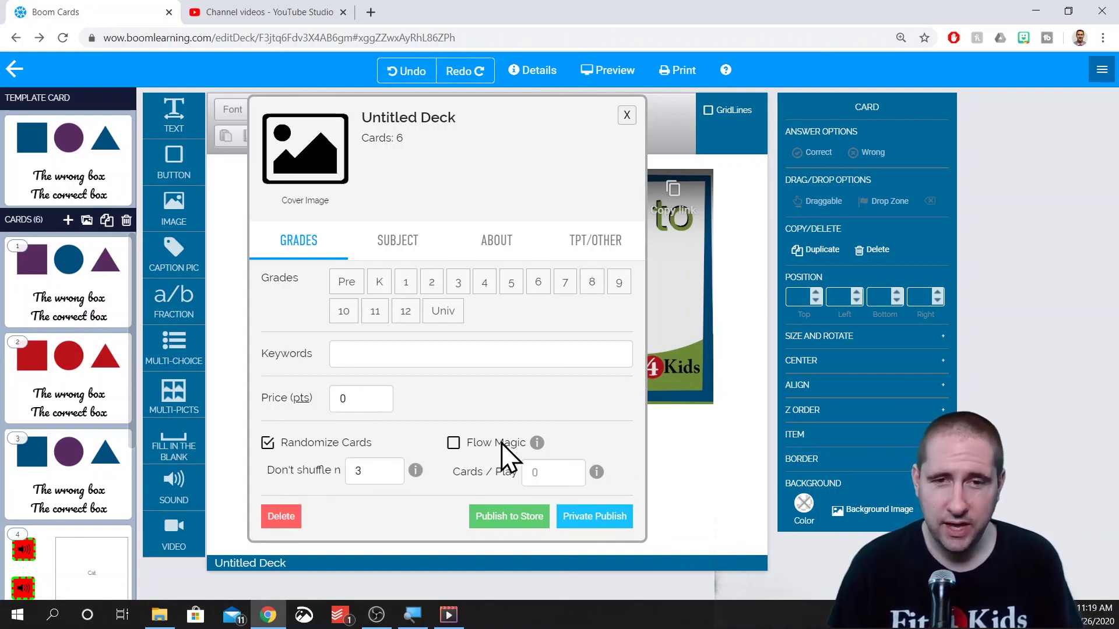
pyautogui.moveTo(536, 443)
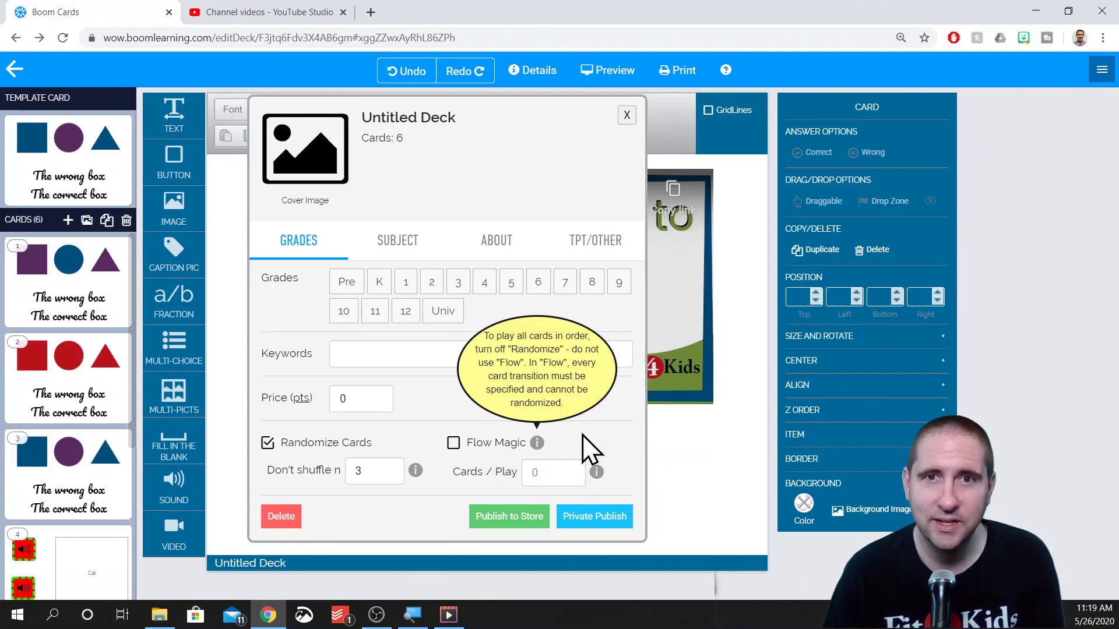
pyautogui.press('Escape')
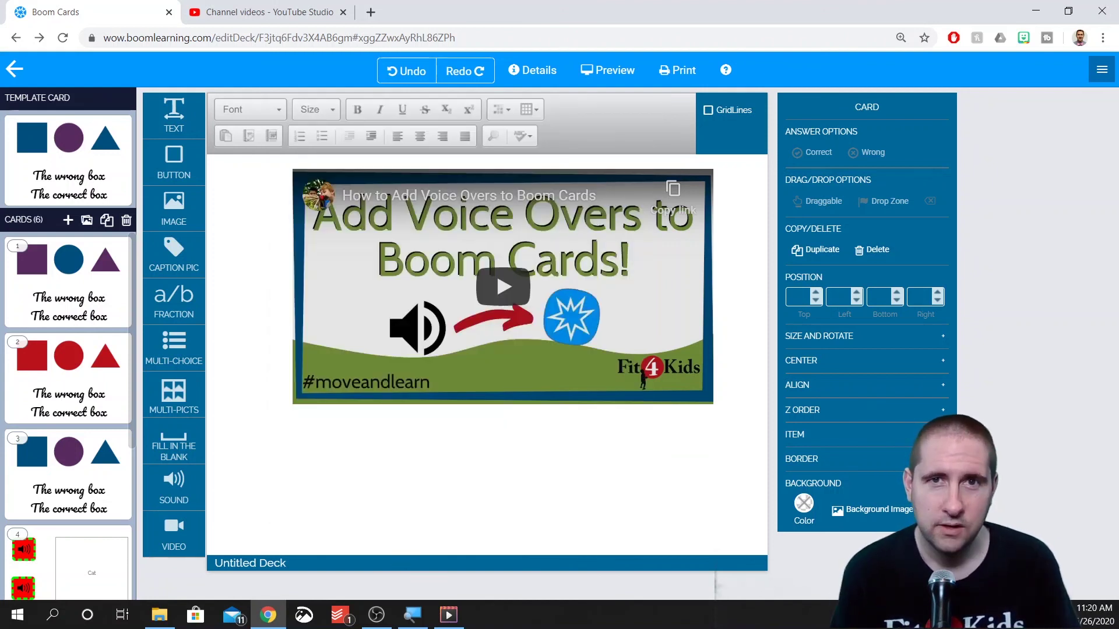